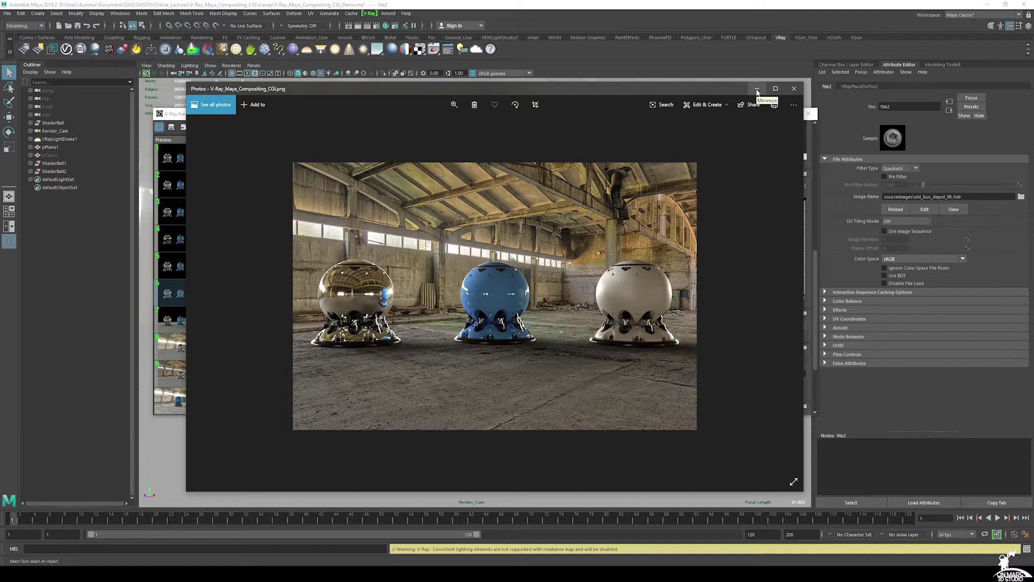
Minimize the reference photo and turn off the background image in the V-Ray frame buffer.
left_click(757, 89)
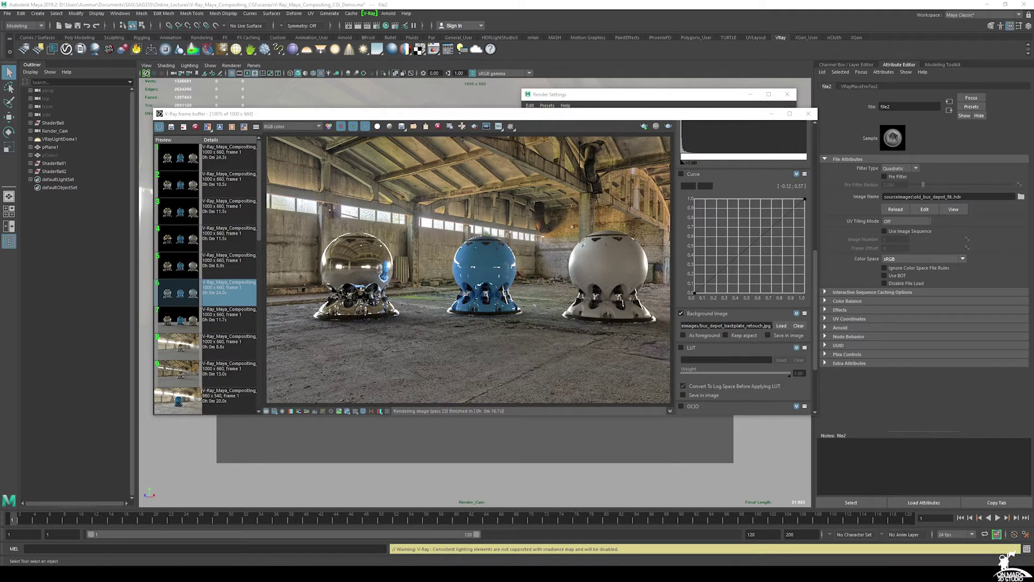
left_click(682, 313)
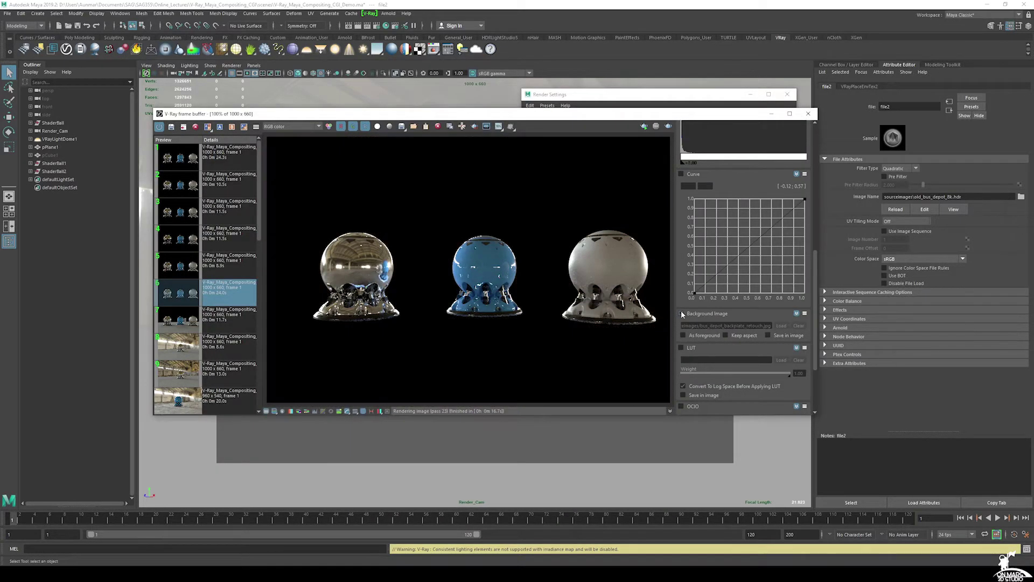
left_click(682, 313)
left_click(682, 313)
Inspect the render's Alpha channel in the V-Ray frame buffer, and return to the RGB color channel.
left_click(286, 128)
left_click(270, 139)
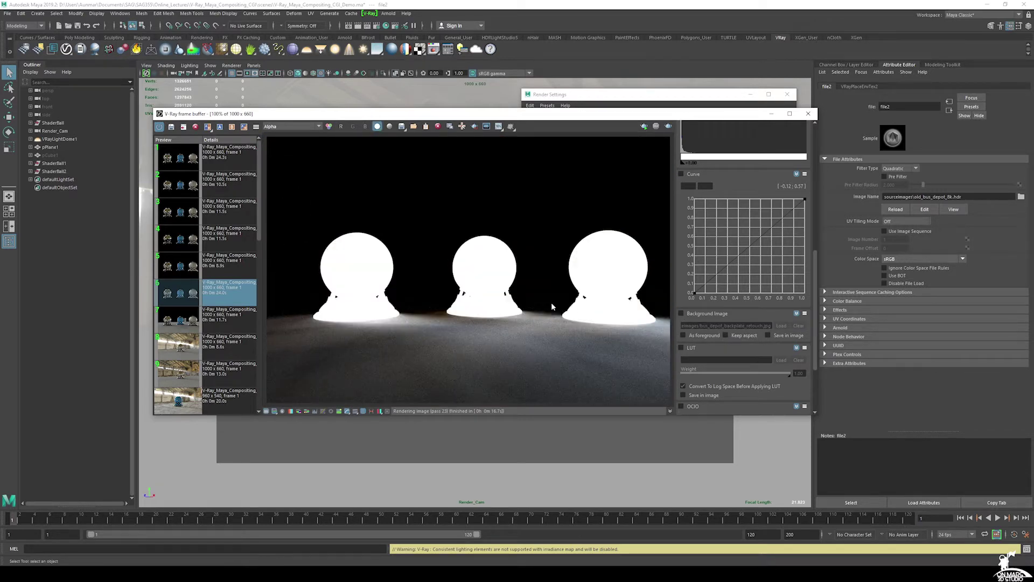
left_click(294, 127)
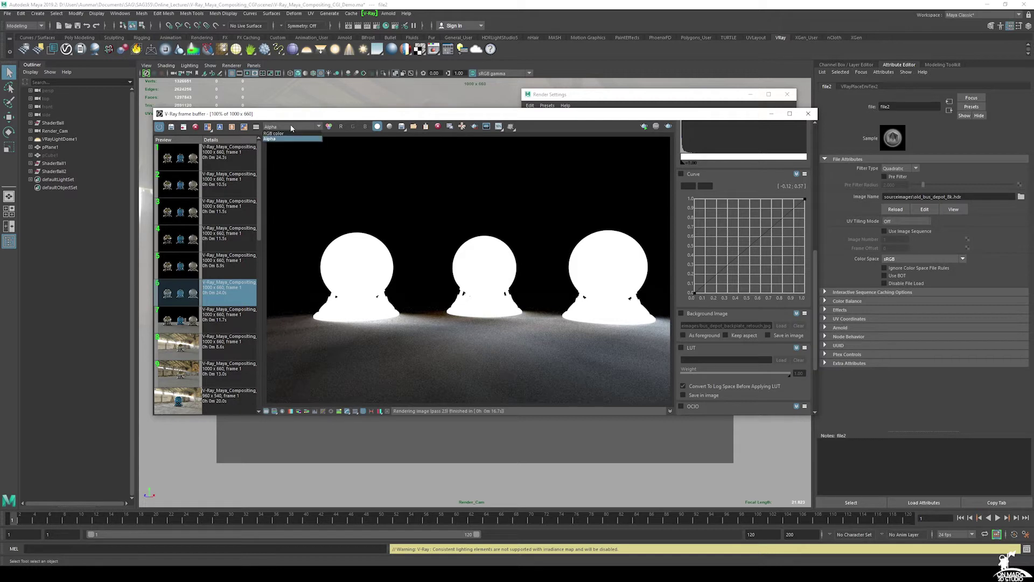
left_click(282, 133)
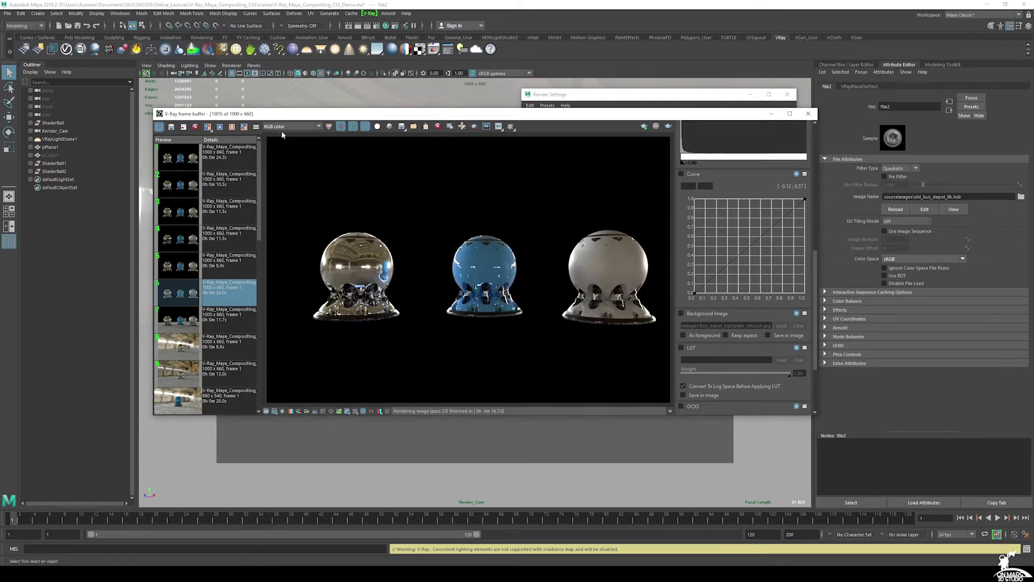
Open Render Setup and create a new render layer named AO_Layer.
left_click(396, 27)
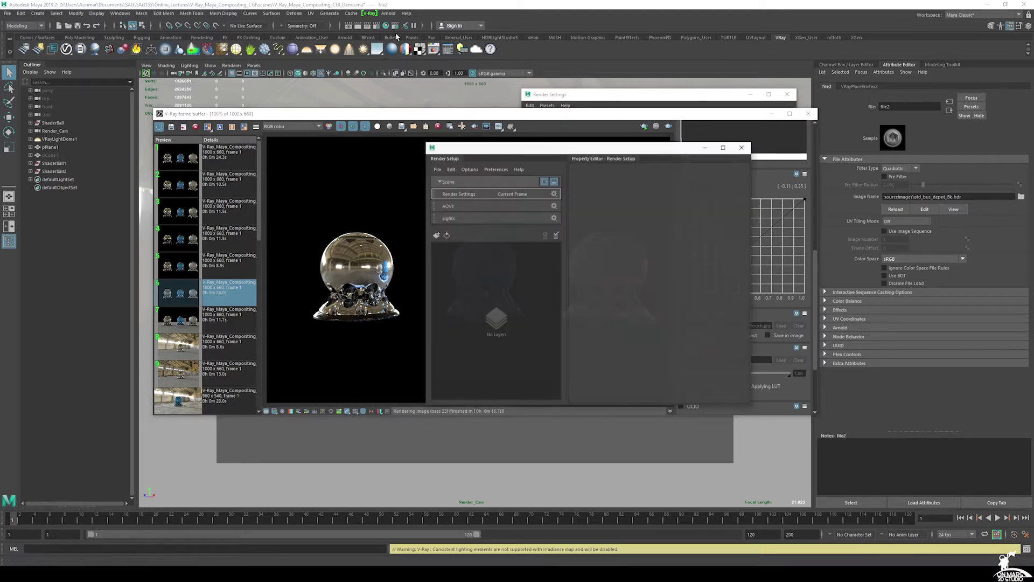
left_click(437, 235)
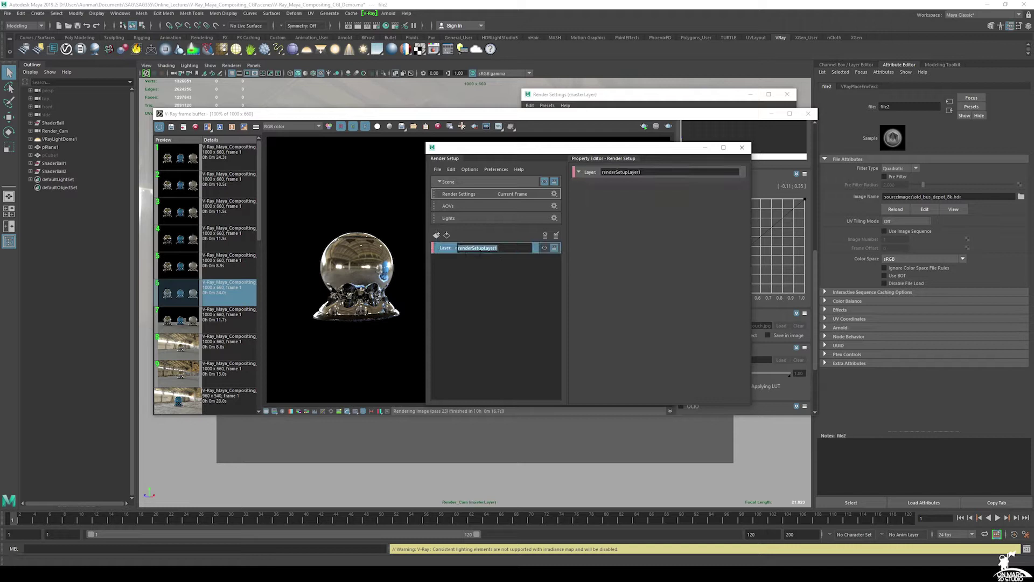
type("AO_Layer")
key("Return")
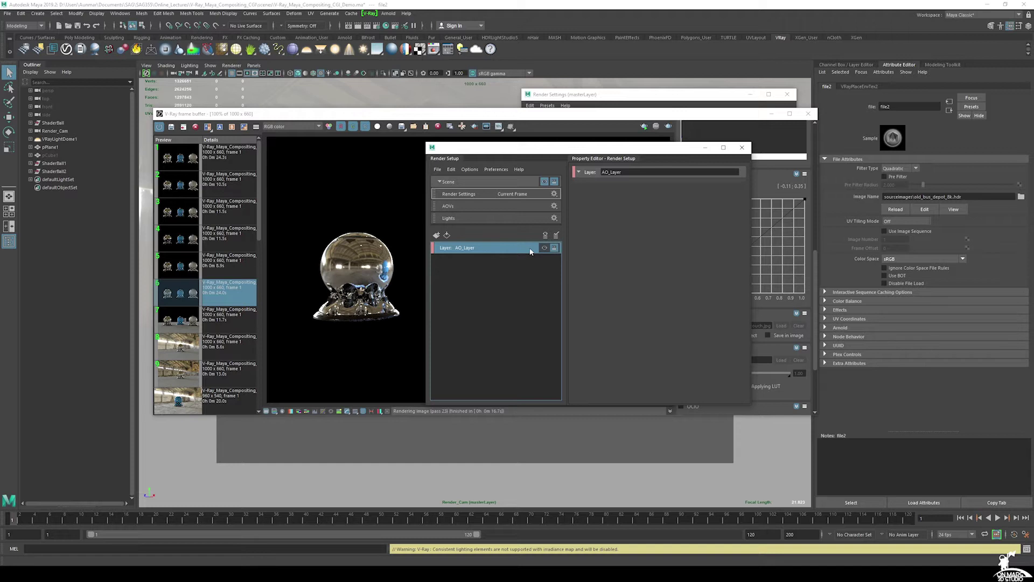
left_click_drag(522, 149, 521, 163)
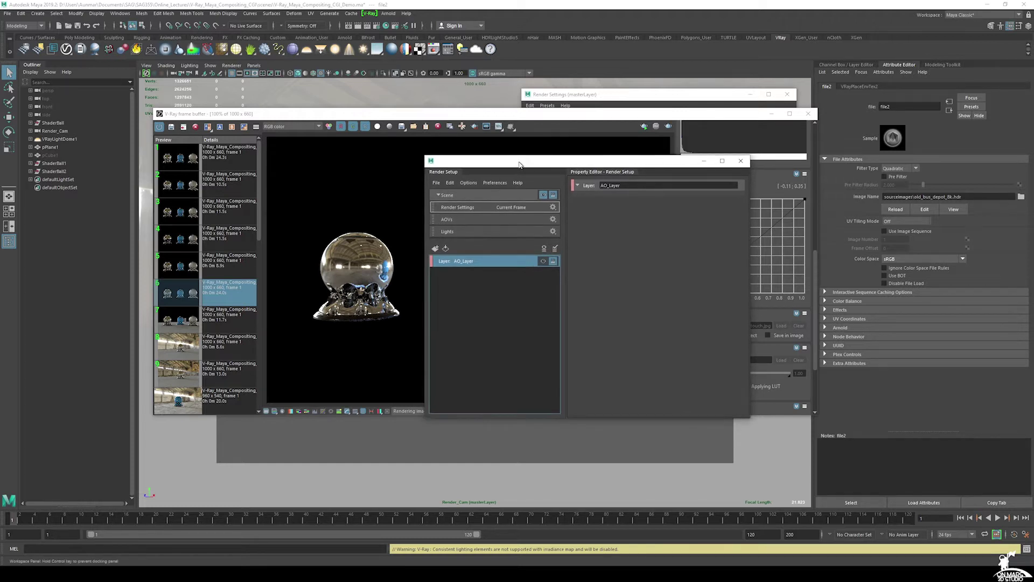
Create a collection named Geo_Collection inside AO_Layer.
right_click(495, 263)
left_click(517, 266)
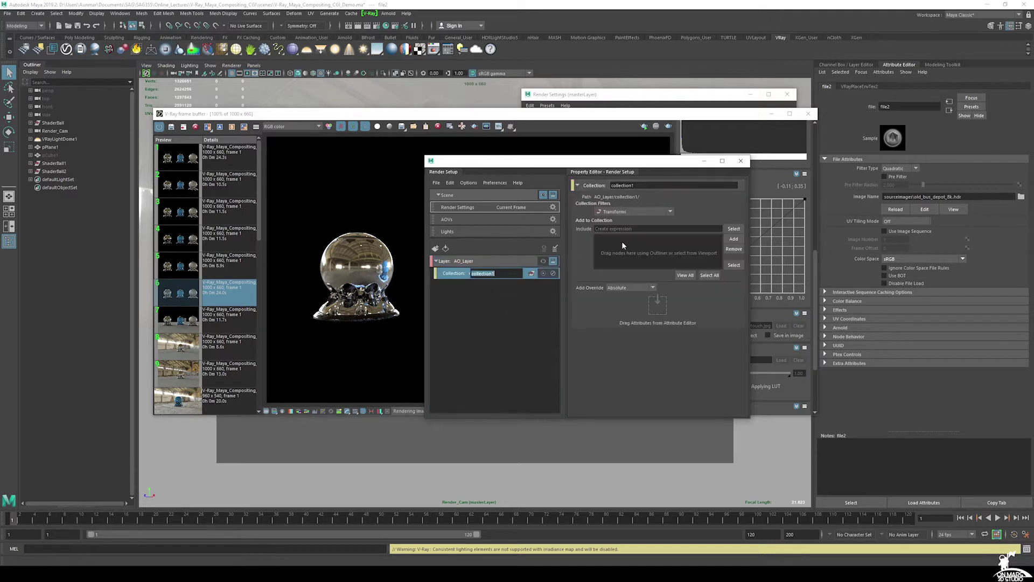
type("Geo_Collection")
key("Return")
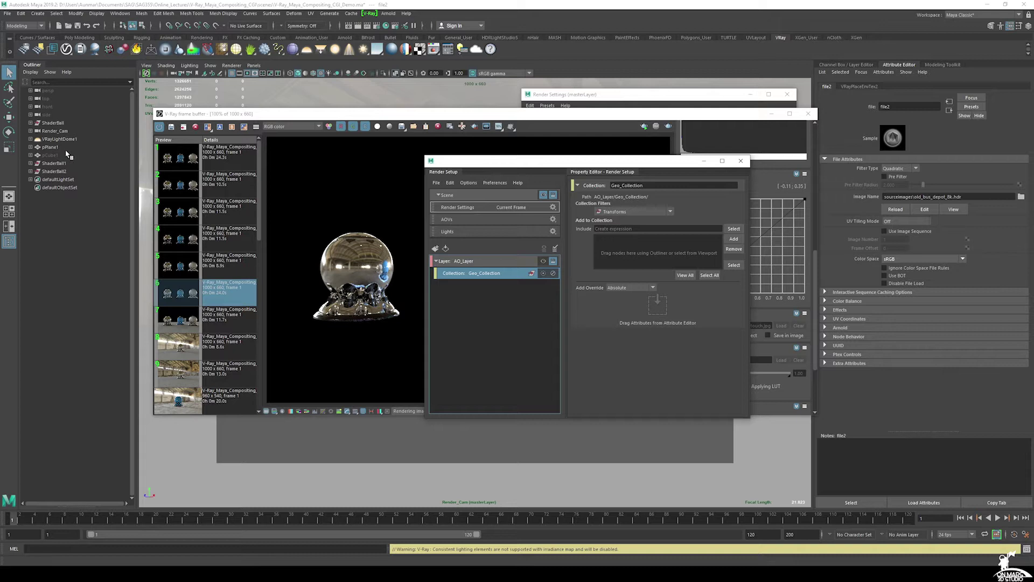
Add ShaderBall, ShaderBall1 and ShaderBall2 from the Outliner to Geo_Collection.
left_click(53, 124)
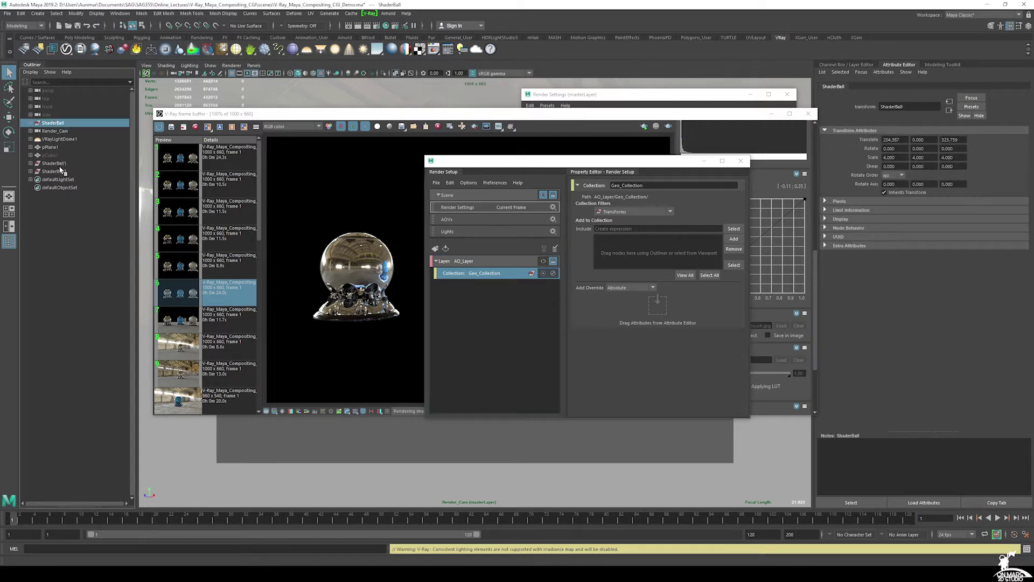
left_click_drag(59, 163, 61, 171, "ctrl")
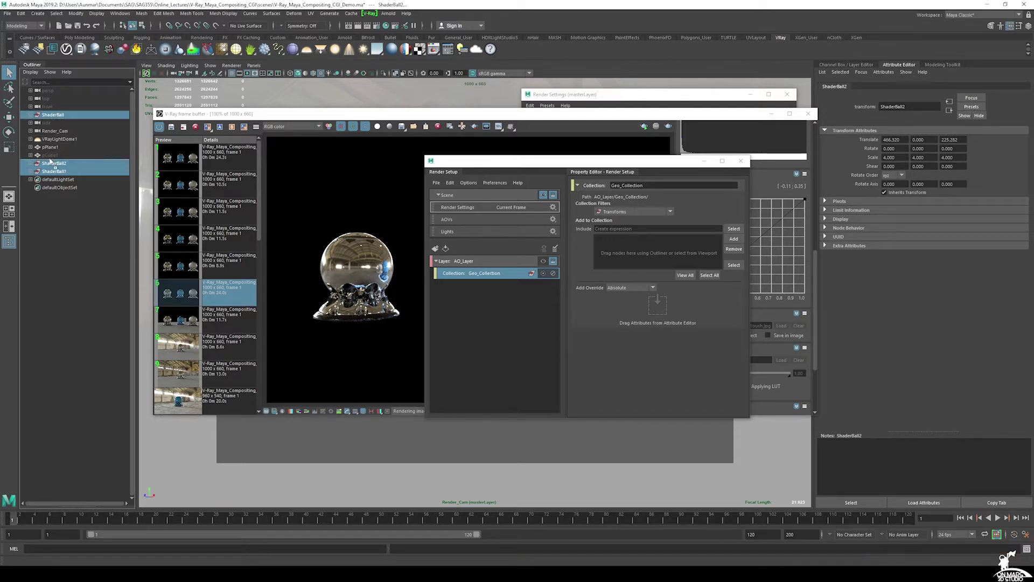
middle_click_drag(51, 171, 50, 127)
middle_click_drag(54, 171, 54, 162)
middle_click_drag(54, 117, 54, 120)
middle_click_drag(644, 247, 643, 247)
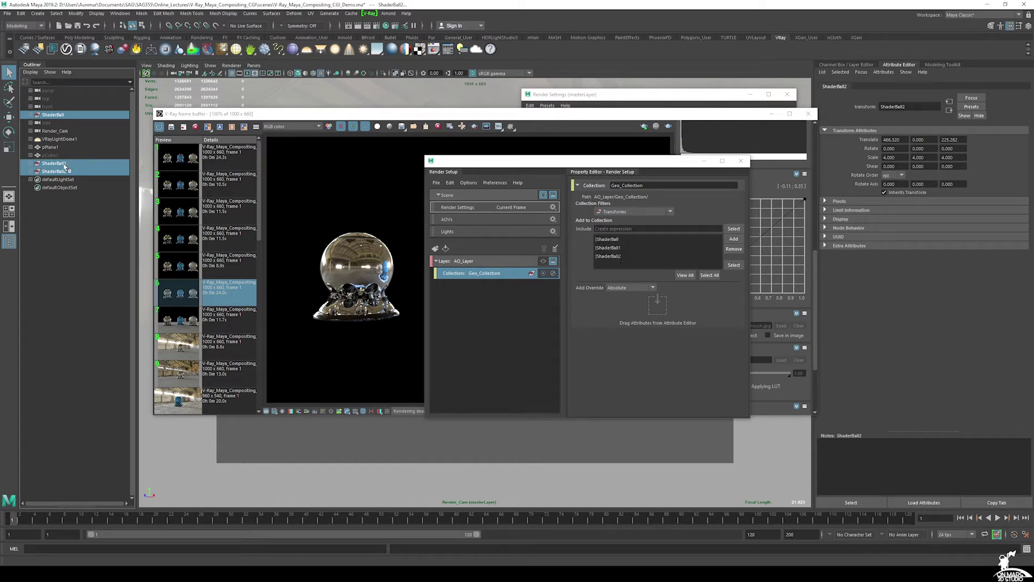
Create a material override named AO_Material on Geo_Collection.
right_click(504, 273)
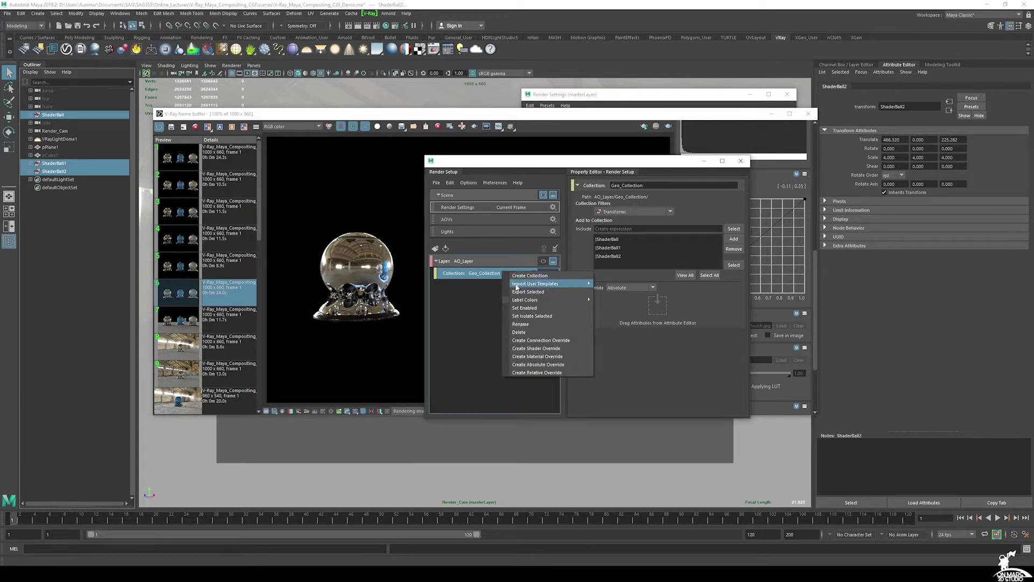
left_click(518, 359)
left_click(540, 284)
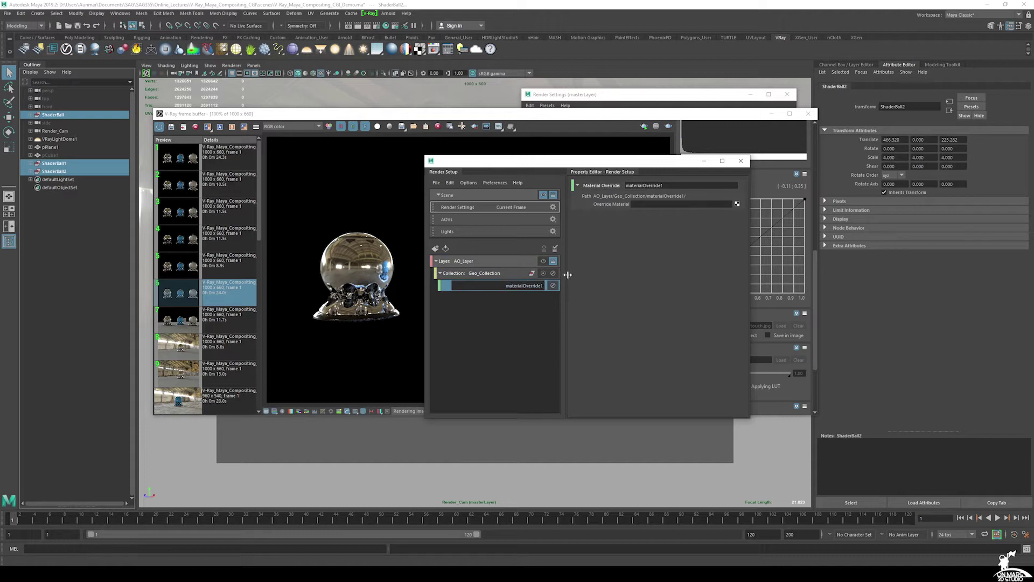
type("AO_Material")
key("Return")
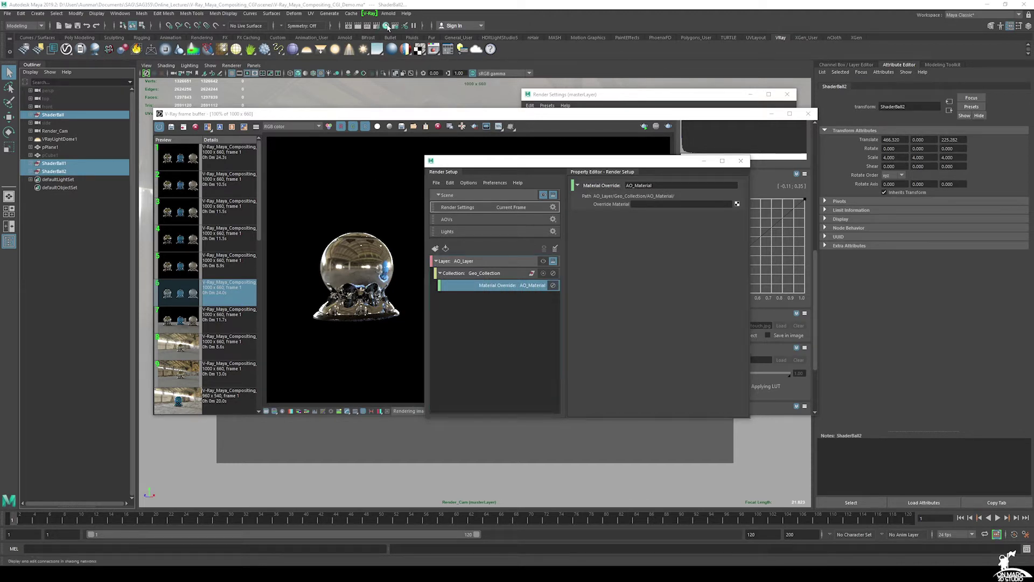
Create a VRay Light Mtl in the Hypershade, graph only its network, and rename it AO_Light_Mat.
left_click(386, 26)
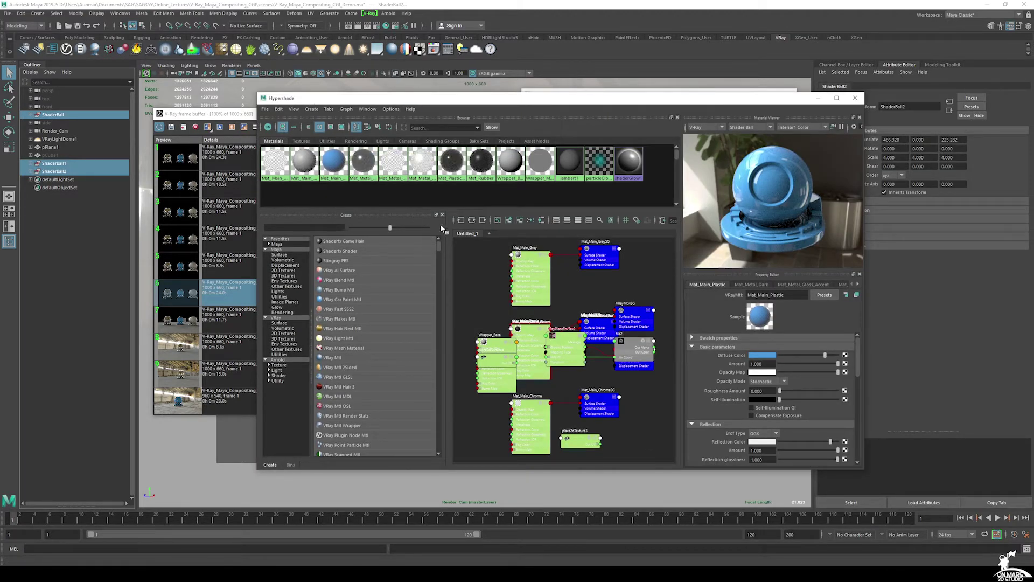
left_click(334, 339)
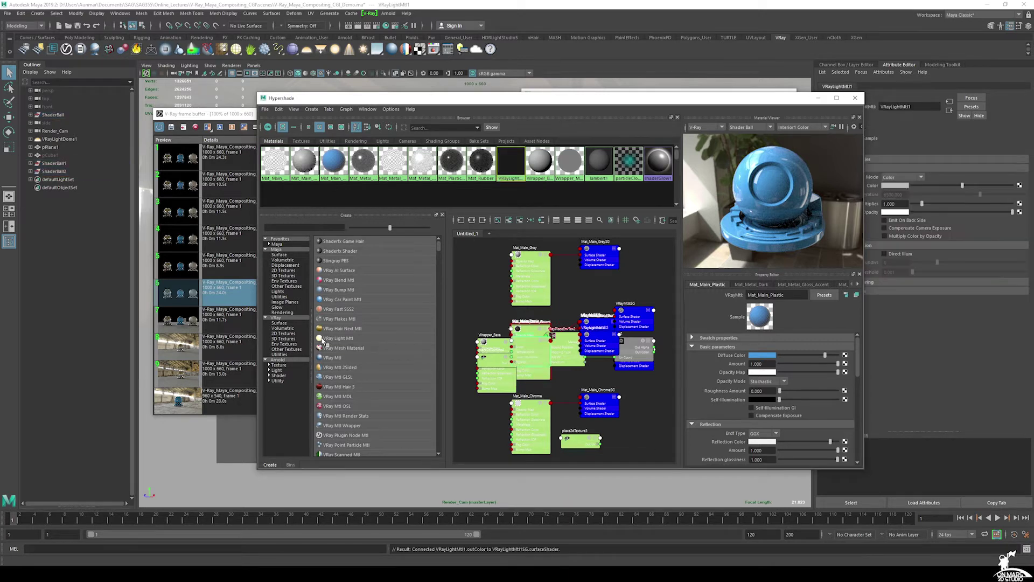
left_click(472, 220)
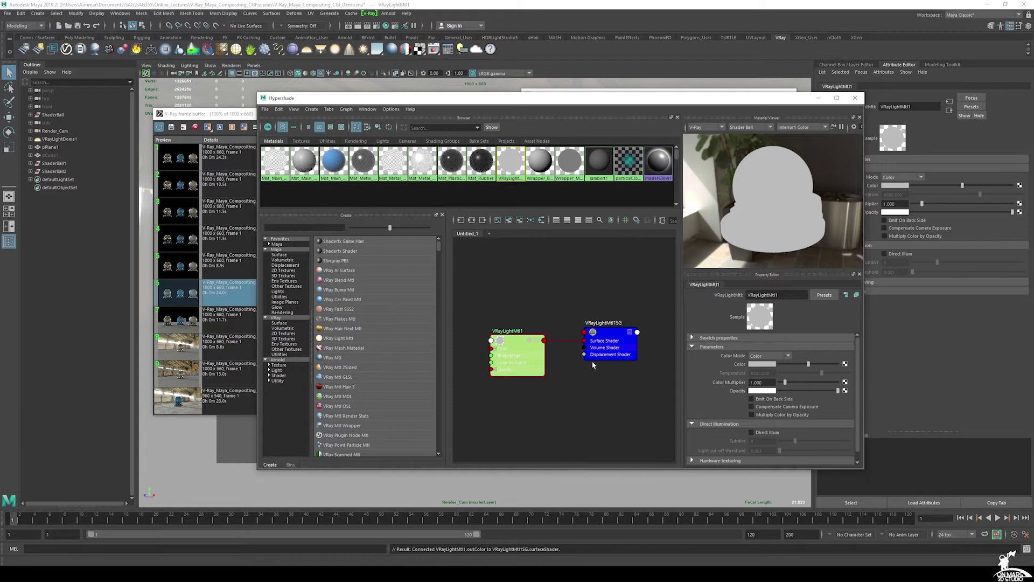
double_click(763, 295)
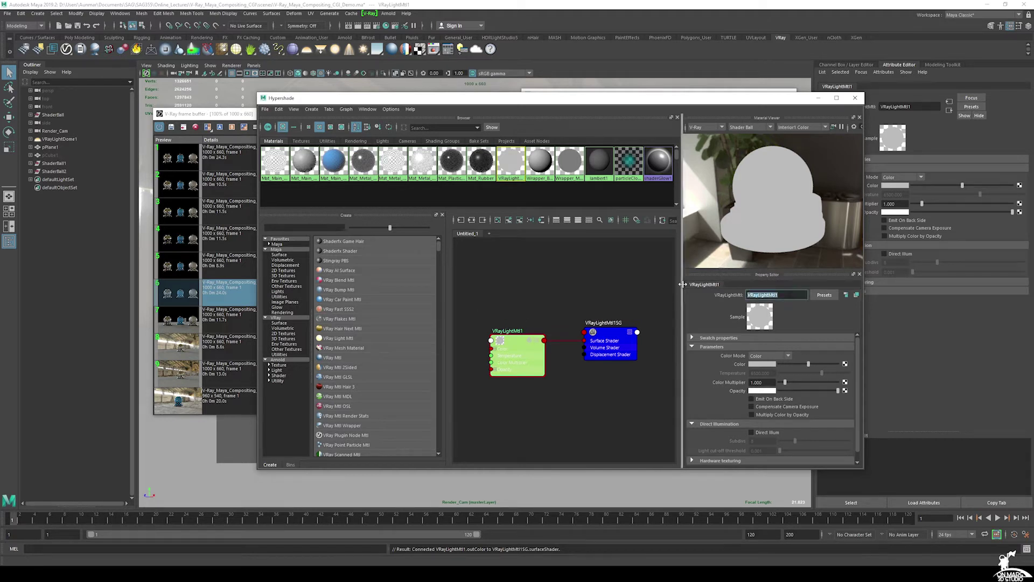
type("AO_Light_")
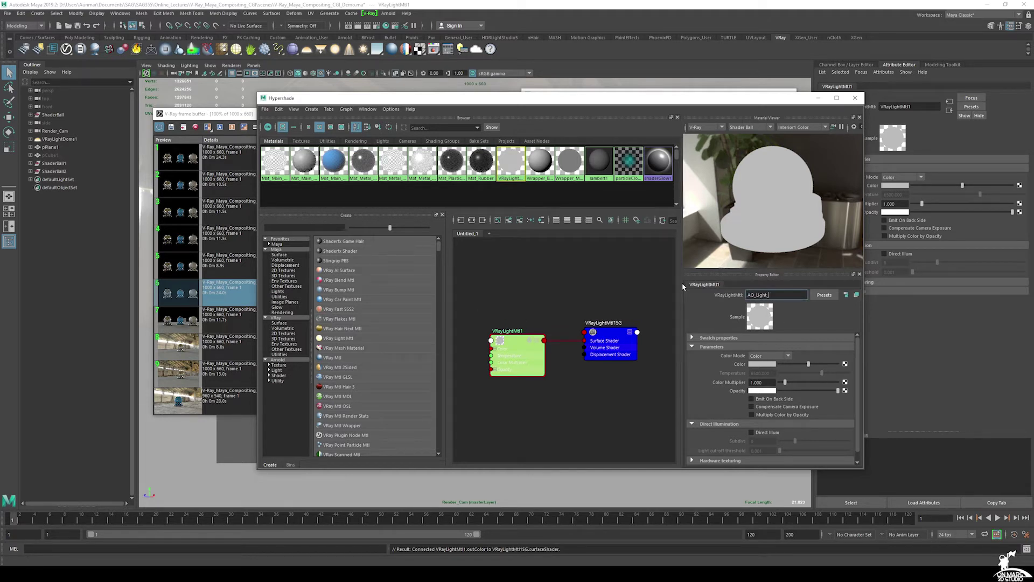
type("Mat")
key("Return")
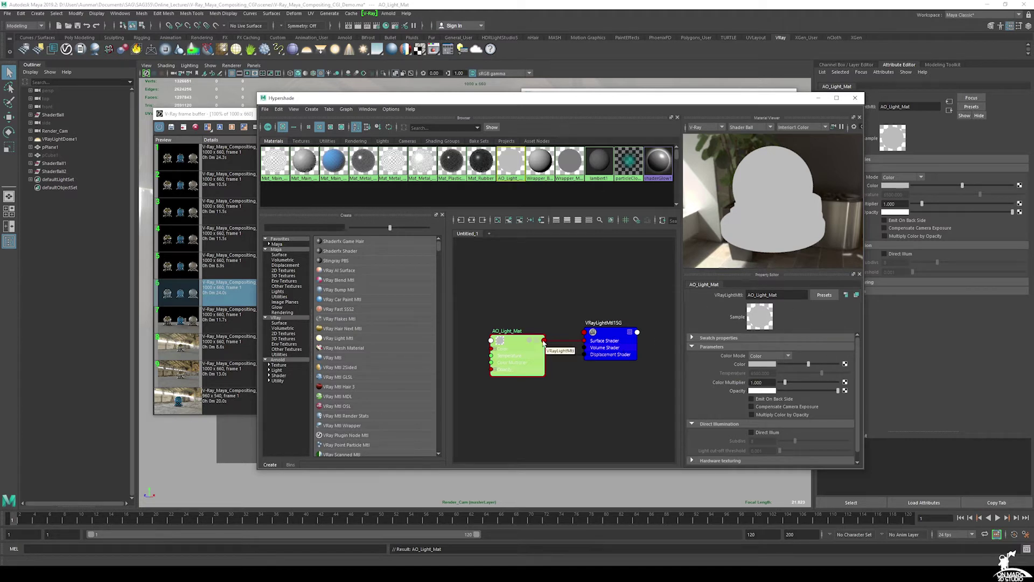
Connect a VRay Dirt texture to the color of AO_Light_Mat.
left_click(845, 364)
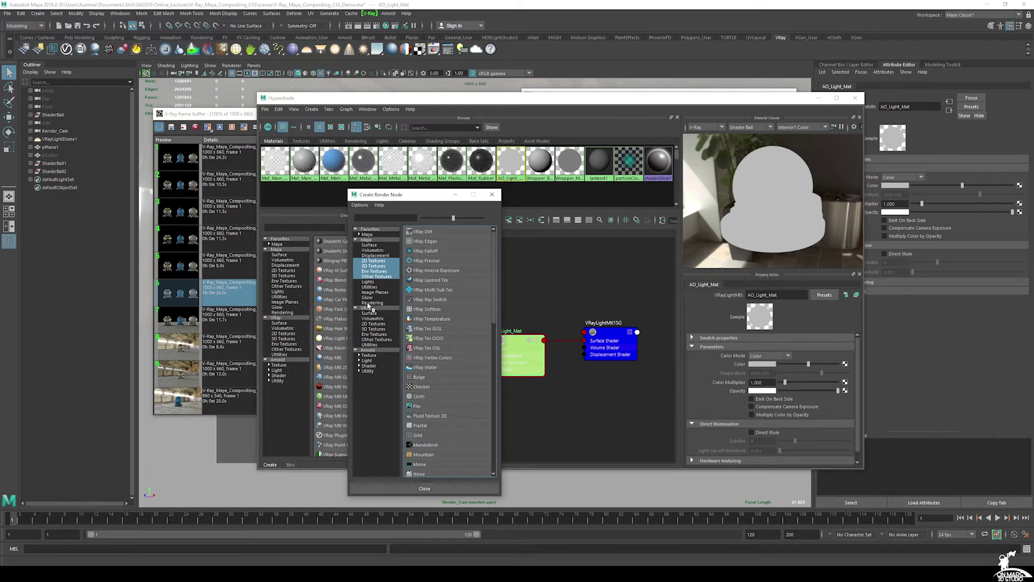
left_click(373, 323)
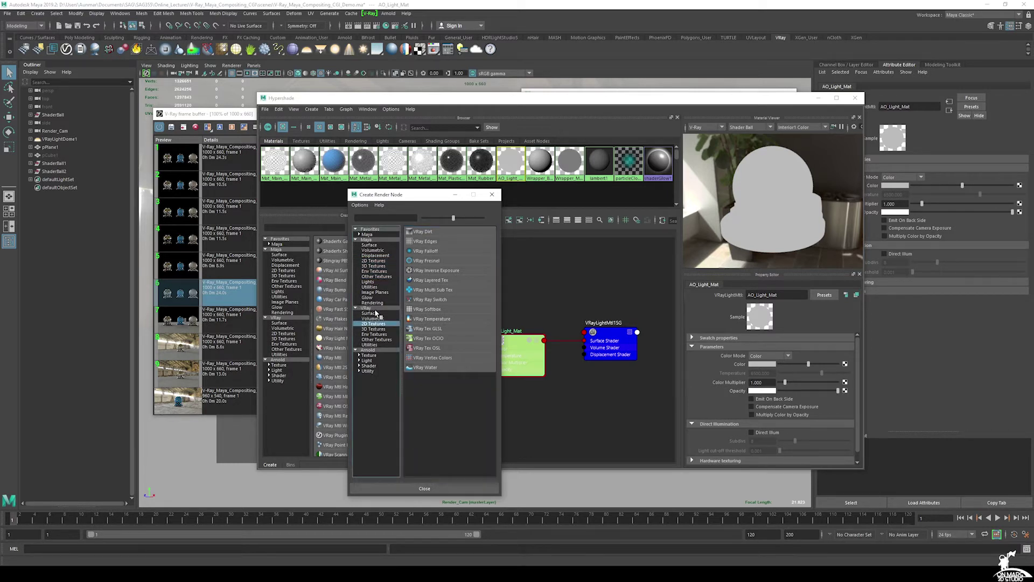
left_click(422, 232)
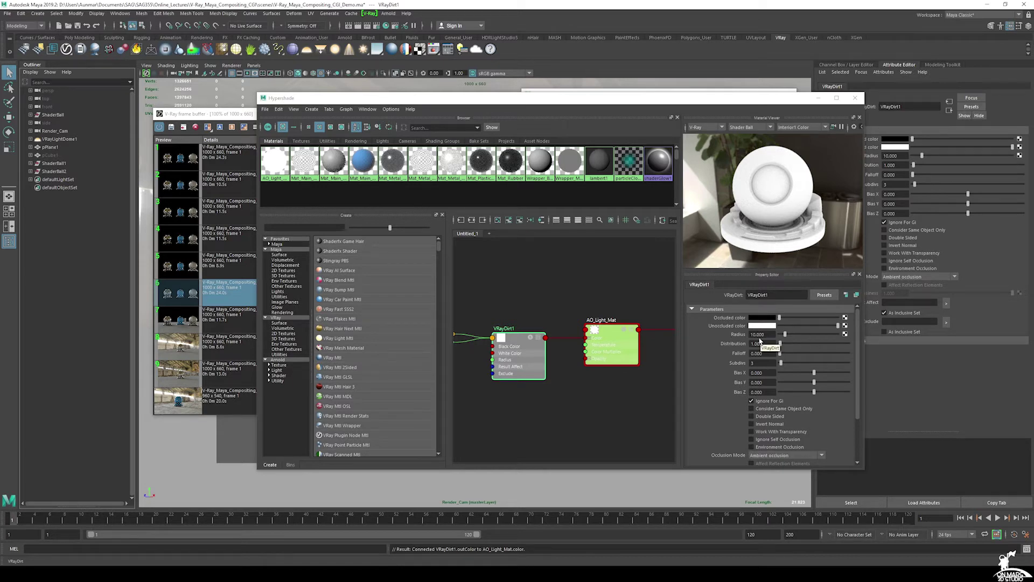
Set the VRay Dirt texture's radius to 50 and its subdivs to 16.
left_click(760, 335)
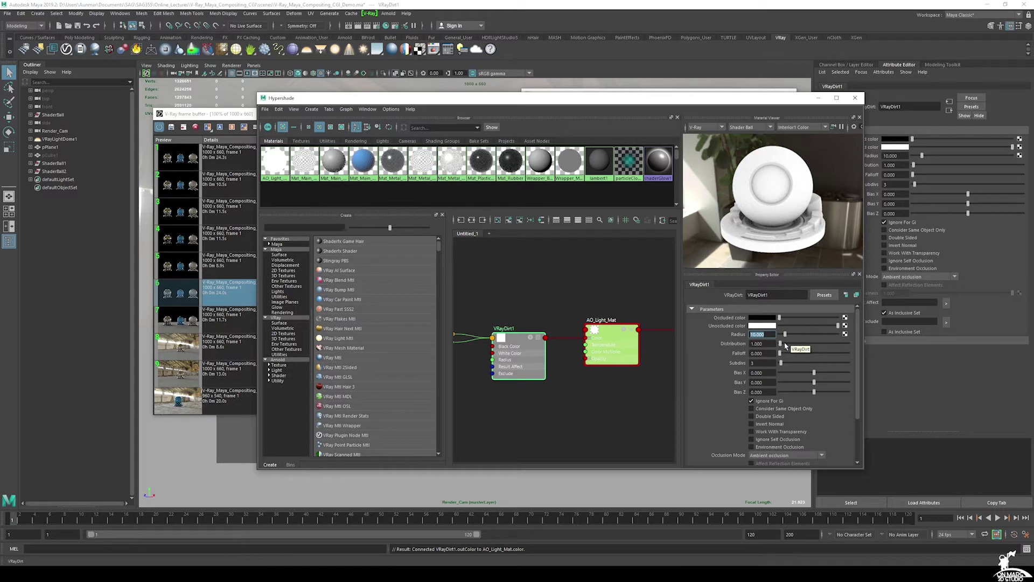
type("50")
key("Return")
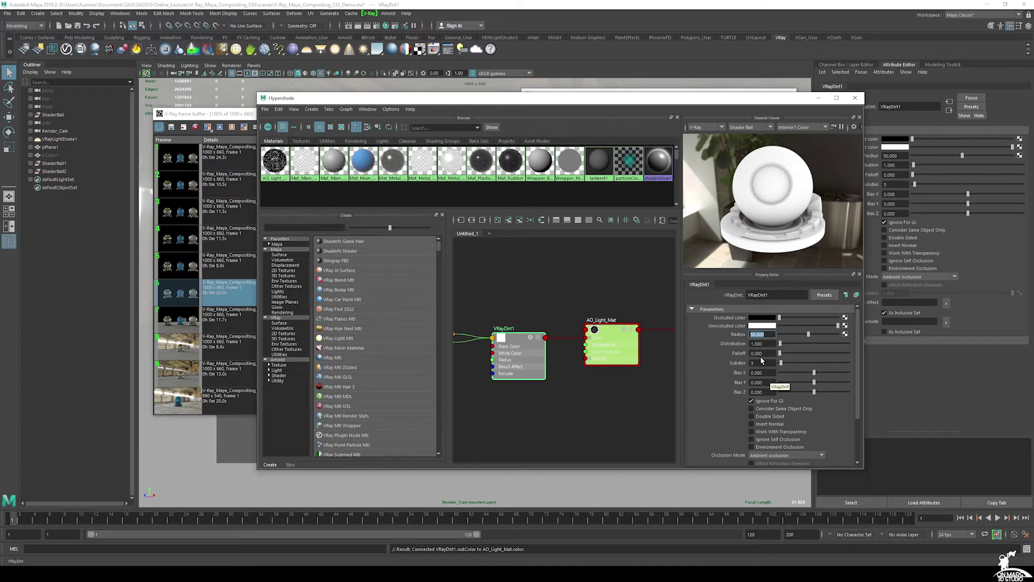
left_click(753, 363)
type("16")
key("Return")
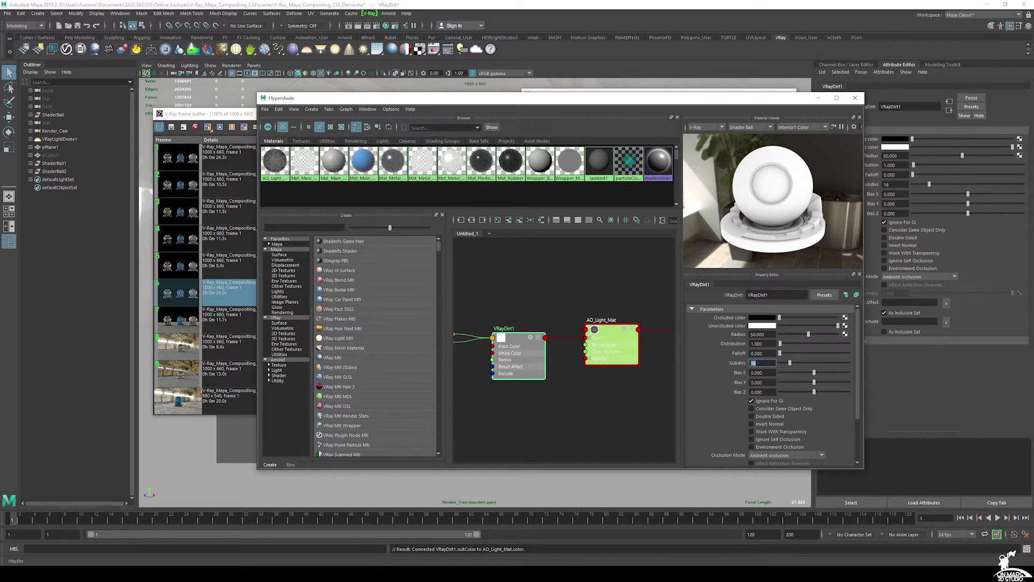
Rearrange the Hypershade, Render Settings, frame buffer and Render Setup windows so the override material slot and AO_Light_Mat are both accessible.
left_click_drag(310, 99, 472, 124)
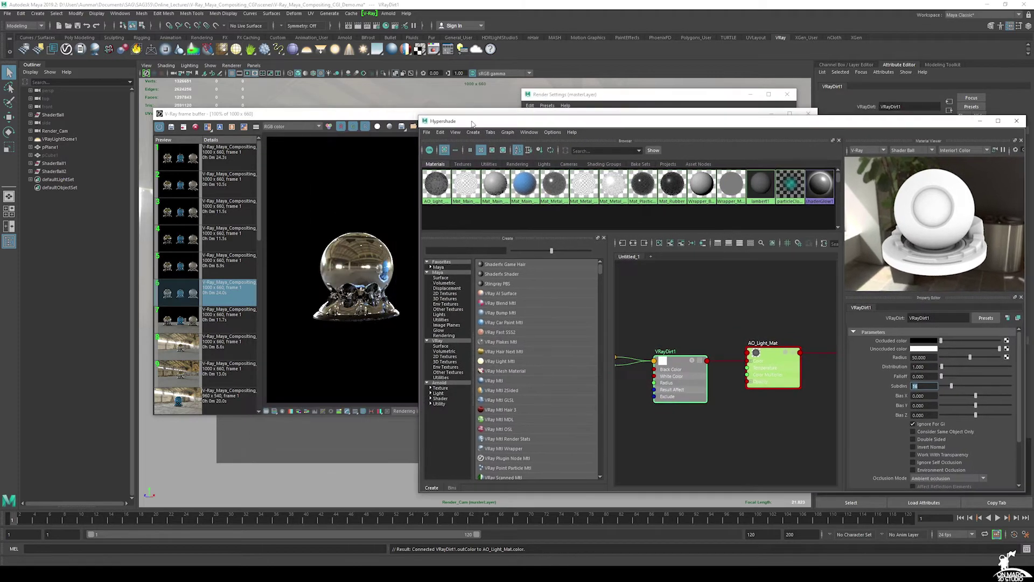
left_click(566, 96)
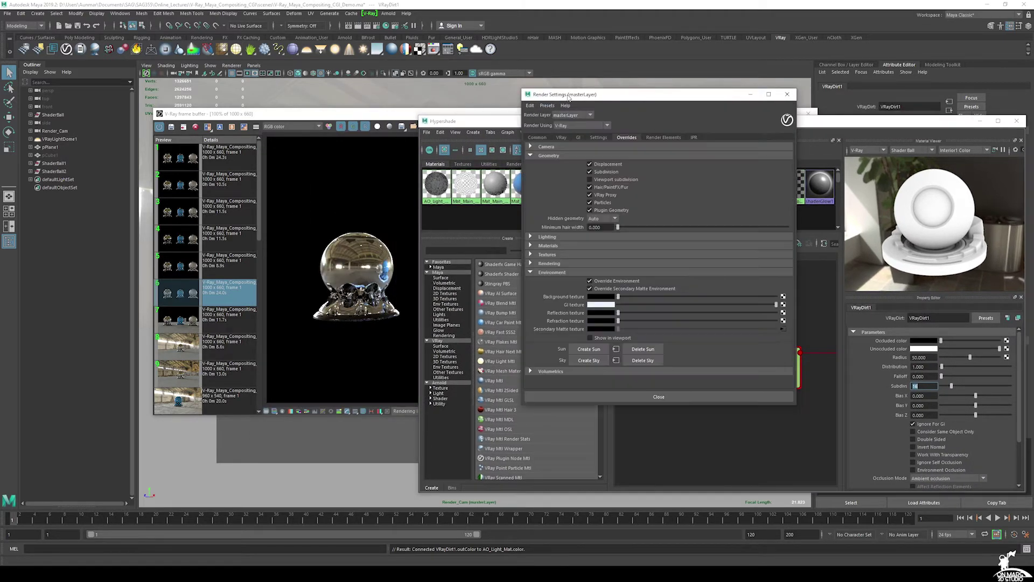
left_click_drag(570, 97, 642, 99)
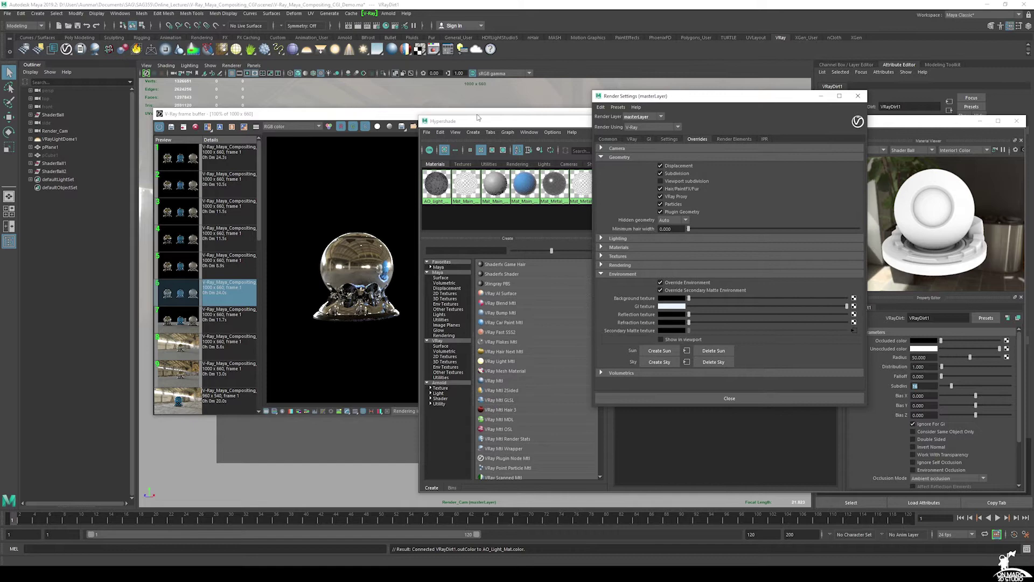
left_click_drag(389, 115, 1033, 190)
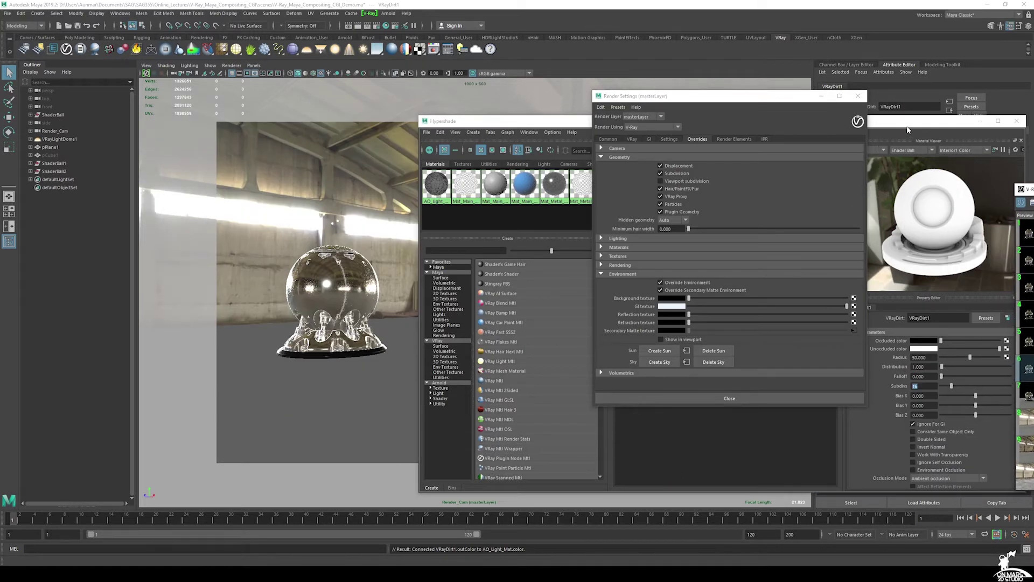
left_click_drag(907, 125, 667, 209)
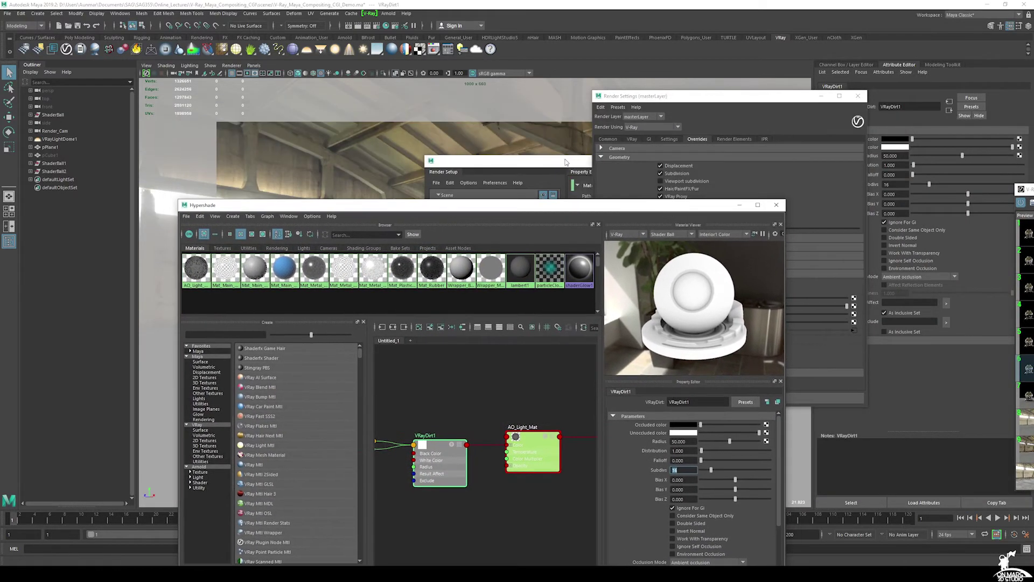
left_click_drag(542, 162, 341, 106)
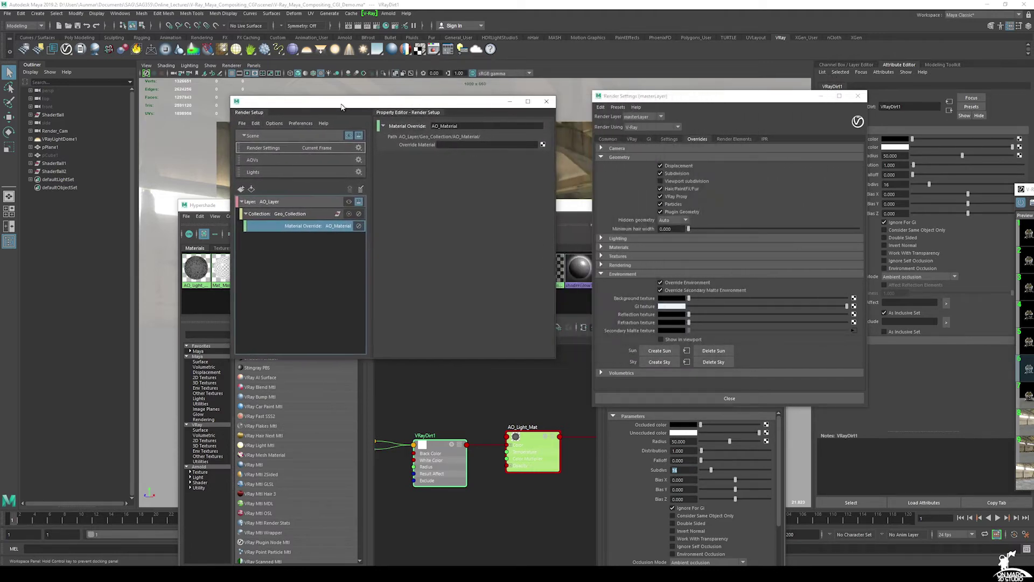
Assign AO_Light_Mat as the override material for AO_Material in Geo_Collection, clearing space to reach the override slot.
left_click_drag(564, 210, 511, 118)
left_click_drag(445, 104, 315, 110)
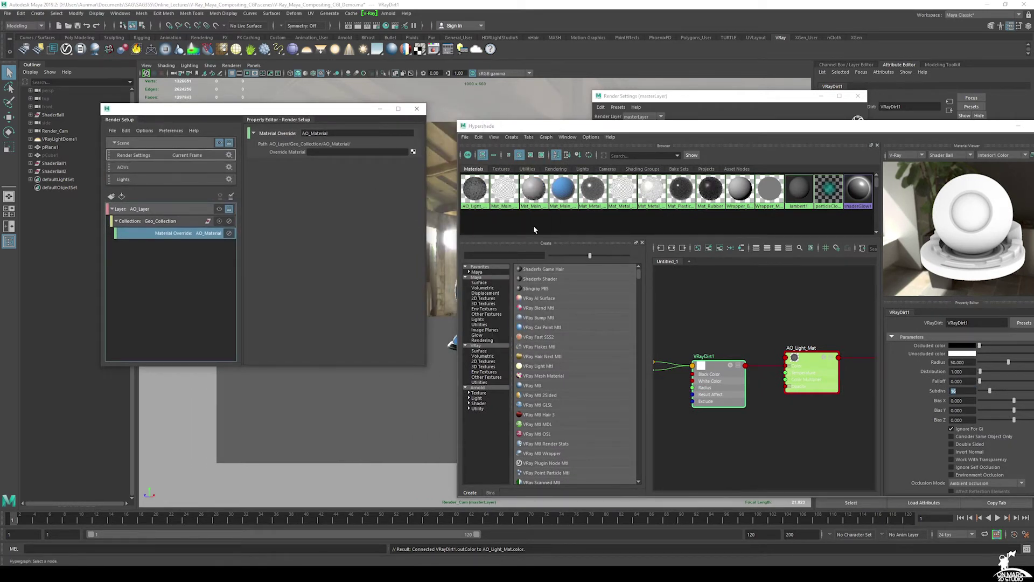
left_click(468, 195)
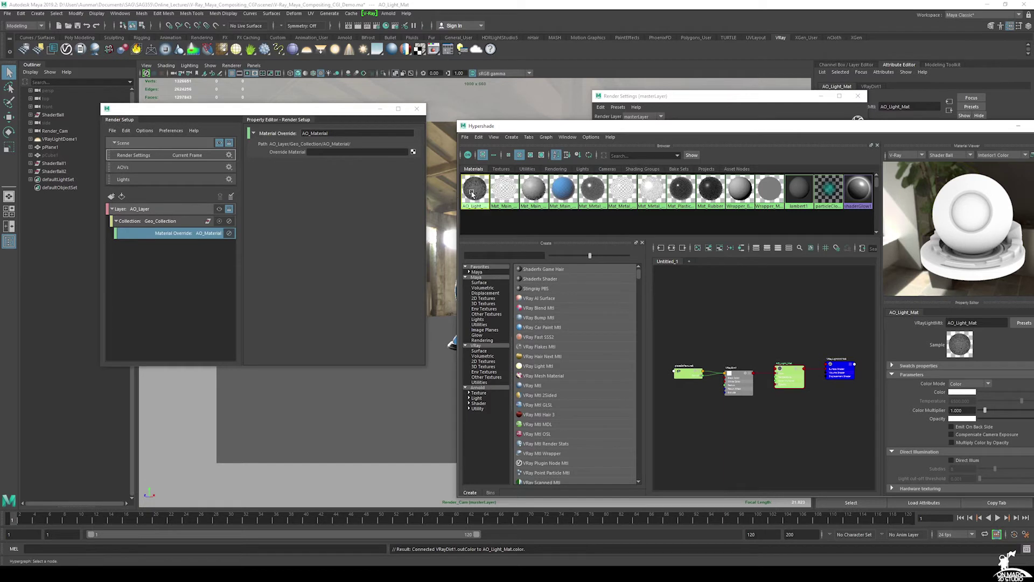
middle_click_drag(474, 189, 284, 155)
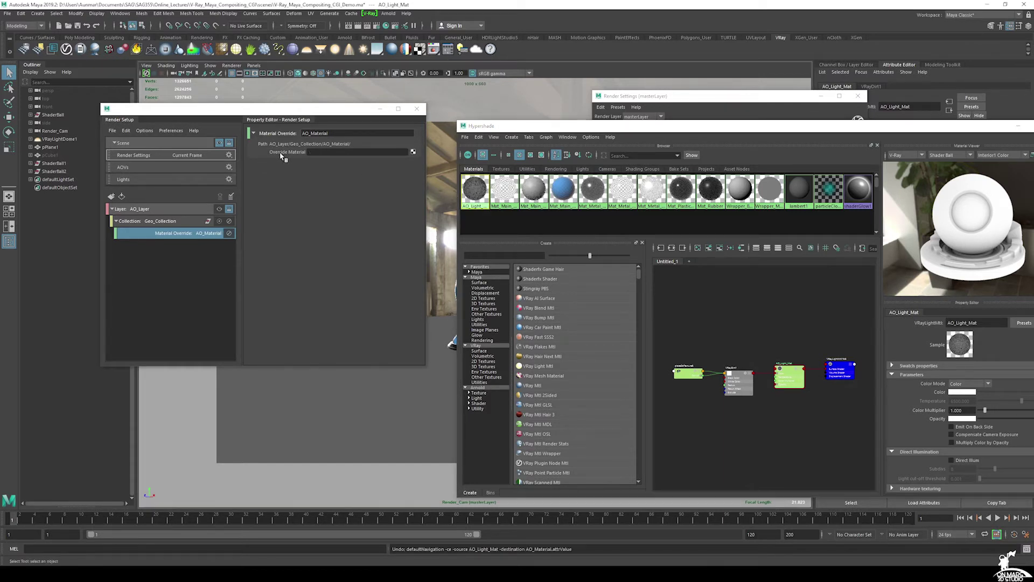
key("ctrl+z")
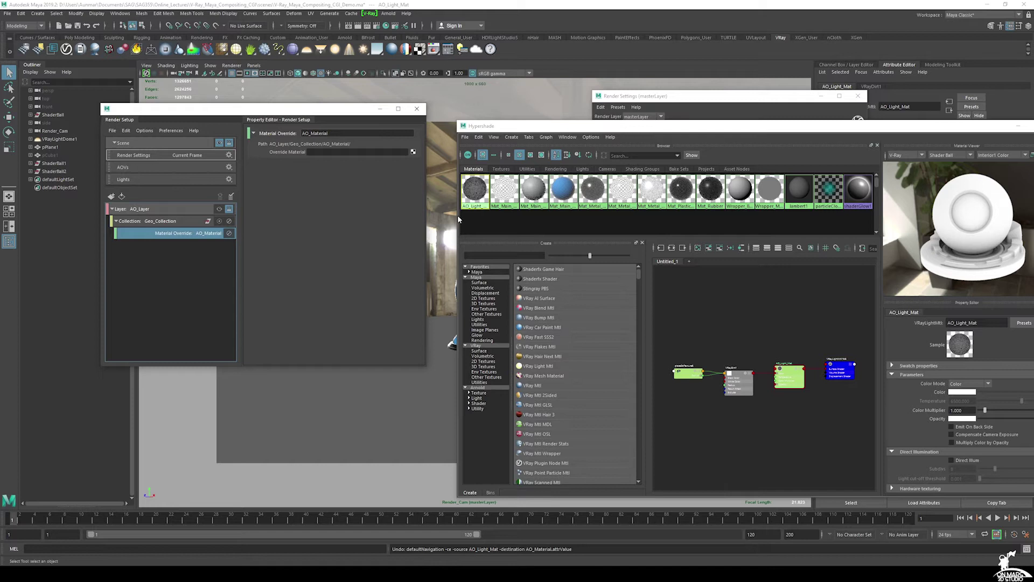
middle_click_drag(474, 189, 284, 156)
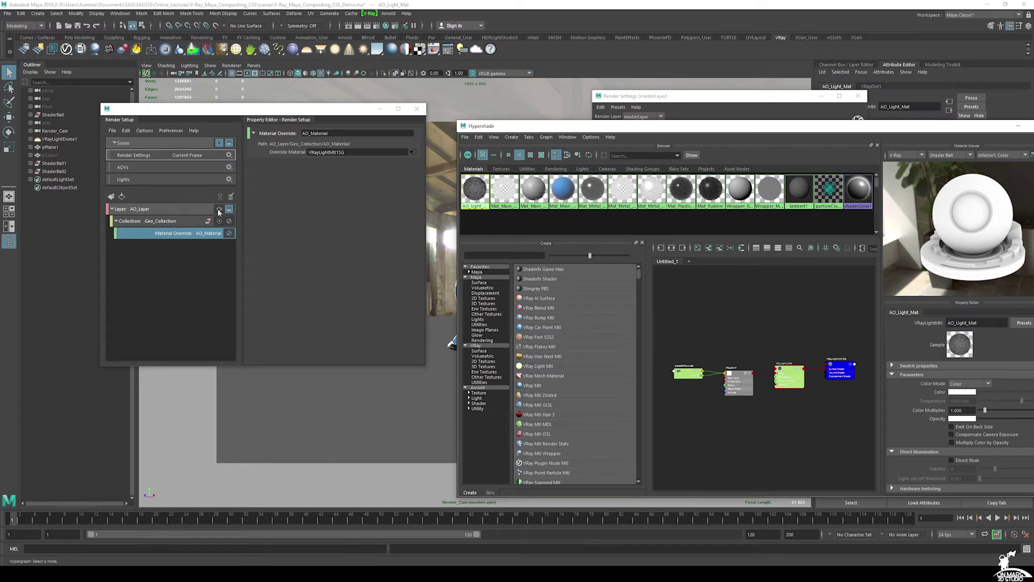
Make AO_Layer the visible render layer and clear the Hypershade, Render Settings and Render Setup windows away from the shader balls.
left_click(220, 210)
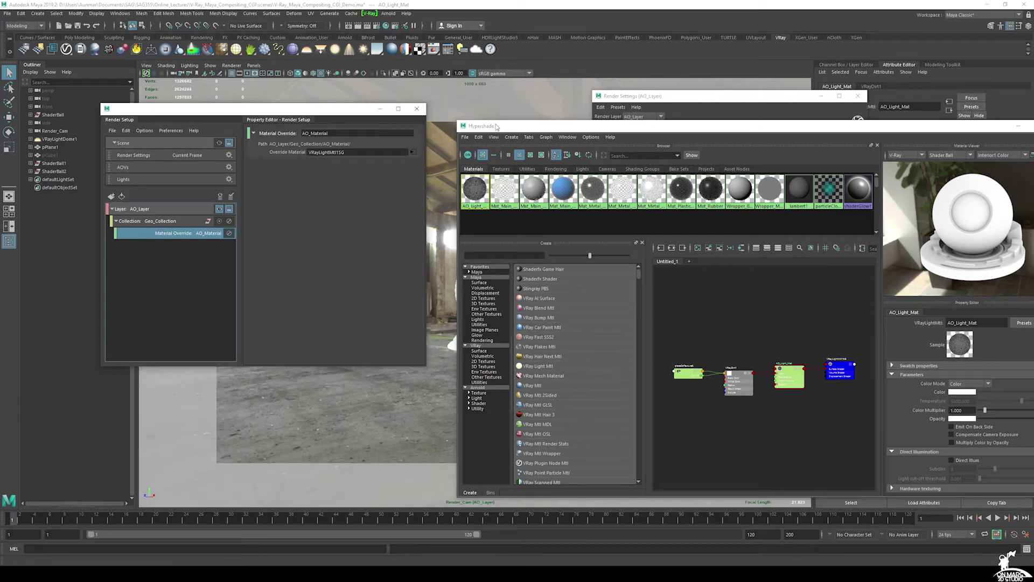
left_click_drag(495, 126, 1032, 116)
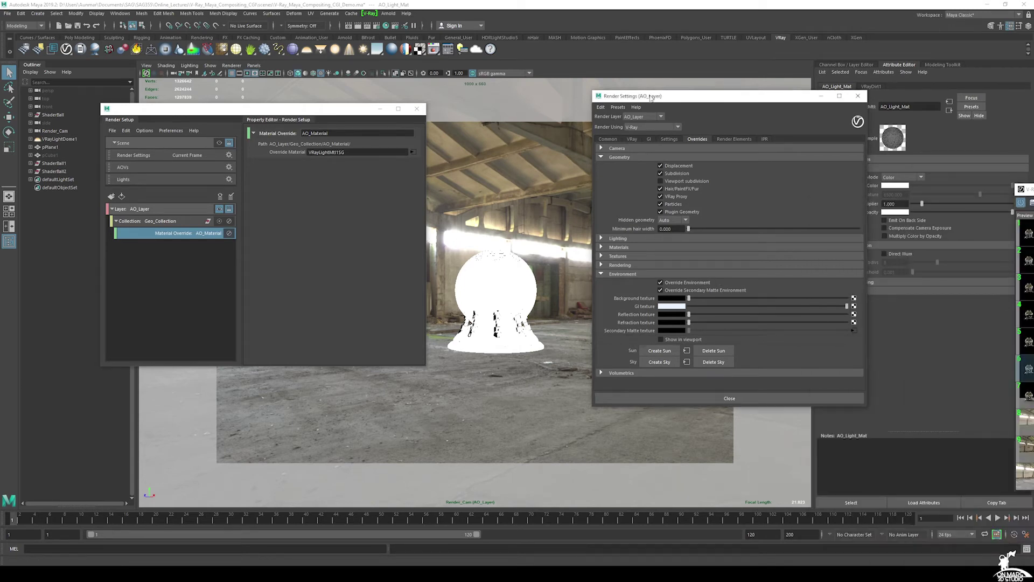
left_click(730, 398)
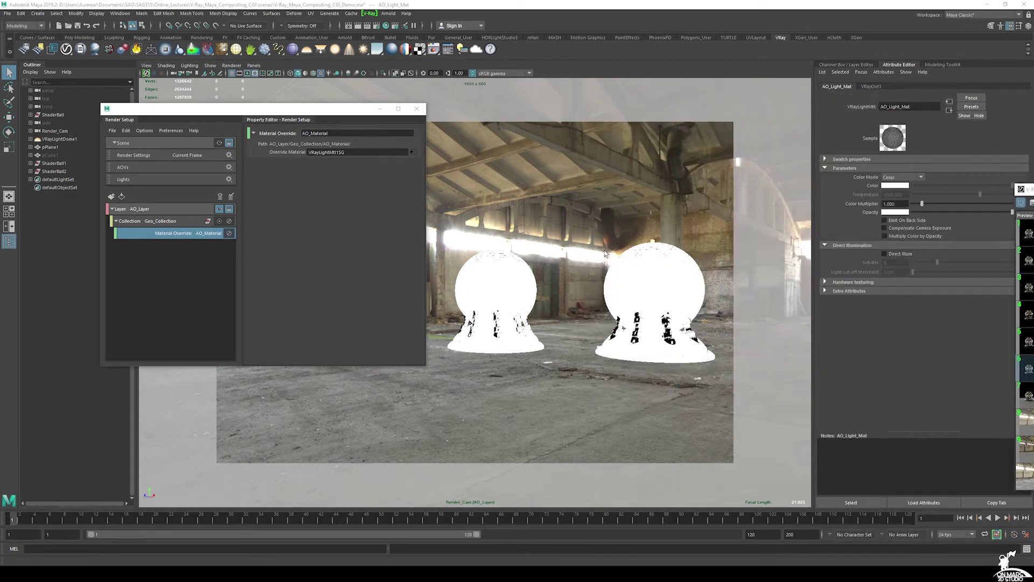
left_click_drag(334, 115, 955, 124)
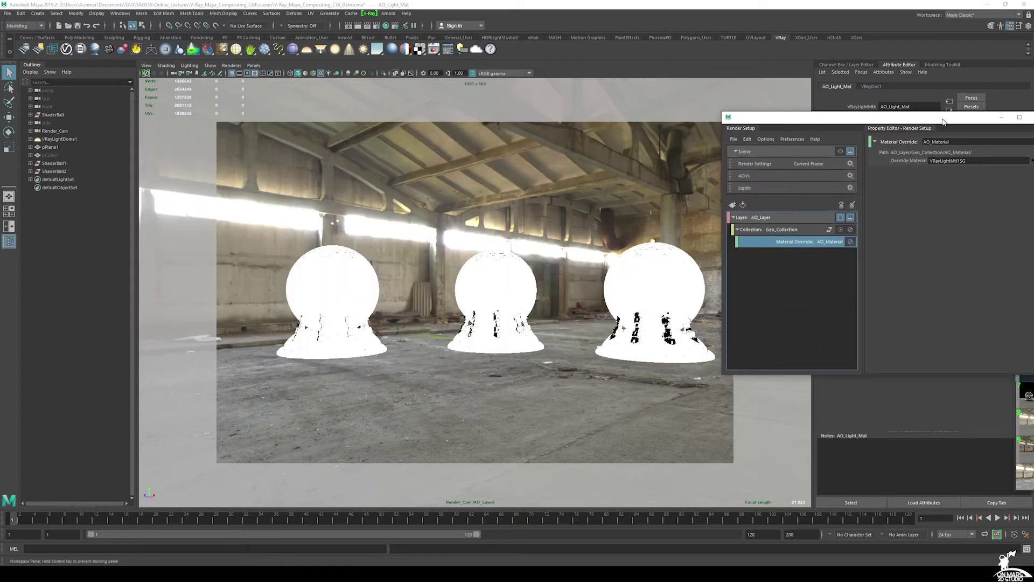
left_click(842, 152)
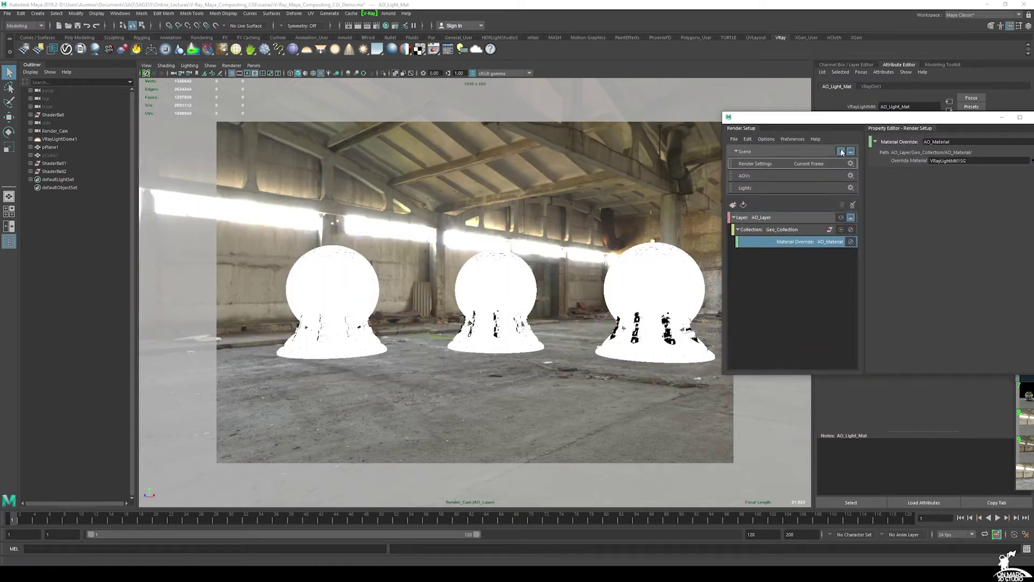
left_click(841, 217)
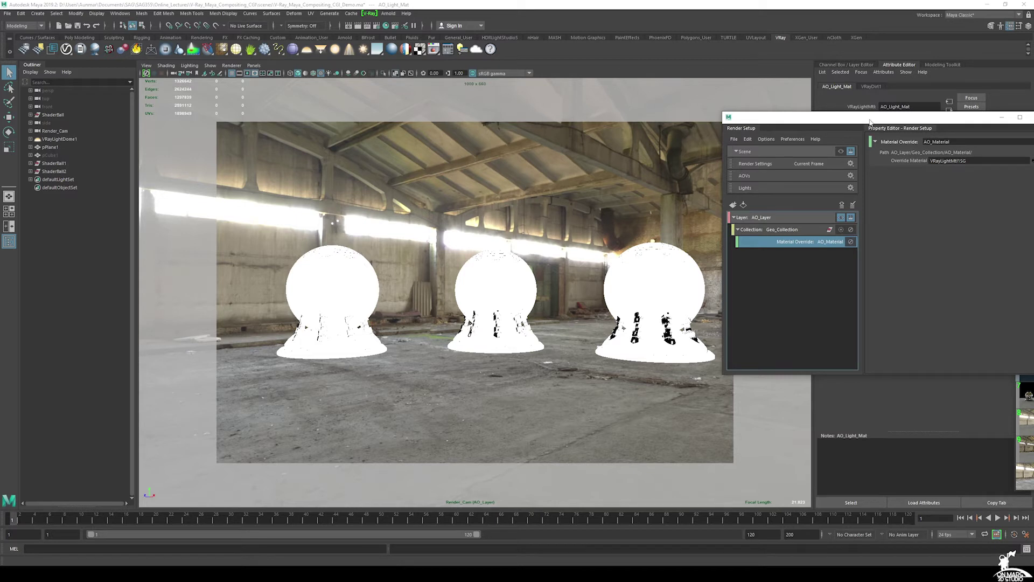
Add pPlane1 to the AO layer's Geo_Collection.
left_click_drag(869, 120, 635, 119)
left_click(535, 227)
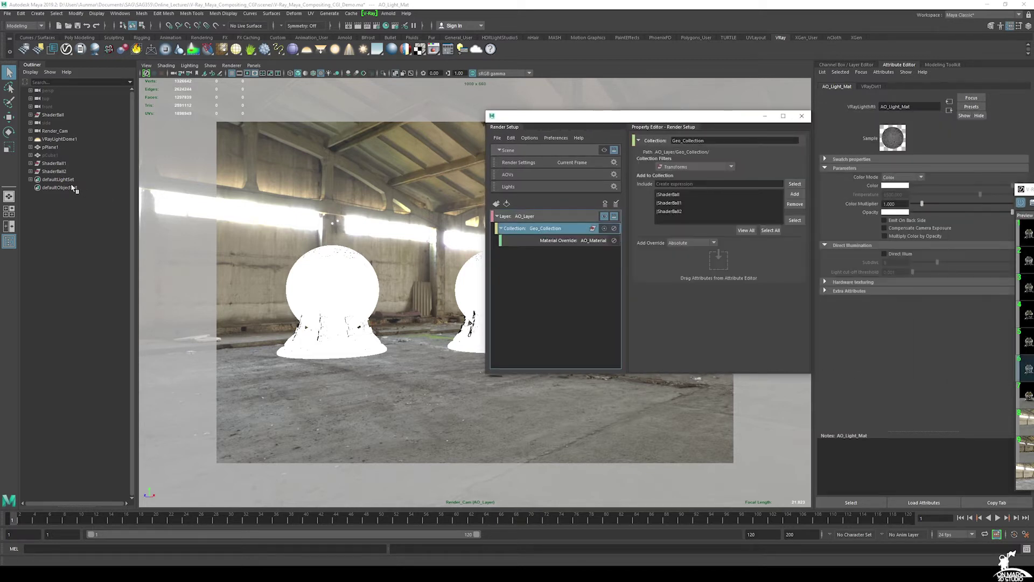
left_click_drag(49, 149, 690, 221)
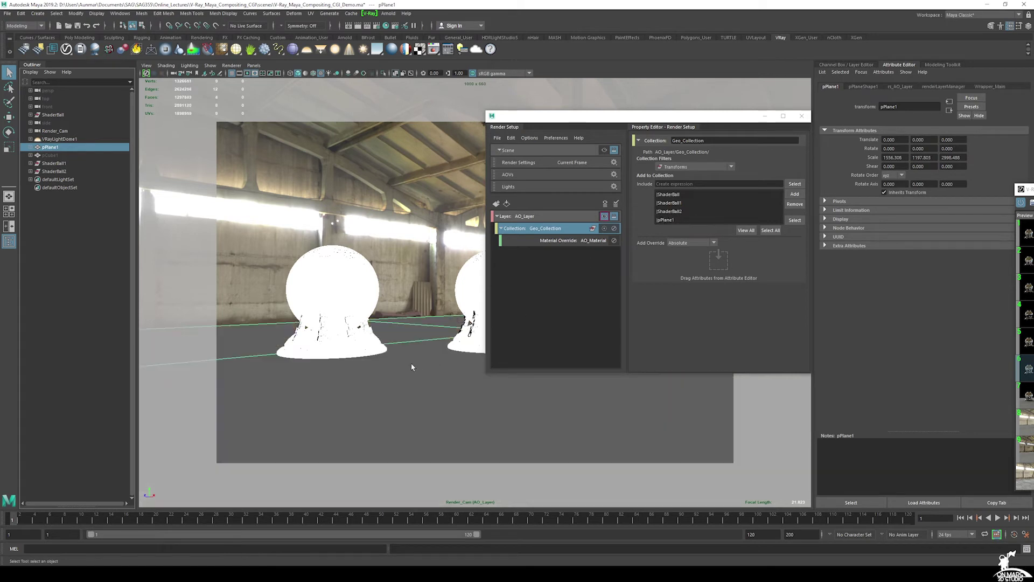
left_click_drag(588, 117, 752, 86)
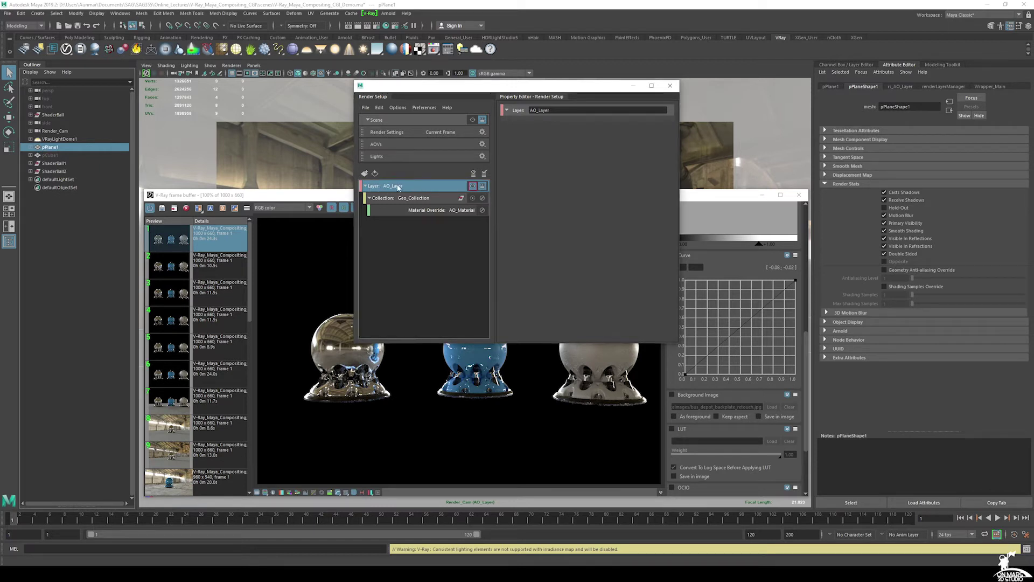
Create an absolute override for the visible layer on pPlaneShape1's Primary Visibility render stat.
left_click(833, 87)
left_click(864, 87)
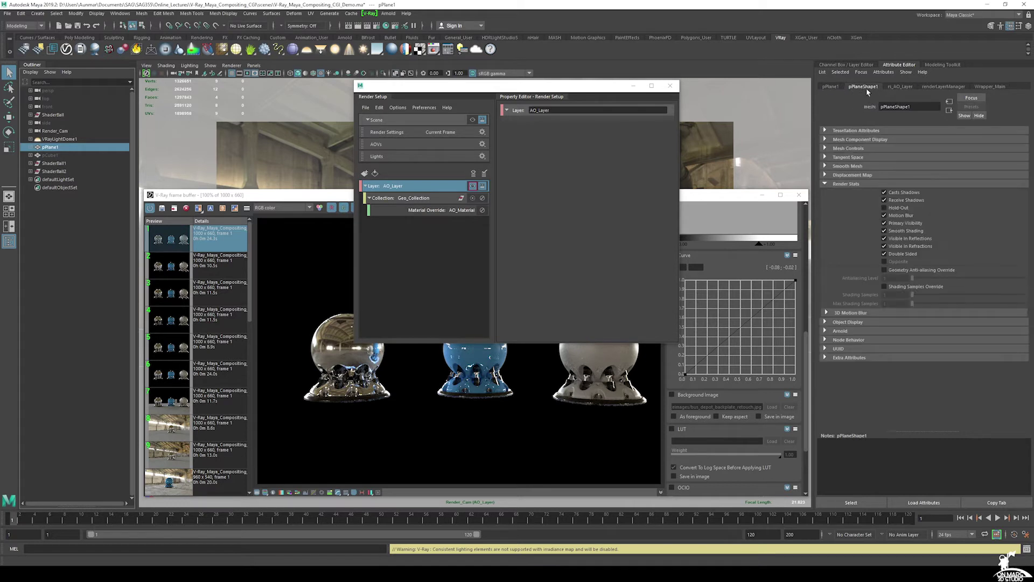
left_click(828, 185)
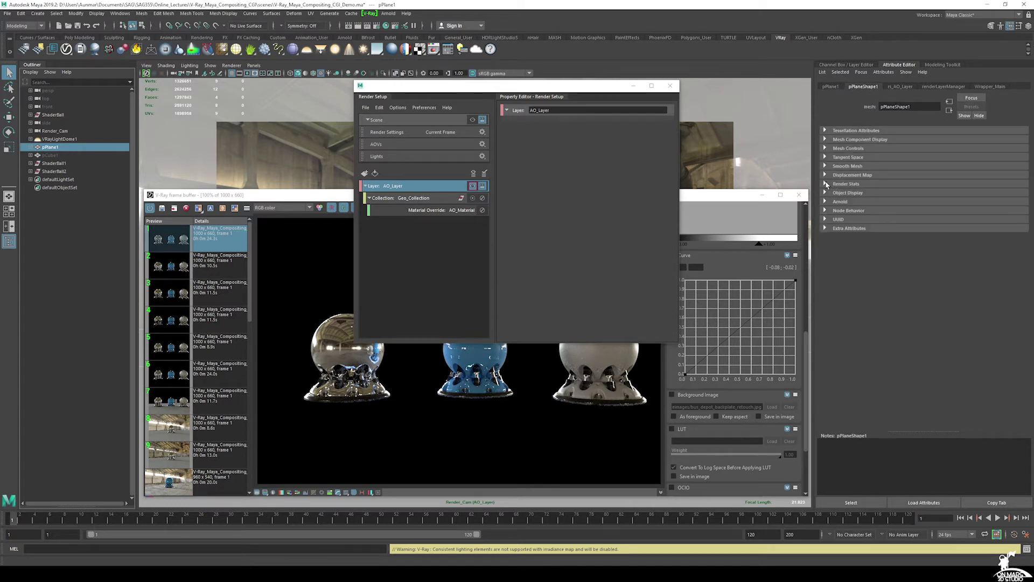
left_click(827, 185)
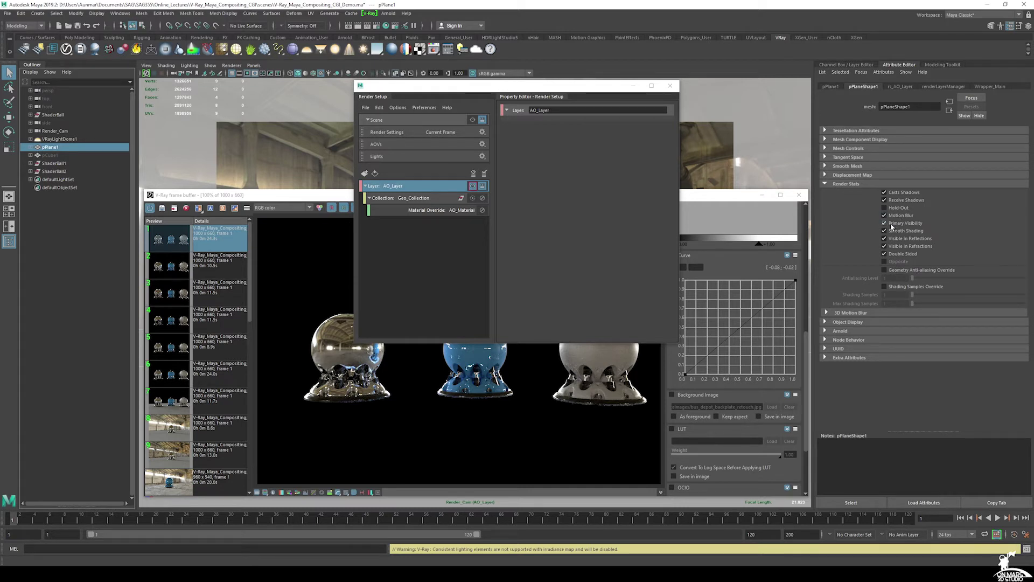
right_click(906, 227)
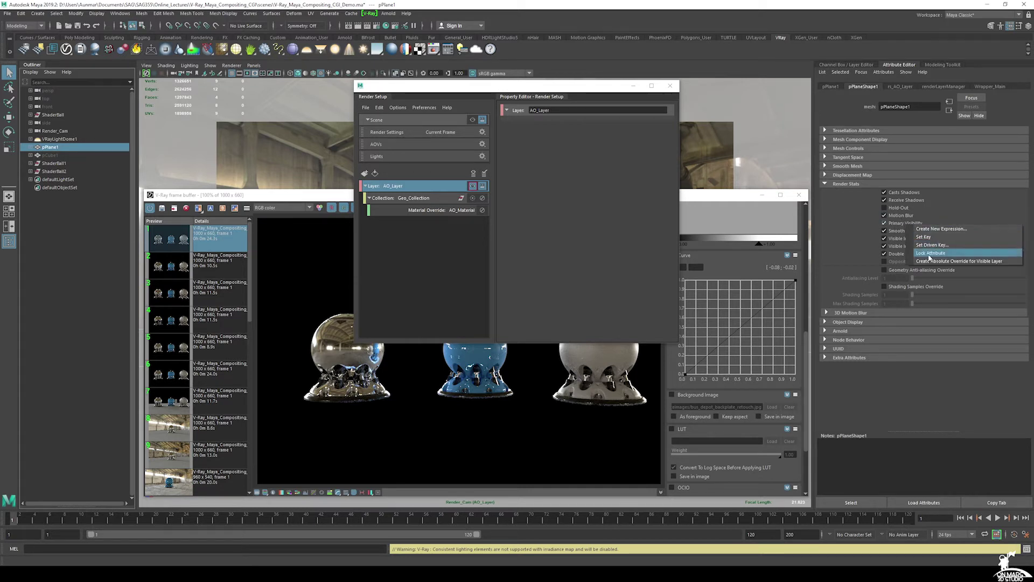
left_click(957, 261)
Turn off the overridden Primary Visibility of pPlaneShape1 in AO_Layer and inspect the resulting primaryVisibility override.
left_click(417, 224)
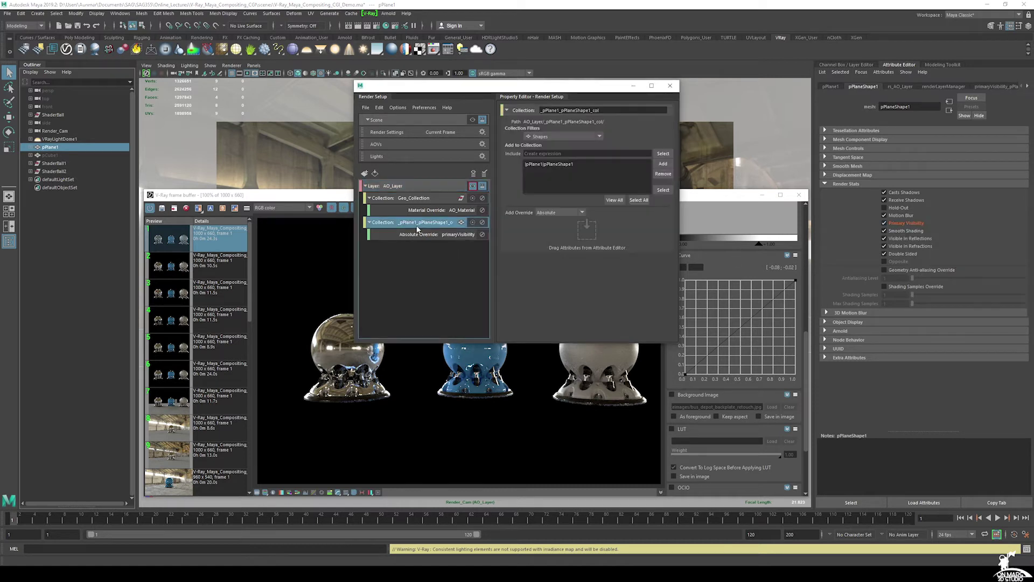
left_click(367, 186)
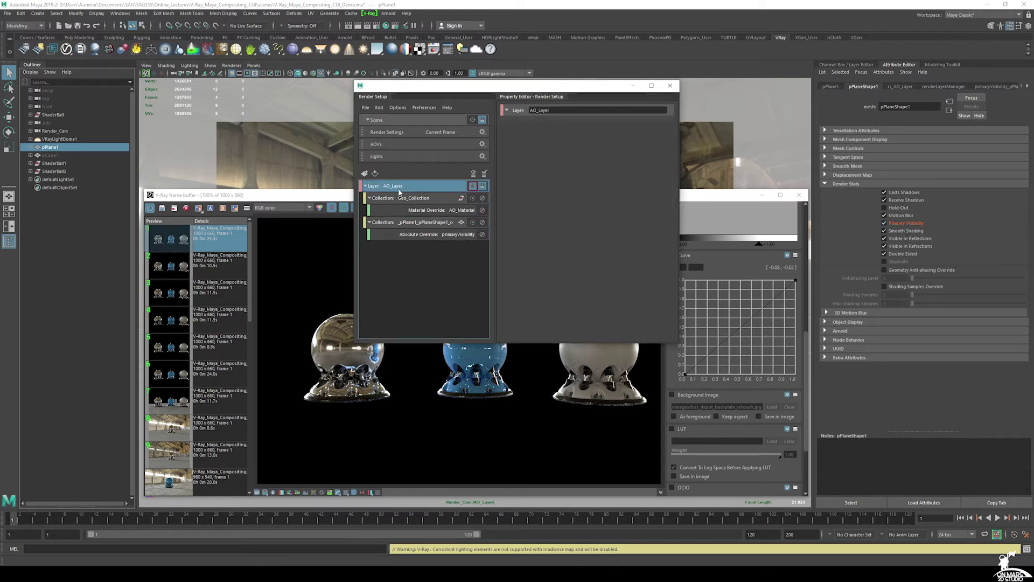
left_click(403, 200)
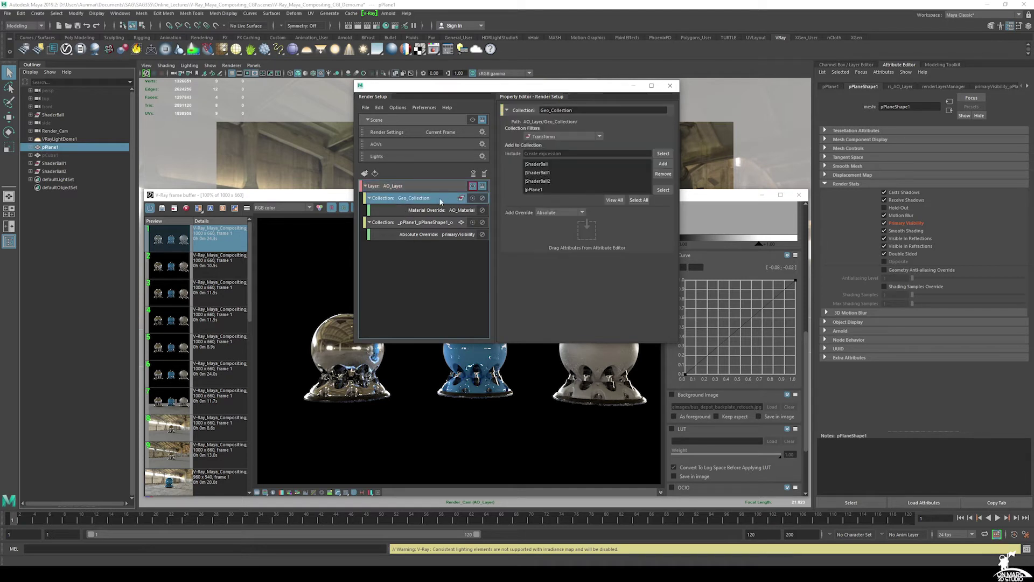
left_click(409, 223)
left_click(427, 195)
left_click(426, 187)
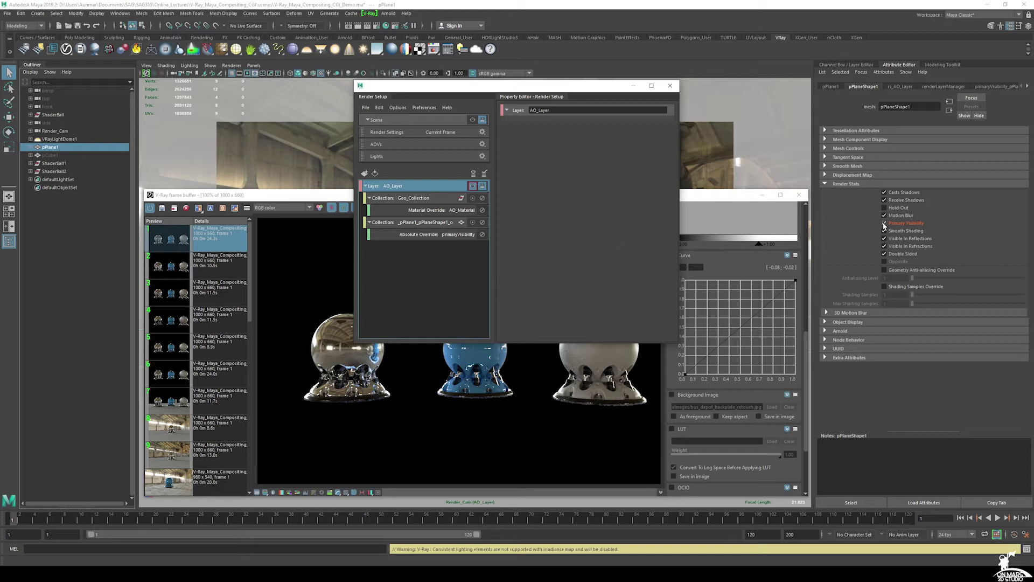
left_click(883, 223)
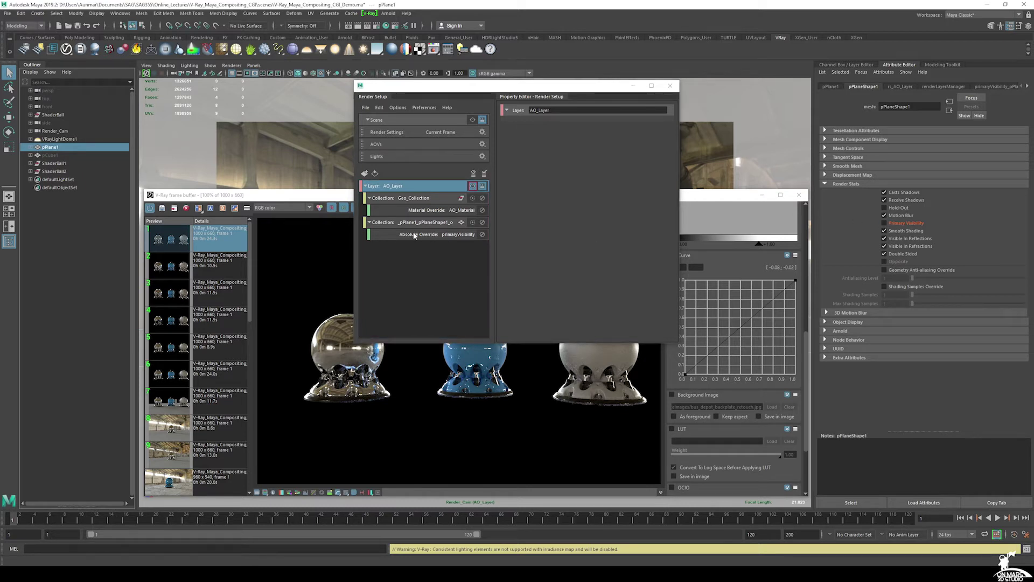
left_click(415, 235)
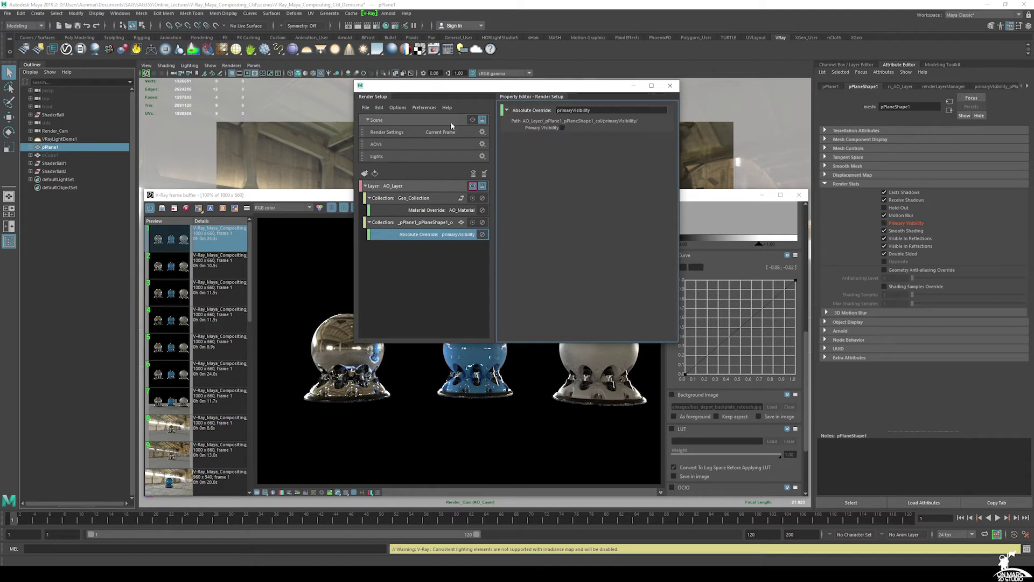
Switch to the master scene layer to compare the plane's Primary Visibility with the AO_Layer override, and close Render Setup.
left_click(472, 120)
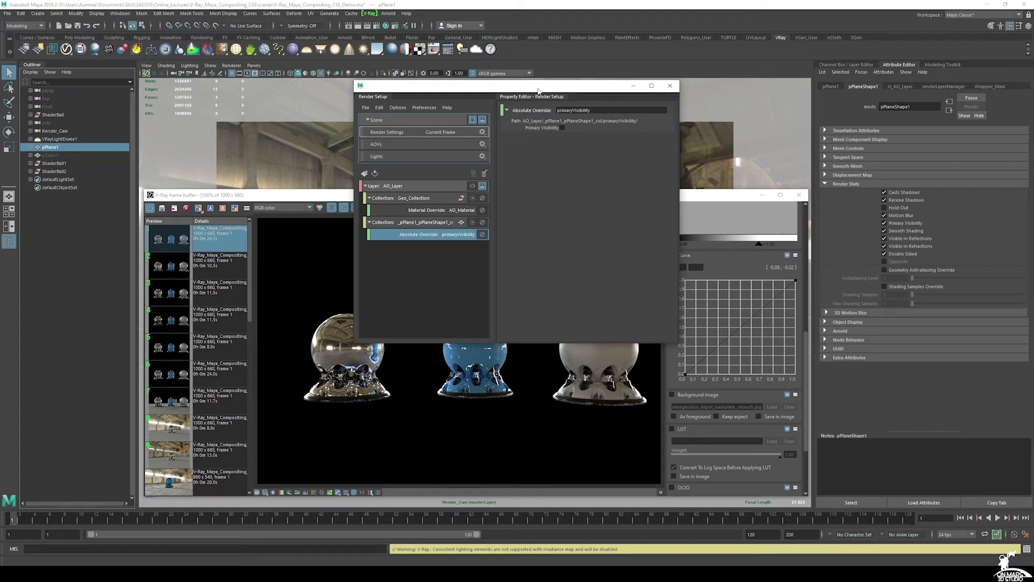
left_click(415, 185)
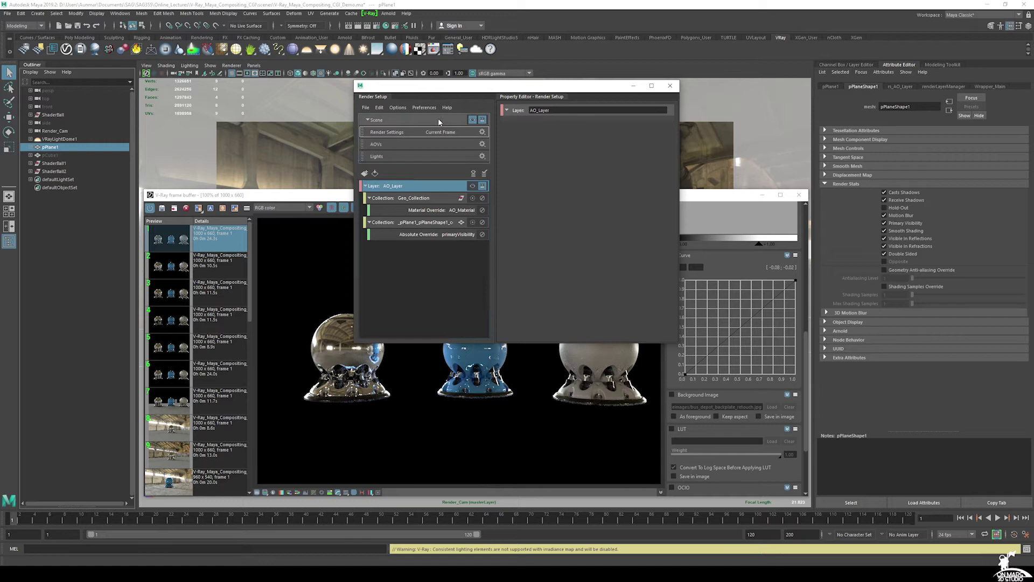
left_click(437, 234)
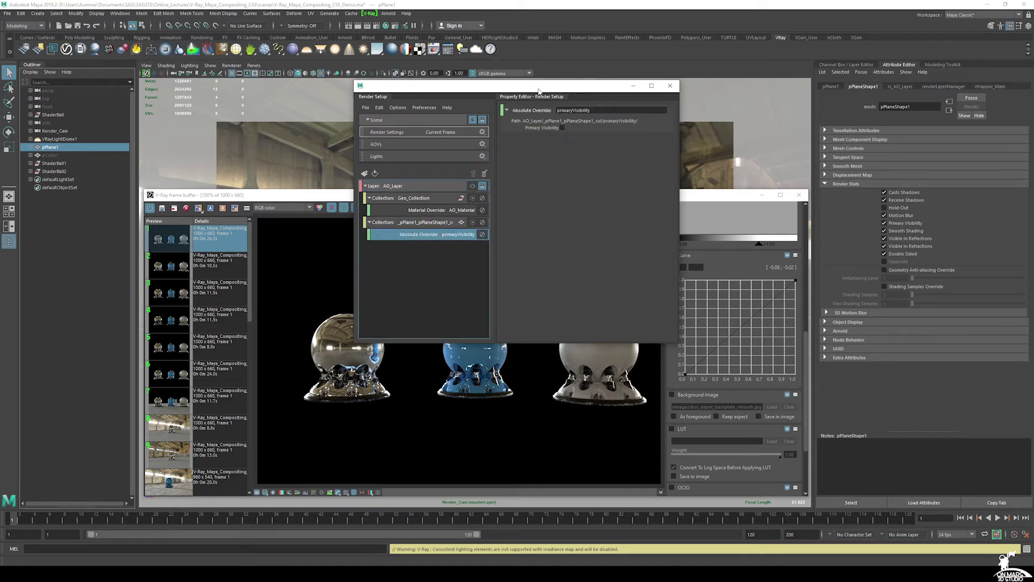
left_click(669, 85)
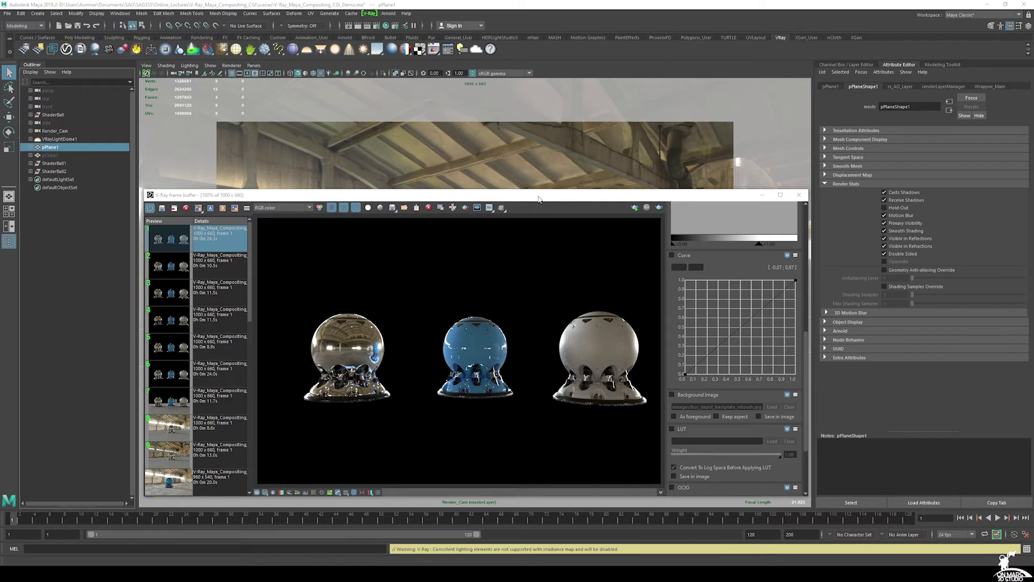
Render AO_Layer in the V-Ray frame buffer, checking the occlusion on the middle shader ball, and stop the render.
left_click_drag(634, 199, 631, 187)
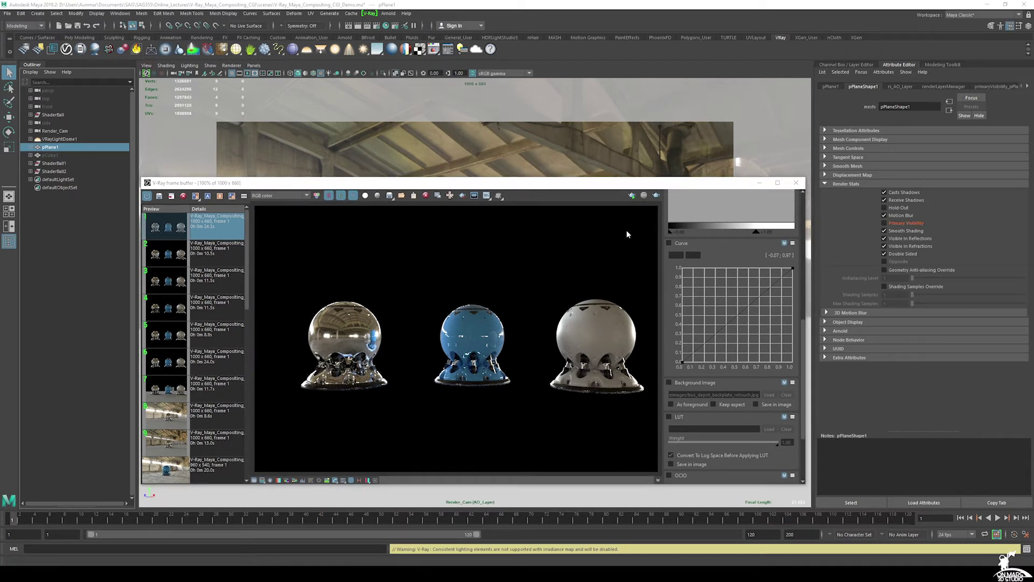
left_click(656, 196)
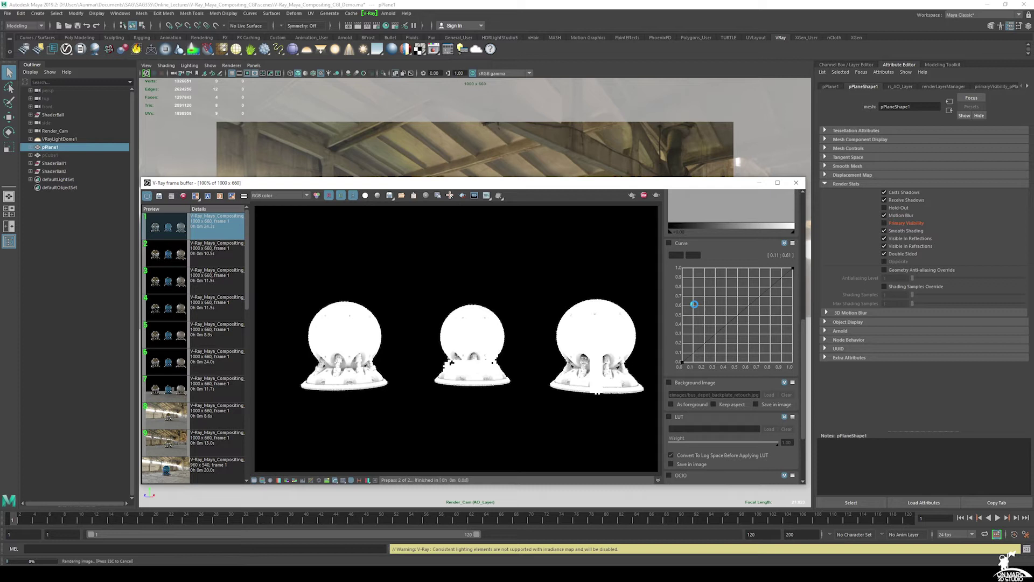
scroll(465, 353, "up", 1)
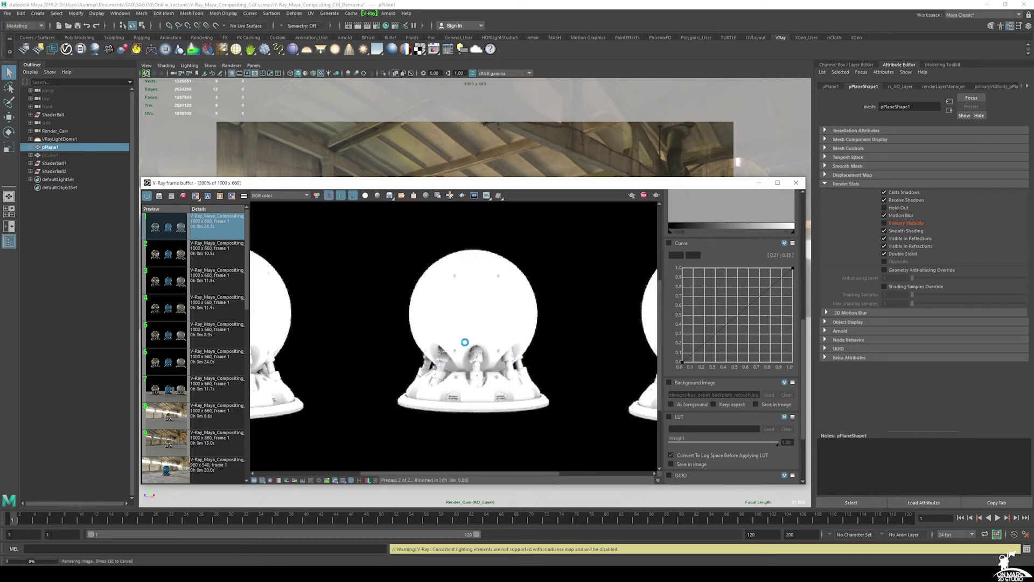
scroll(465, 342, "down", 1)
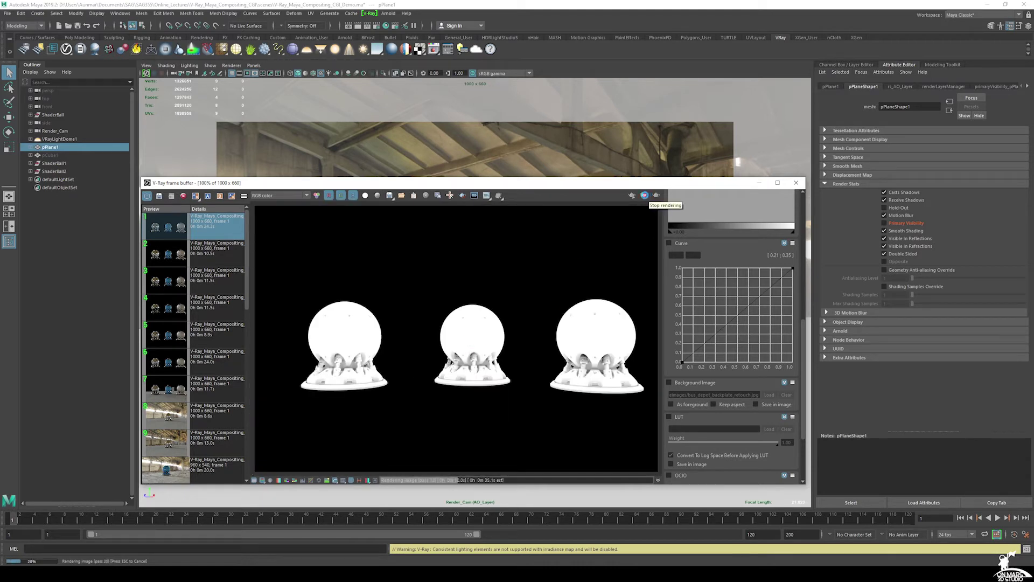
left_click(645, 196)
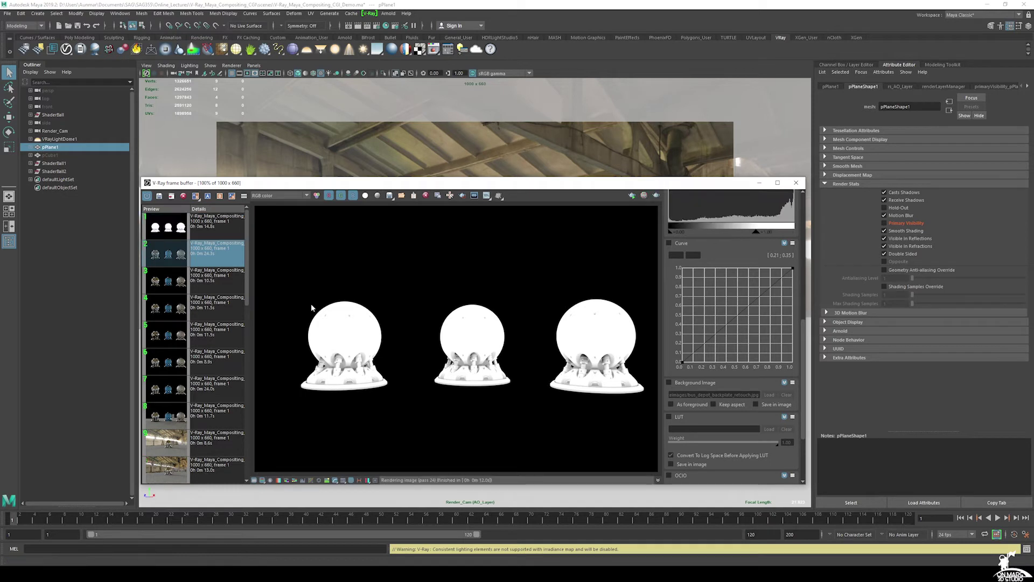
Load the previous beauty render from the frame buffer history and enable the background image behind the shader balls.
double_click(211, 253)
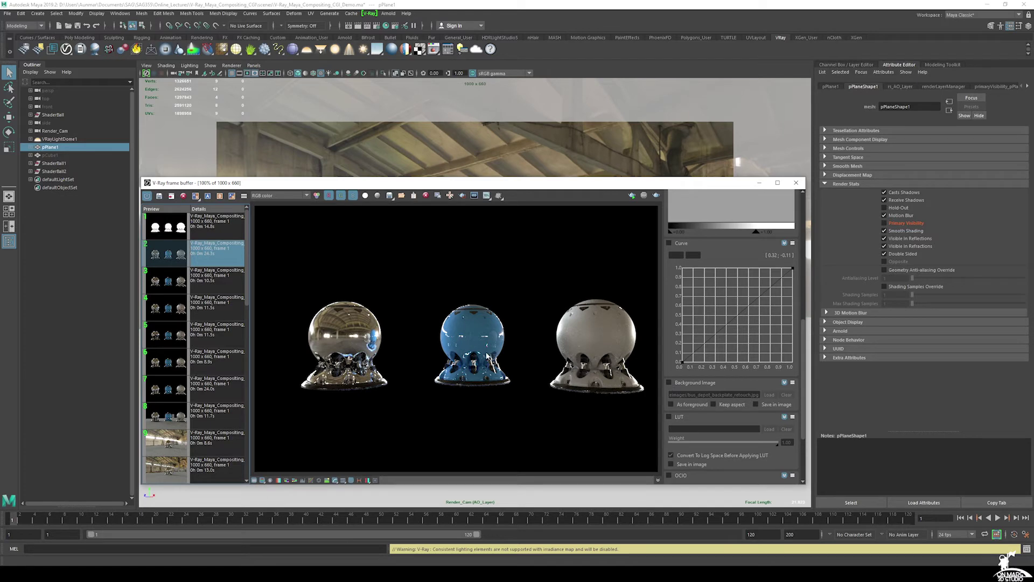
left_click(671, 382)
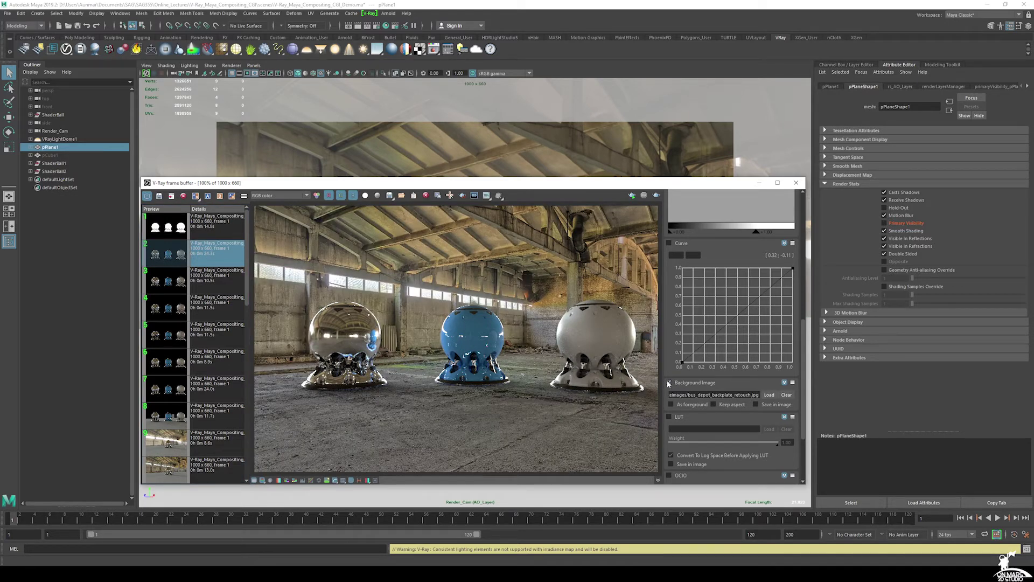
Load the latest ambient occlusion render from the frame buffer history and make the master layer active in Render Setup.
left_click(197, 226)
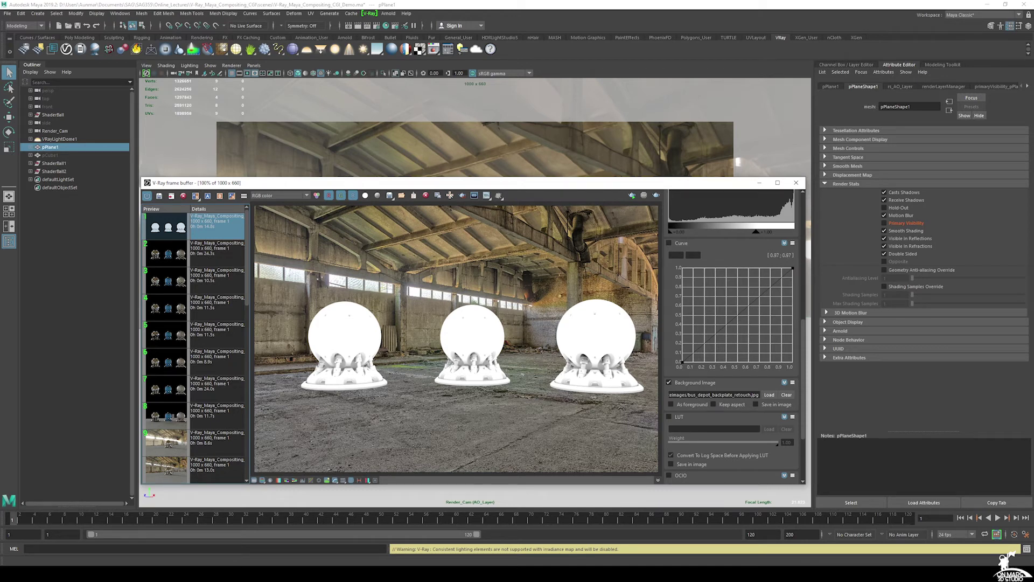
left_click(376, 25)
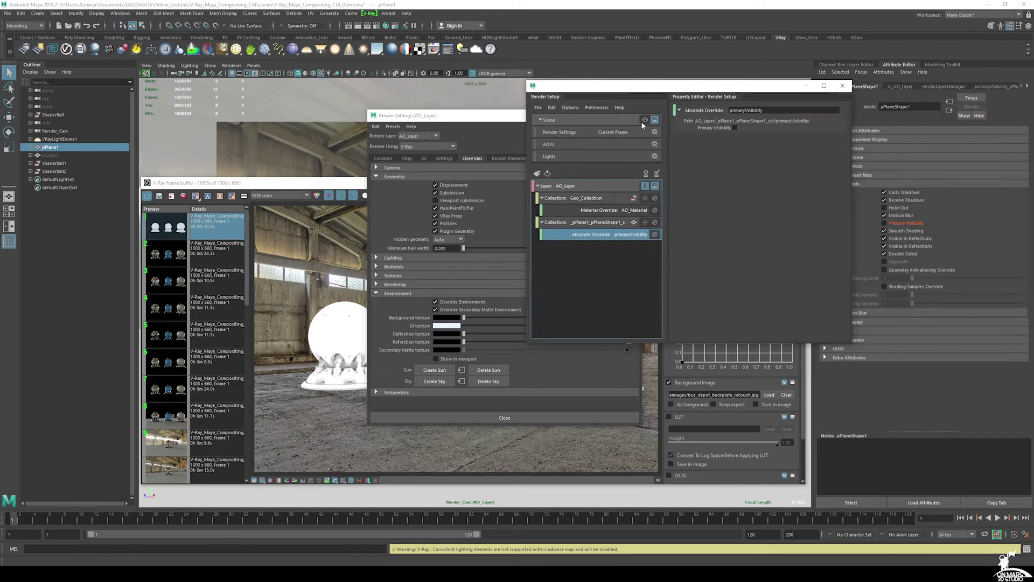
left_click(645, 119)
left_click(843, 85)
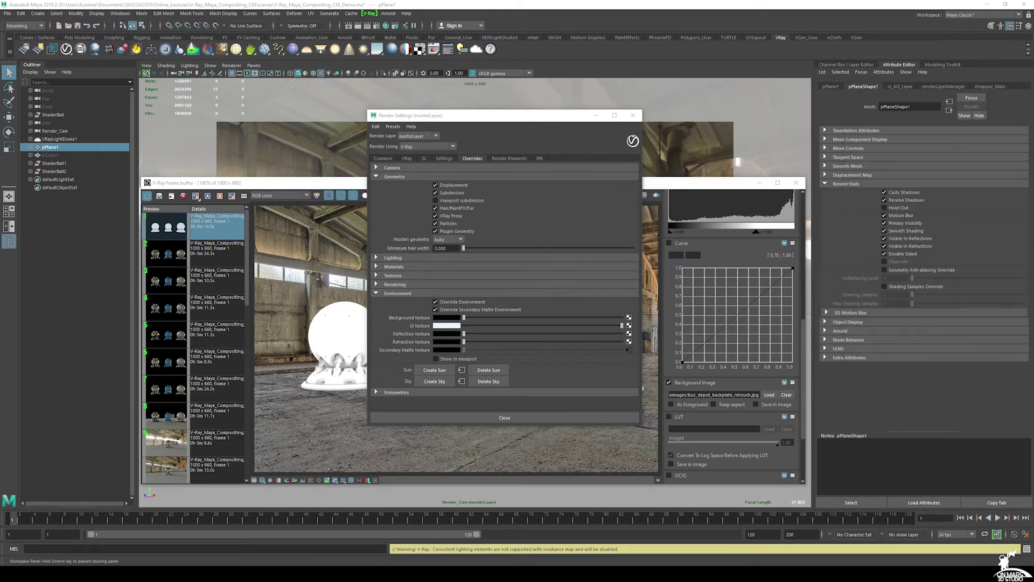
Set the master layer's image sampler type to Bucket with a render region size of 24.
left_click(407, 158)
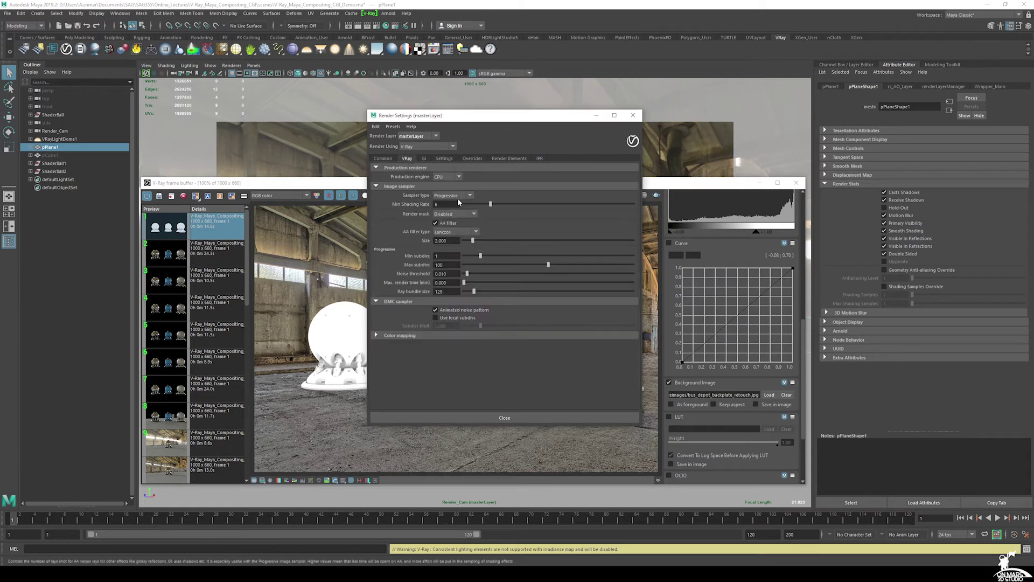
left_click(453, 195)
left_click(450, 200)
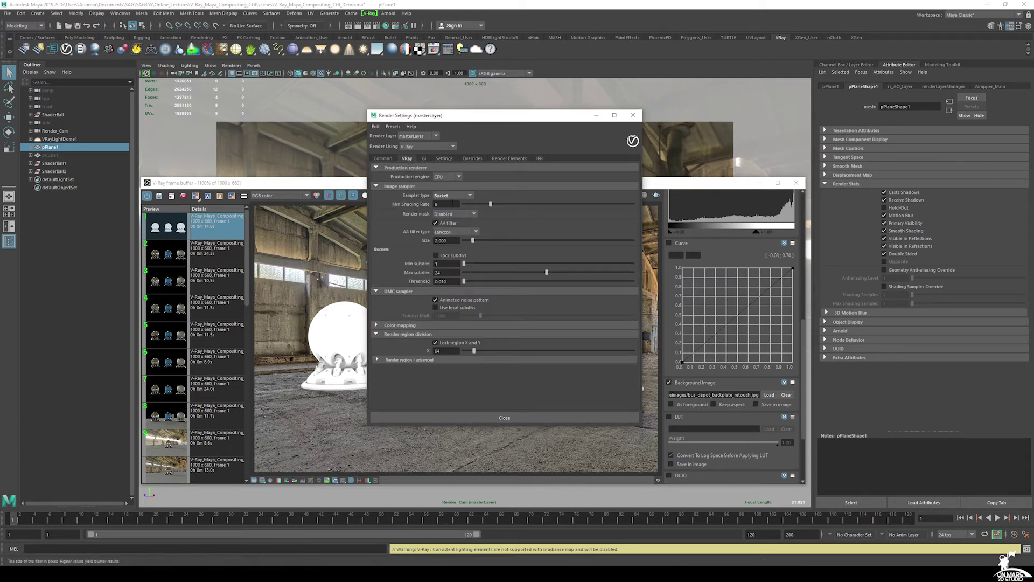
left_click(442, 350)
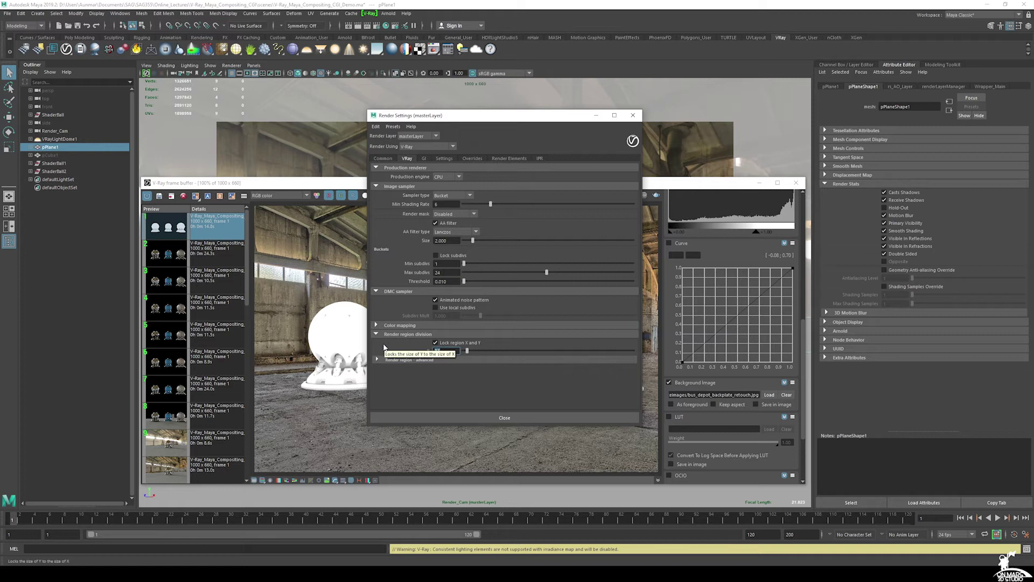
type("24")
key("Return")
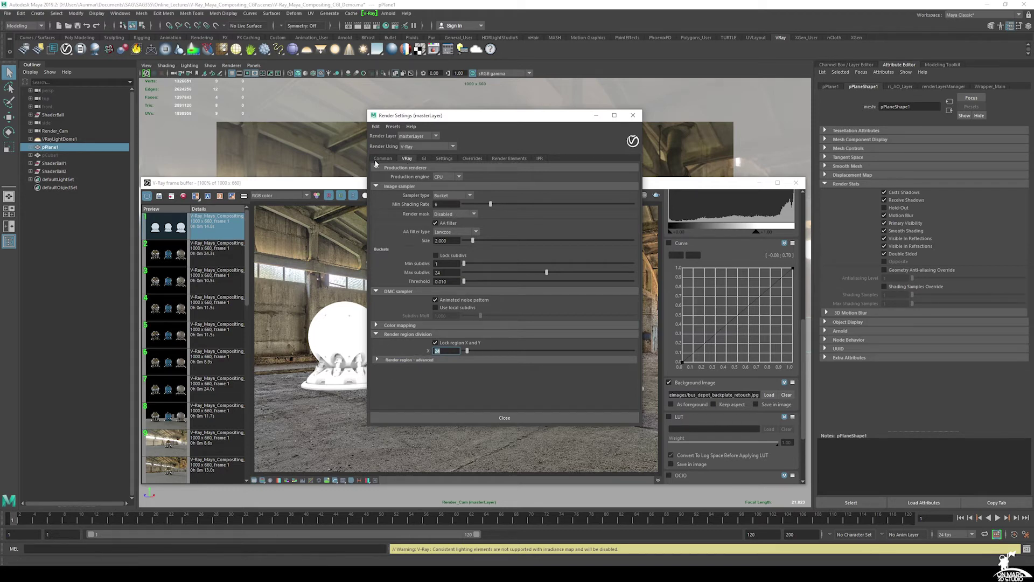
Set the irradiance map preset to High for the primary bounces.
left_click(424, 158)
scroll(411, 224, "up", 3)
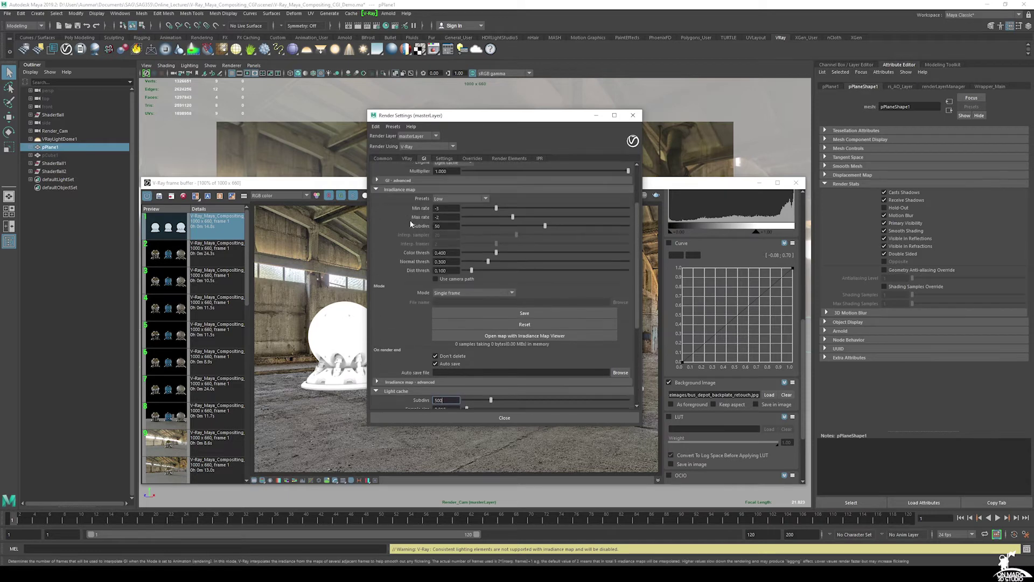
scroll(411, 223, "up", 2)
left_click(453, 247)
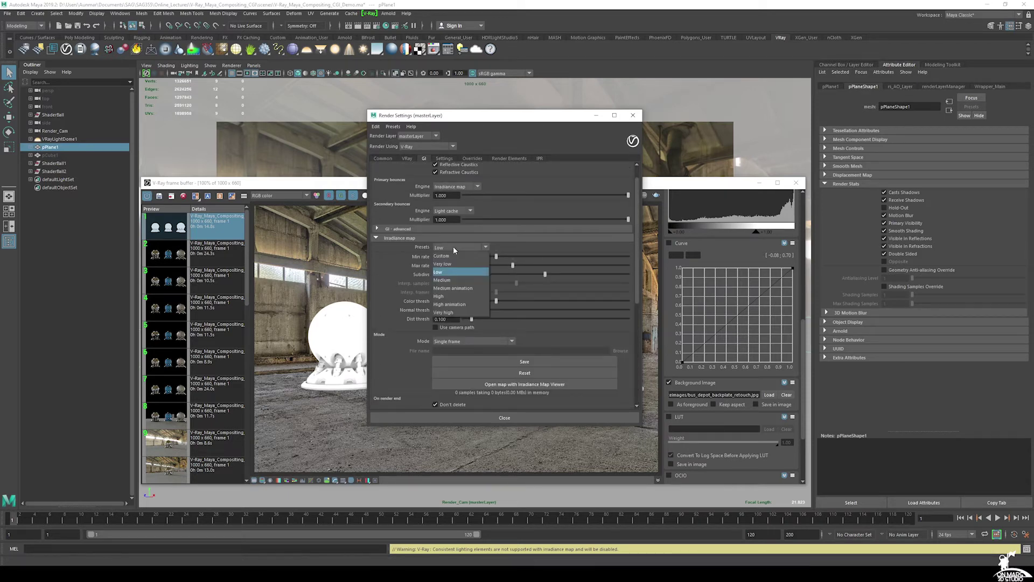
left_click(460, 297)
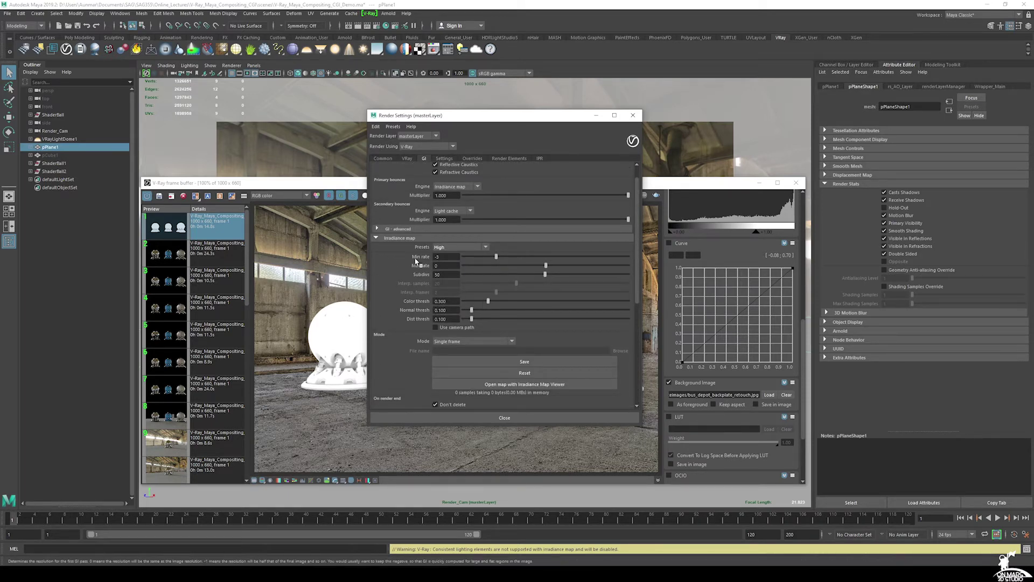
left_click(464, 247)
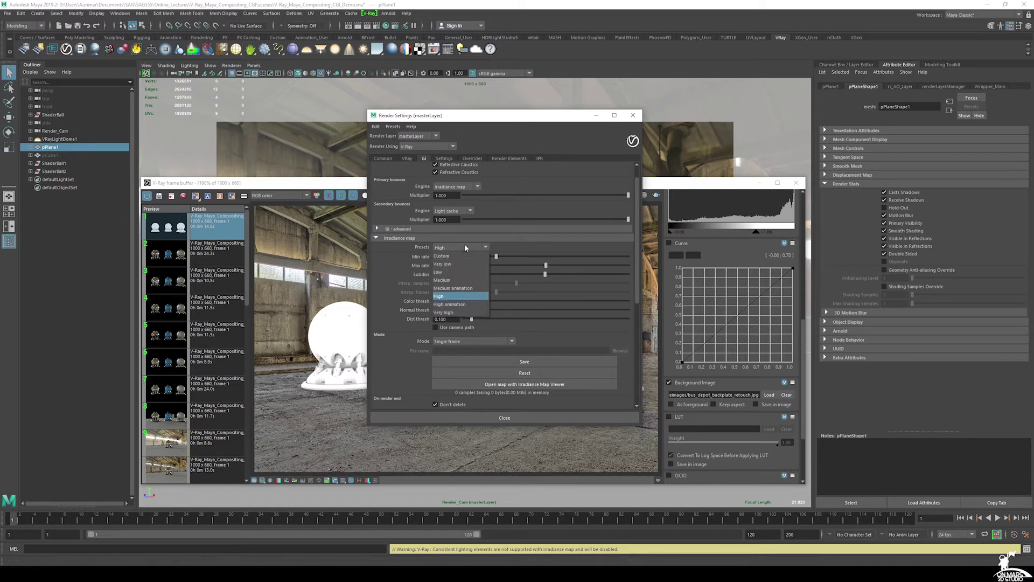
left_click(459, 297)
Set the light cache Subdivs to 1500.
scroll(400, 289, "down", 3)
scroll(399, 289, "down", 1)
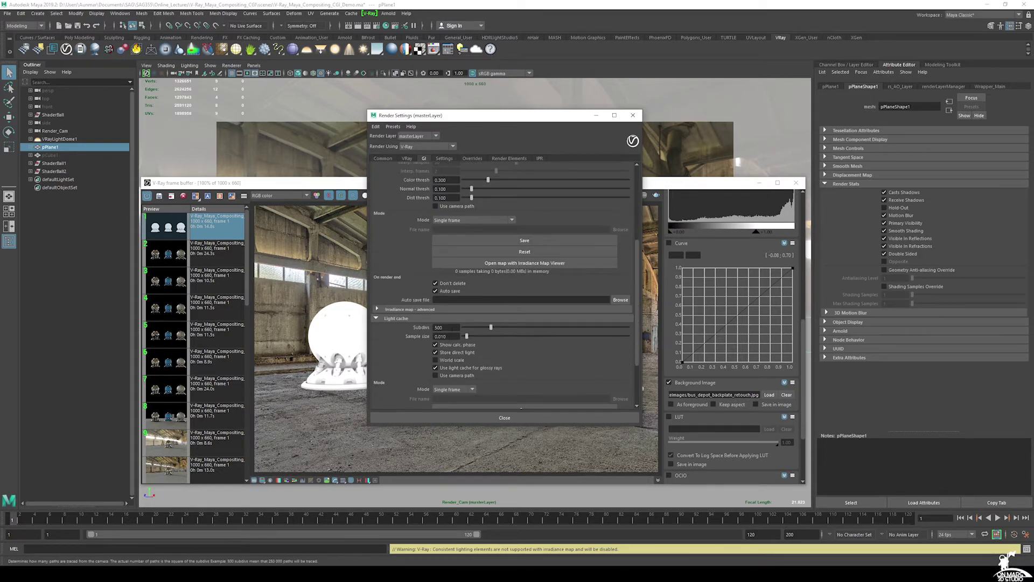
double_click(446, 327)
type("150")
key("Return")
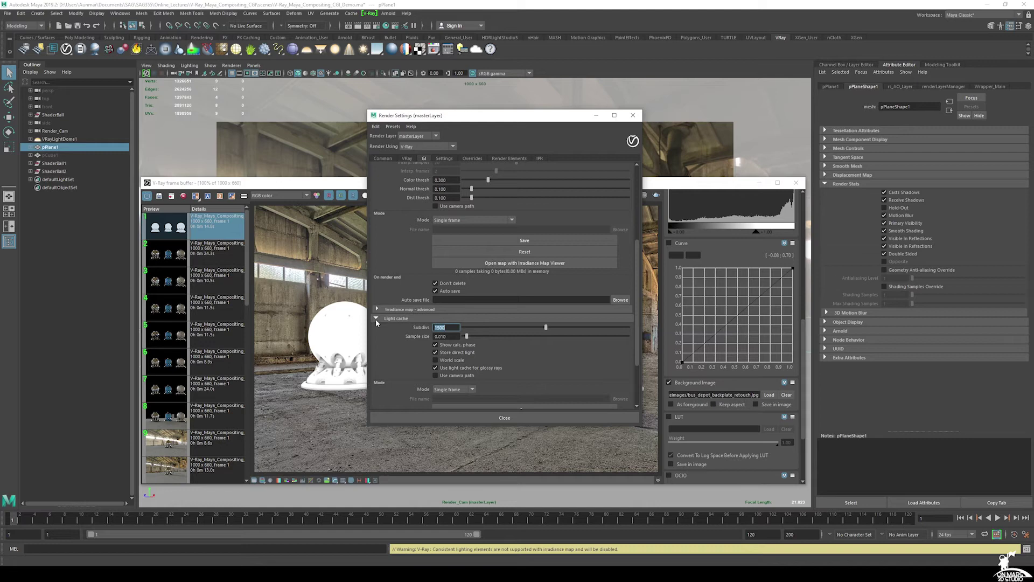
scroll(390, 320, "up", 6)
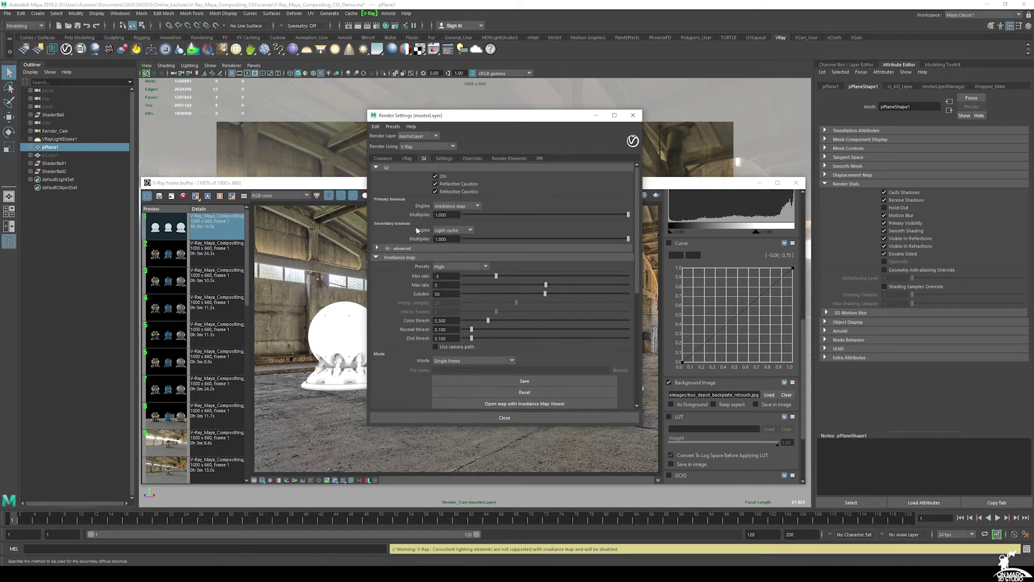
Add a Denoiser render element to the master layer.
left_click(445, 159)
left_click(467, 159)
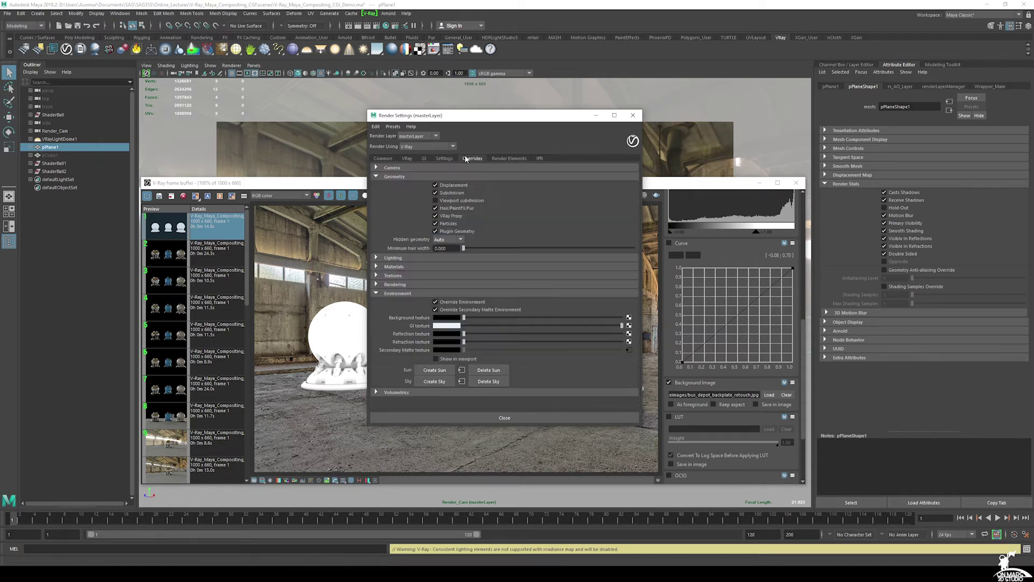
left_click(494, 160)
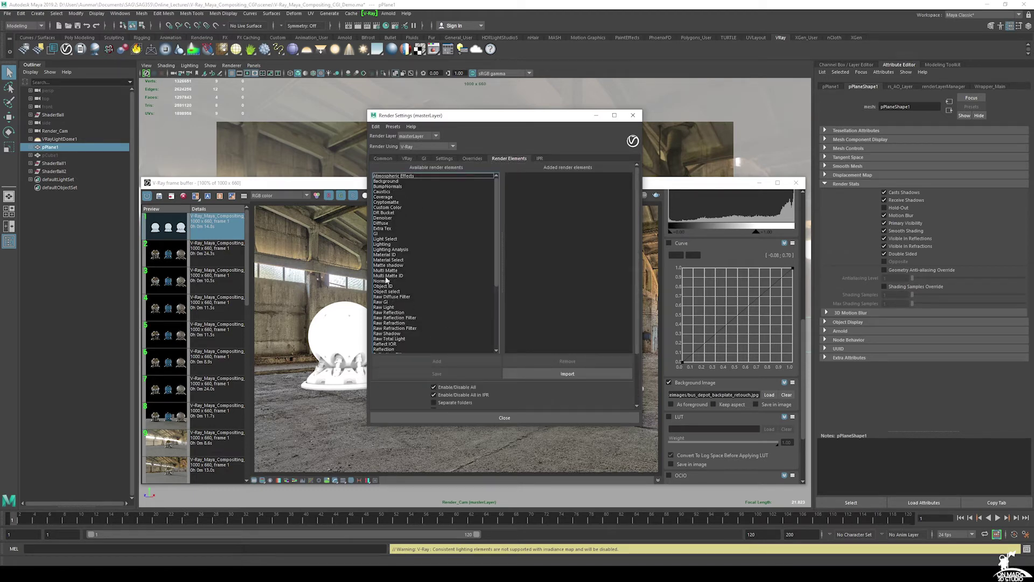
left_click(383, 218)
left_click(437, 361)
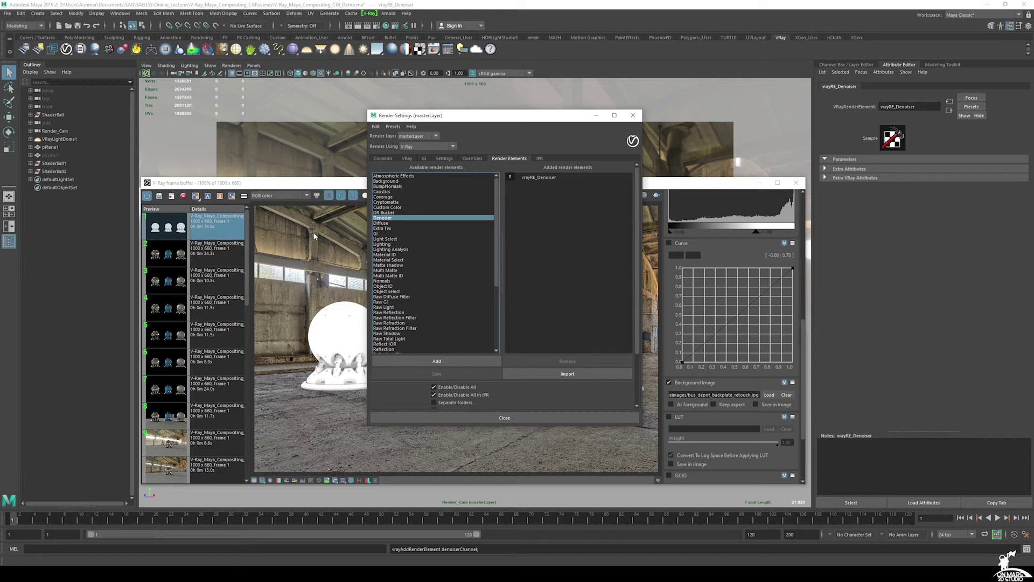
Set the render width to 2000 with the width/height ratio maintained, and shift the frame buffer window aside.
left_click(407, 157)
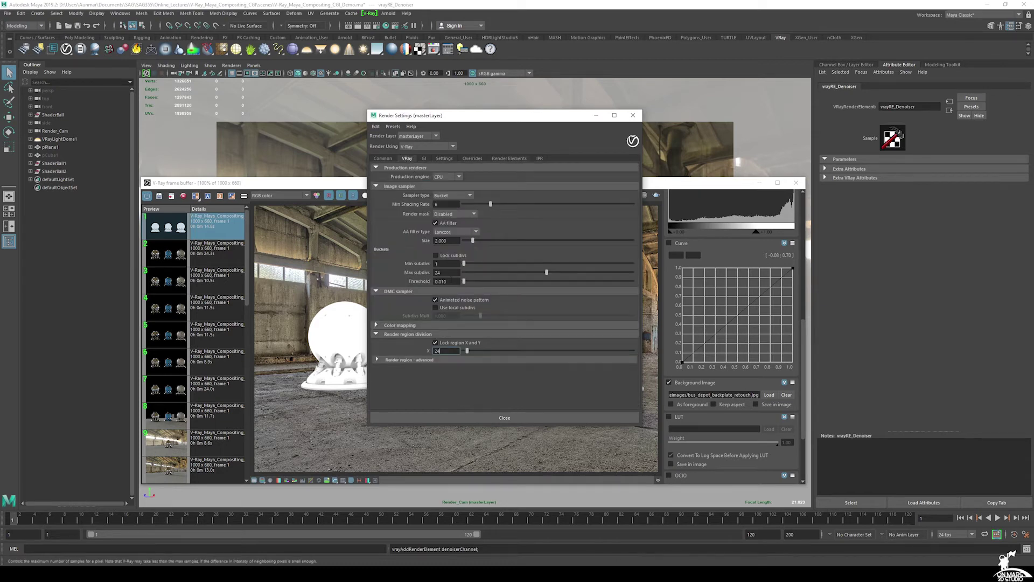
left_click(383, 159)
double_click(454, 383)
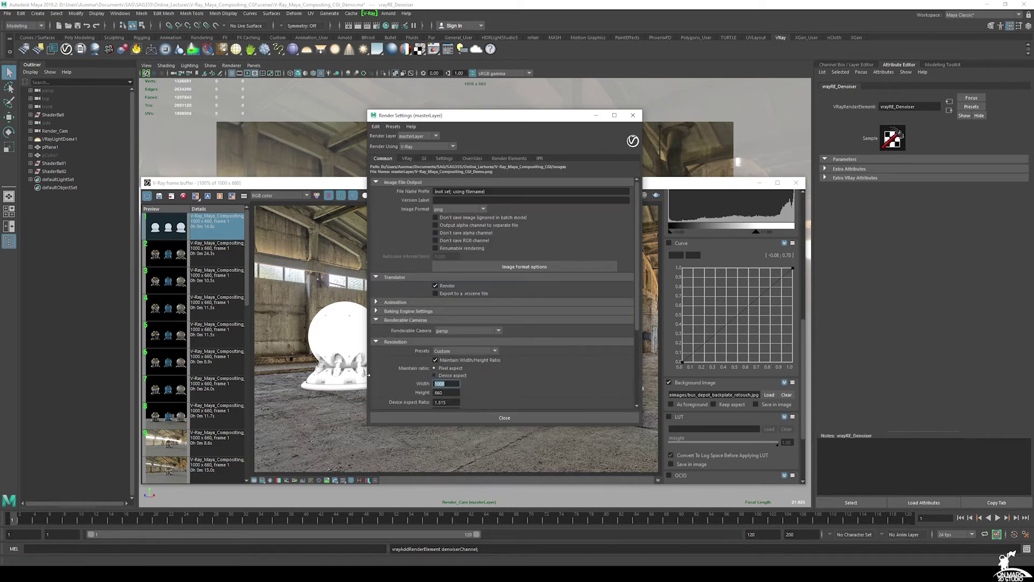
type("2000")
key("Return")
left_click_drag(332, 187, 349, 180)
left_click(429, 248)
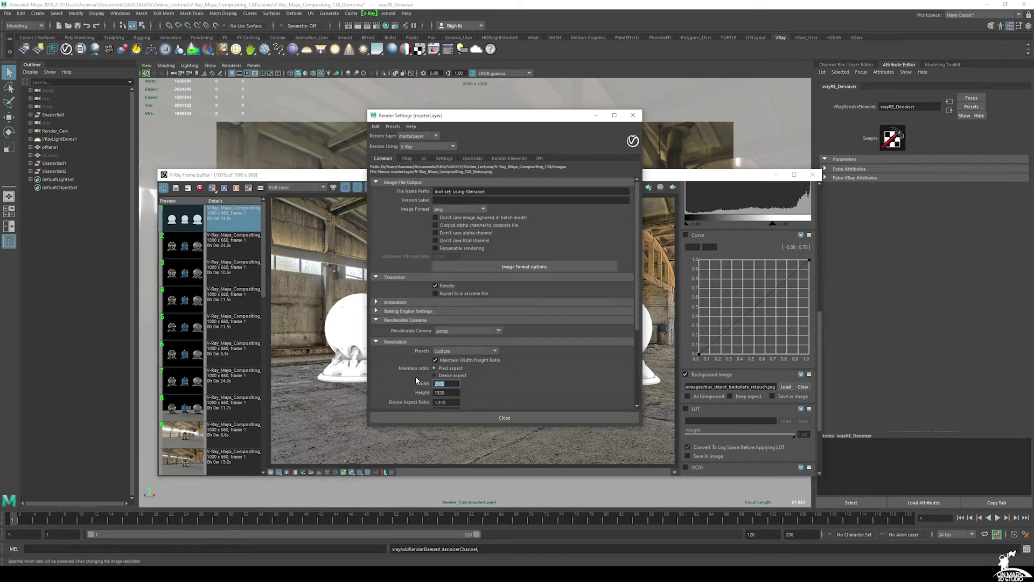
Set the bucket sampler's noise Threshold to 0.02.
left_click(407, 159)
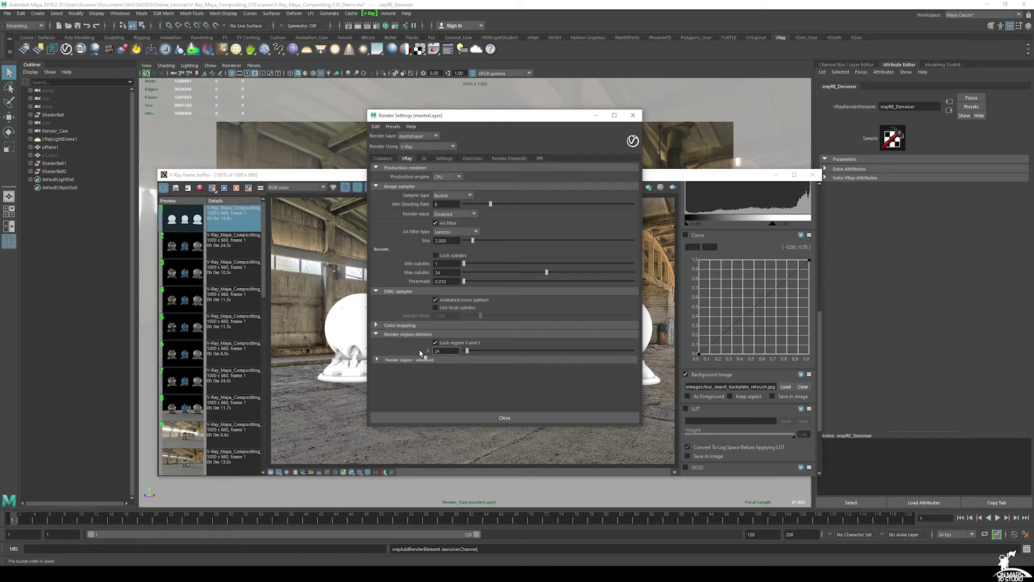
left_click(447, 281)
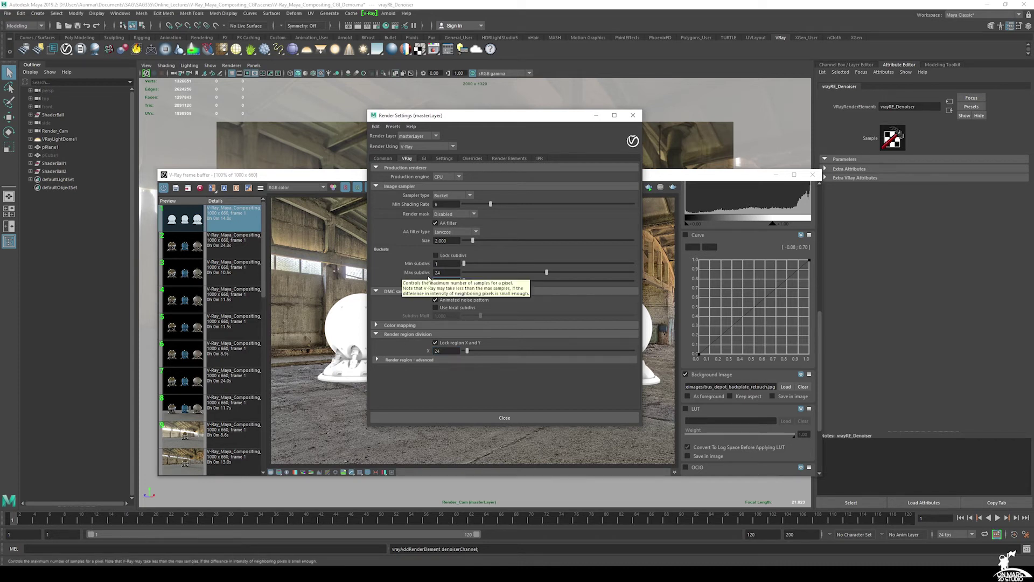
type(".02")
key("Return")
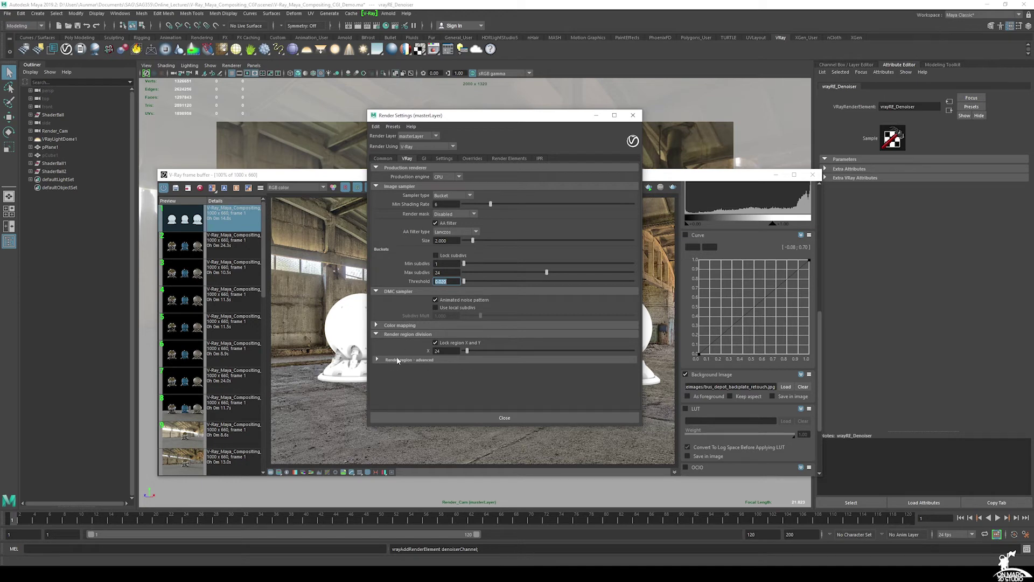
Review the master layer's global illumination, system, override, render element and resolution settings.
left_click(424, 159)
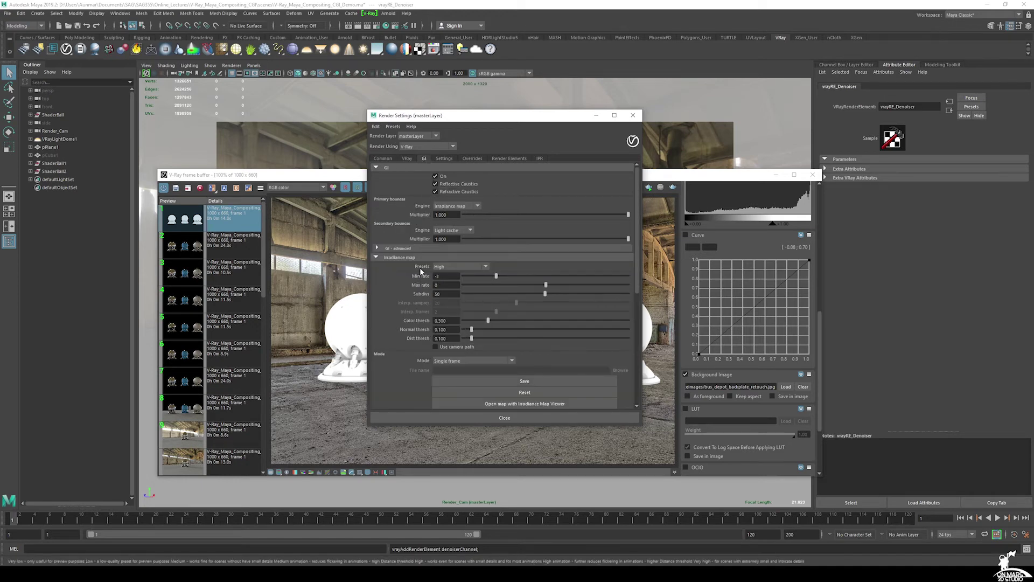
left_click(445, 158)
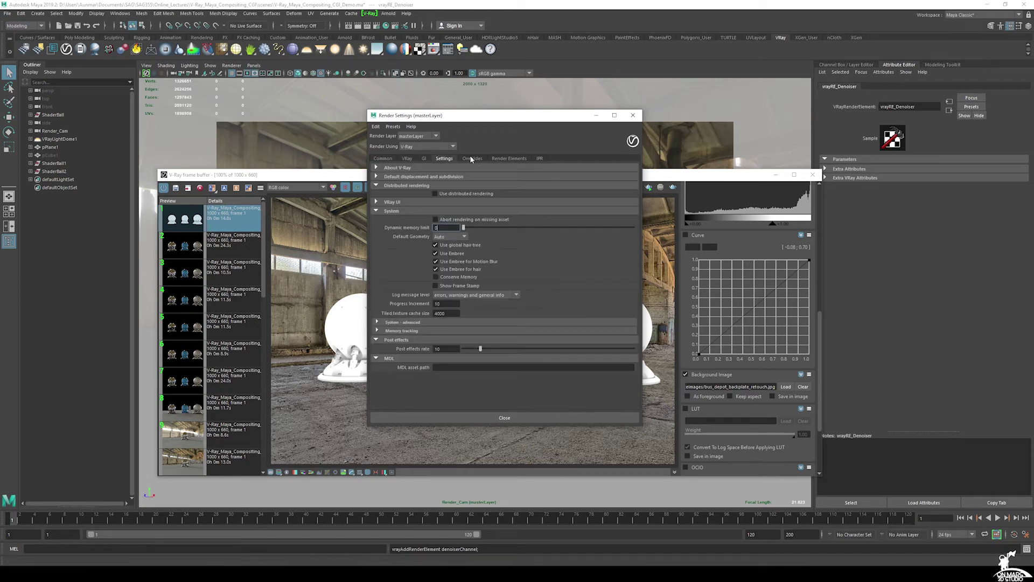
left_click(472, 159)
left_click(507, 159)
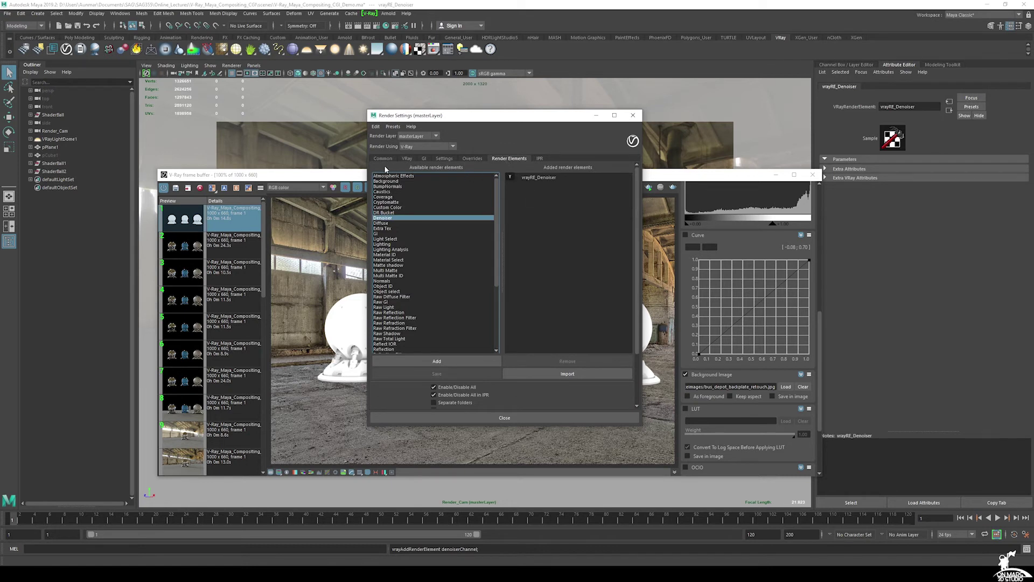
left_click(383, 158)
scroll(460, 289, "down", 3)
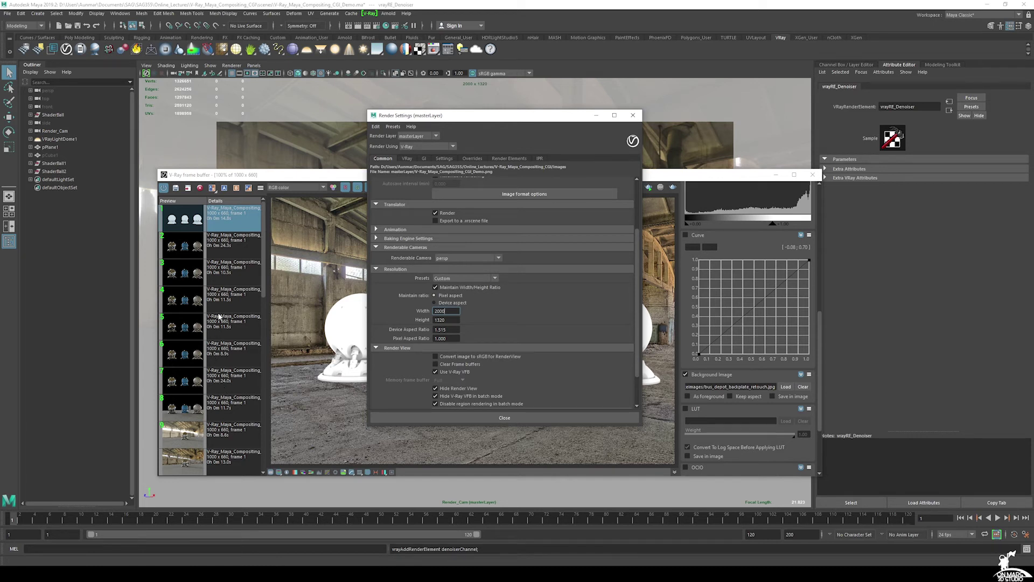
Compare the 2200 x 1459 beauty and ambient occlusion renders from the history, then inspect the beauty shader balls at 100%.
scroll(219, 317, "down", 3)
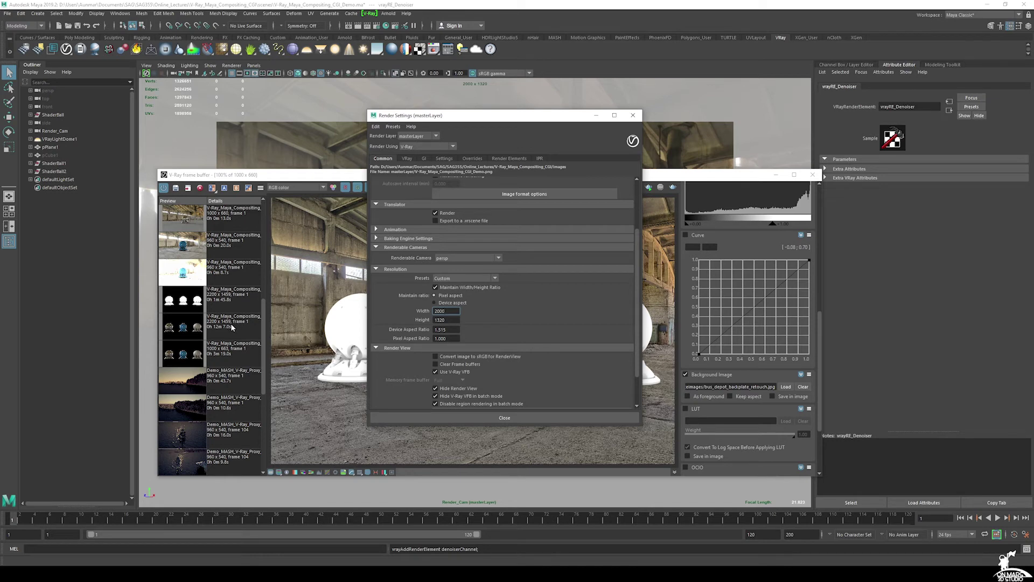
left_click(221, 329)
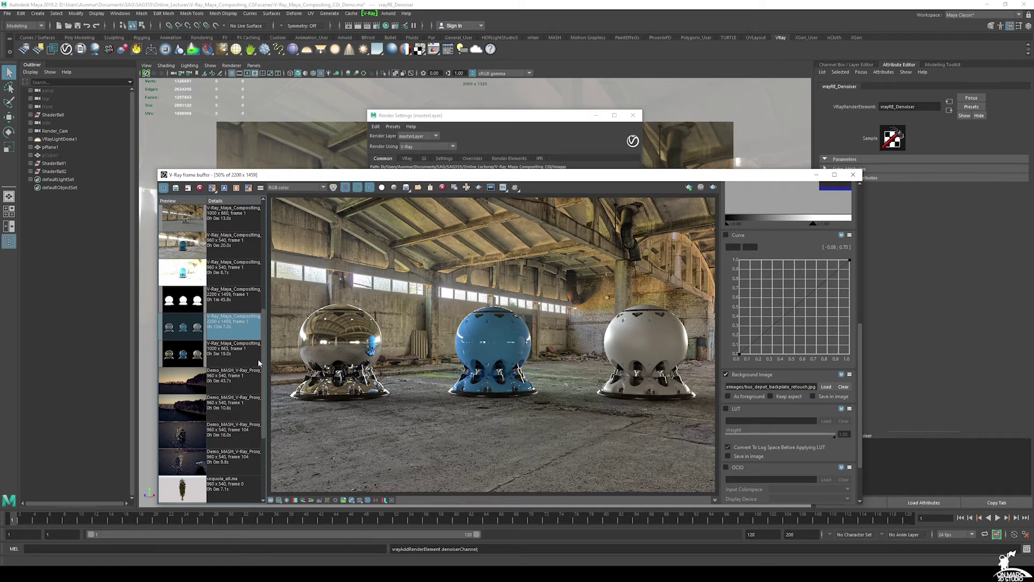
left_click(231, 299)
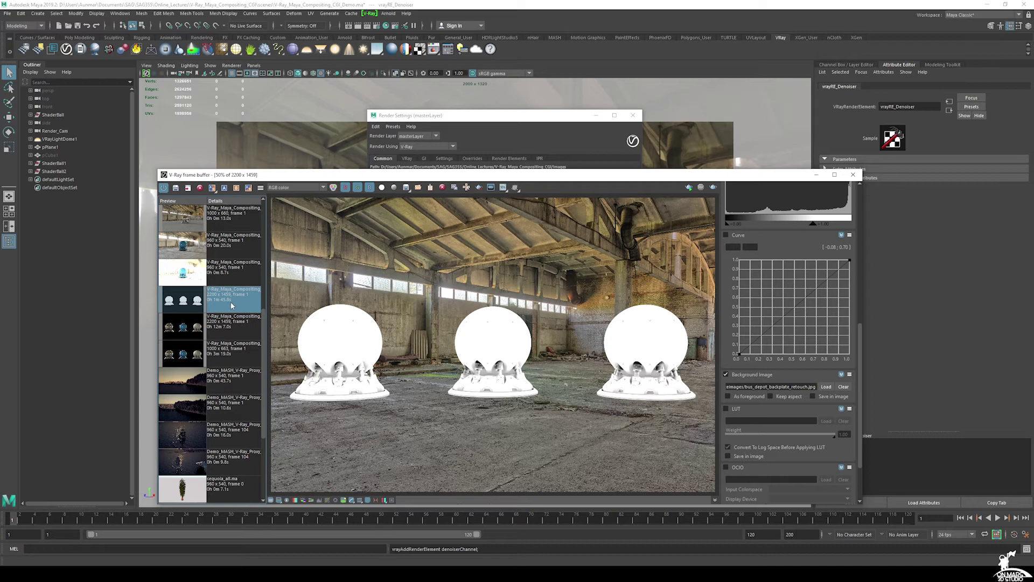
left_click(235, 326)
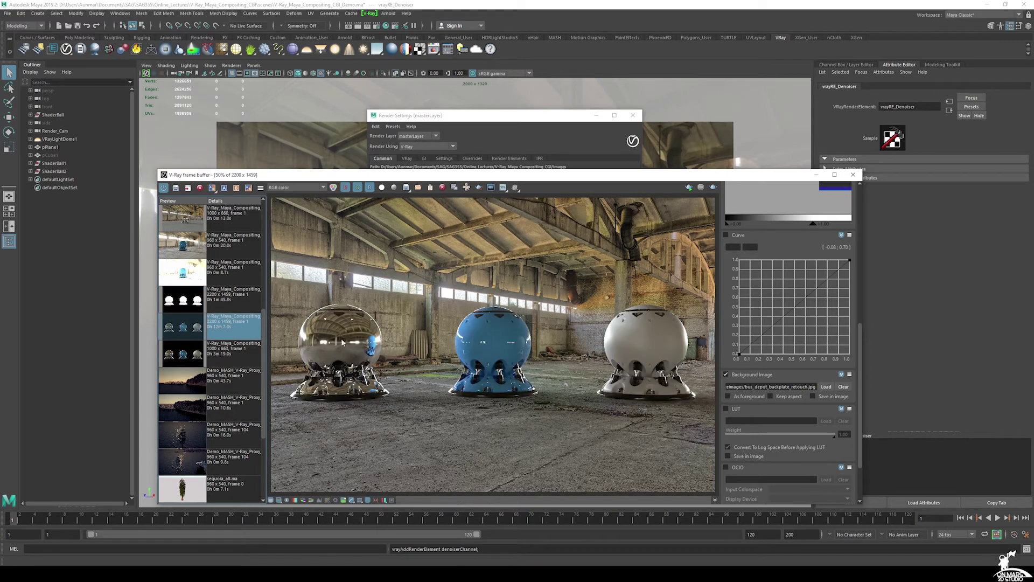
double_click(324, 350)
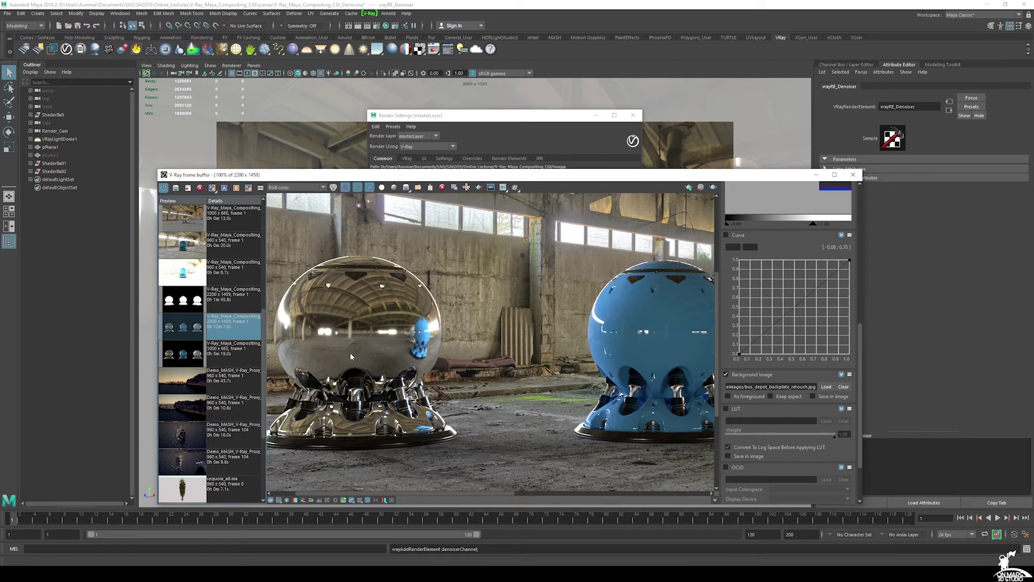
middle_click_drag(566, 364, 477, 364)
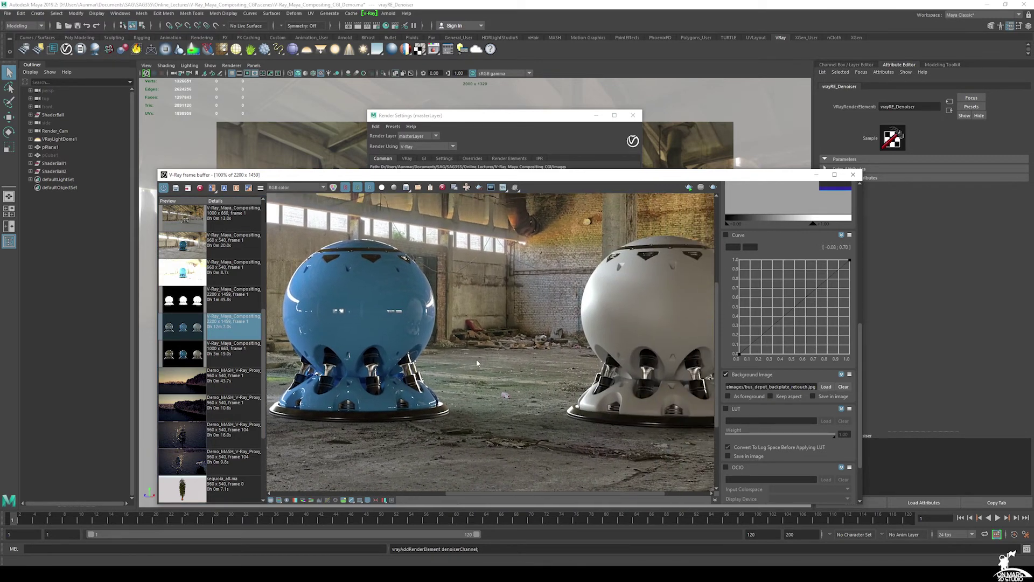
Open the save dialog for the loaded beauty render, cancel it, and bring Render Settings back to the front.
left_click(406, 187)
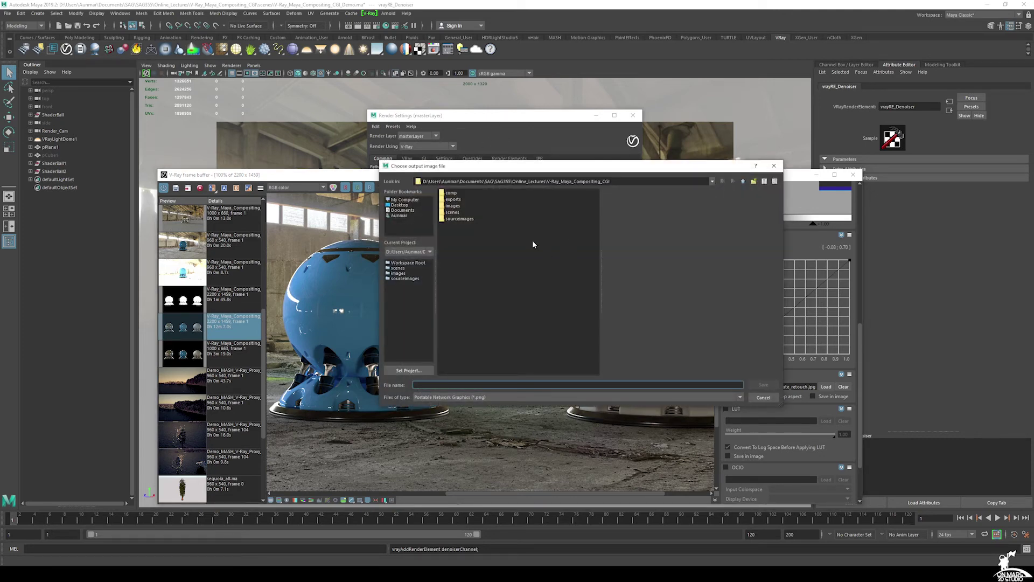
left_click(764, 397)
left_click_drag(521, 124, 519, 99)
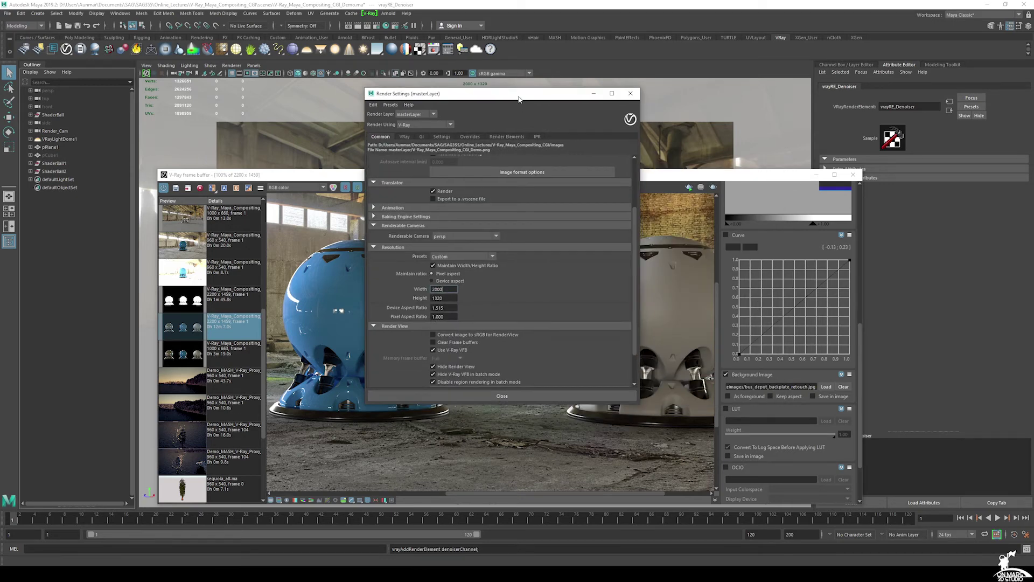
left_click(441, 137)
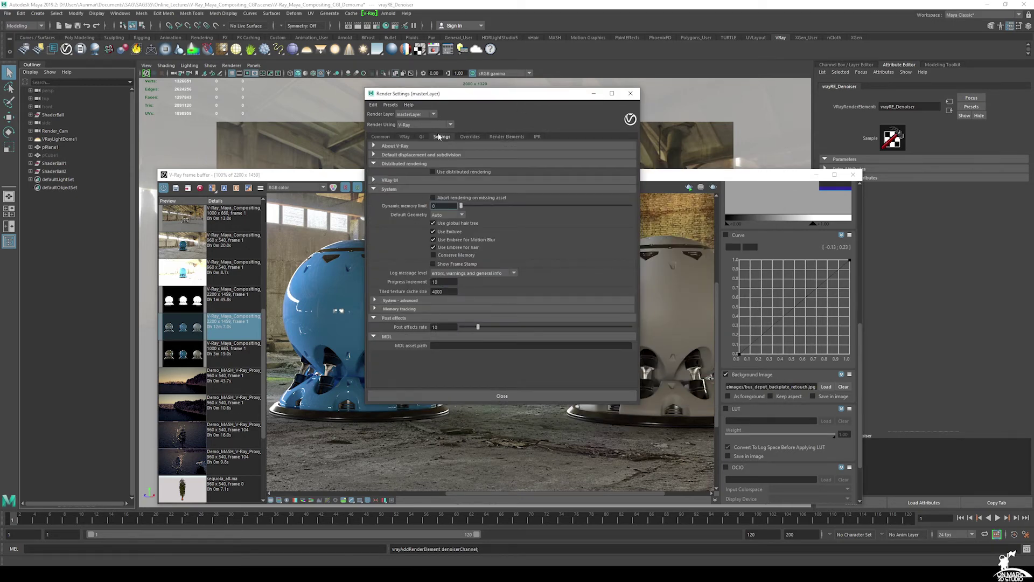
left_click(380, 137)
Save the loaded beauty render from the V-Ray frame buffer as a PNG named beauty_render in the project's comp folder.
left_click(701, 313)
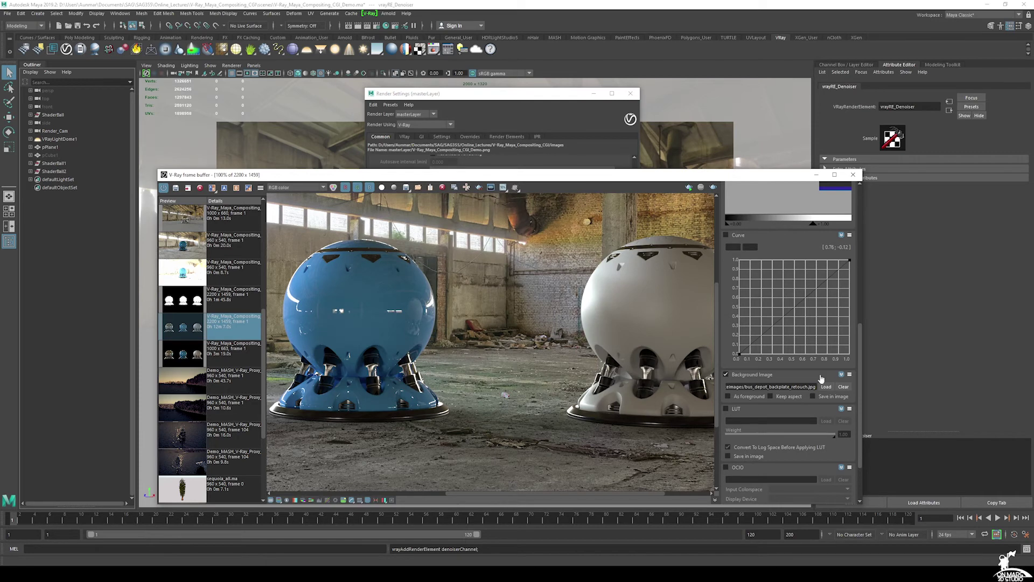
left_click(406, 188)
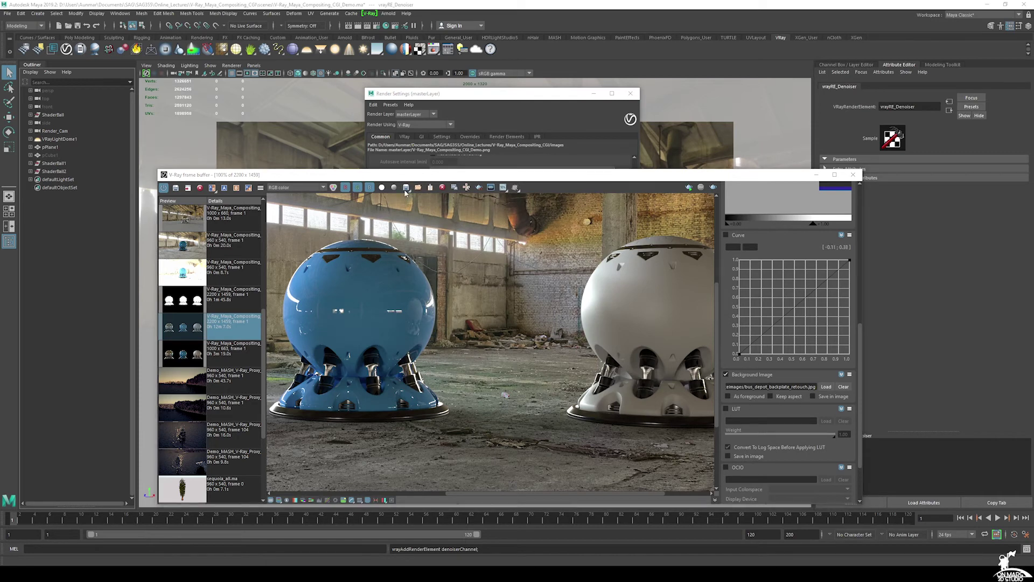
double_click(453, 206)
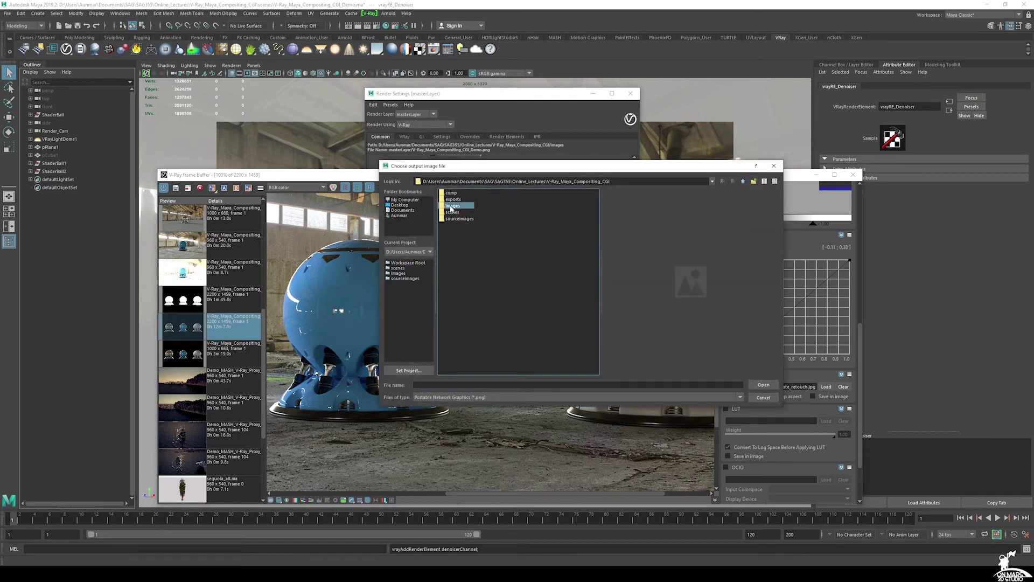
left_click(448, 383)
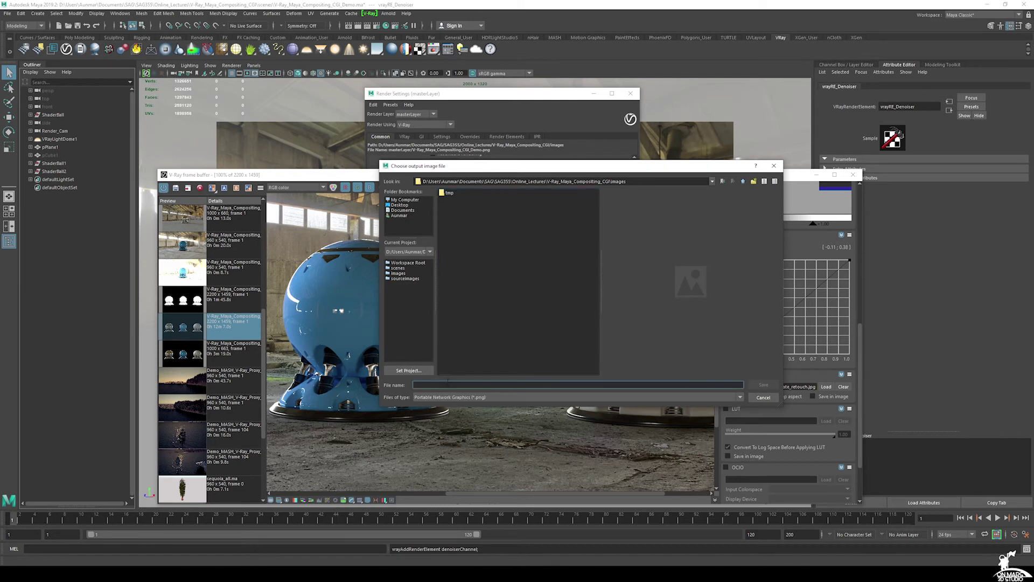
type("beauty_render")
left_click(740, 183)
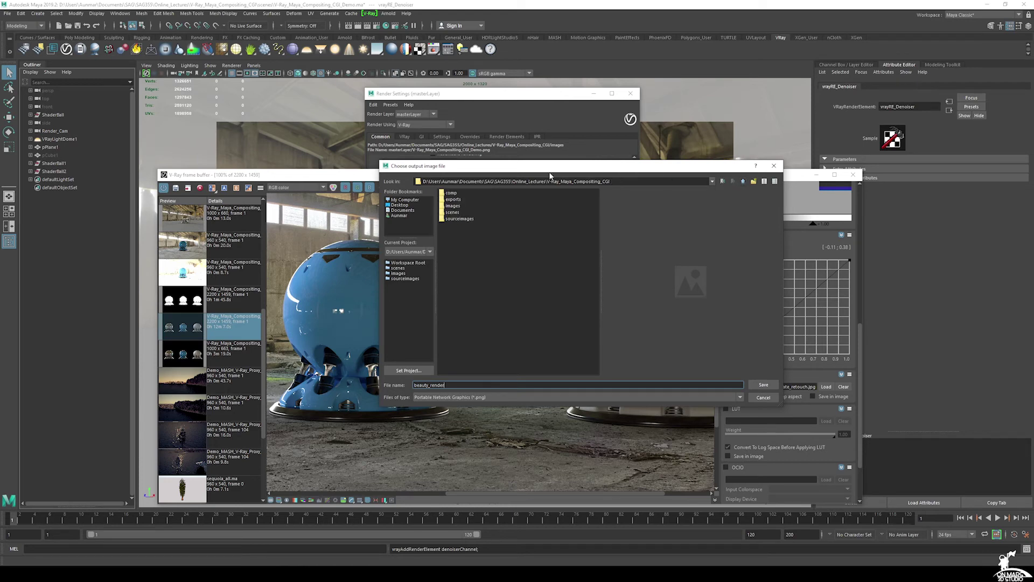
left_click(764, 386)
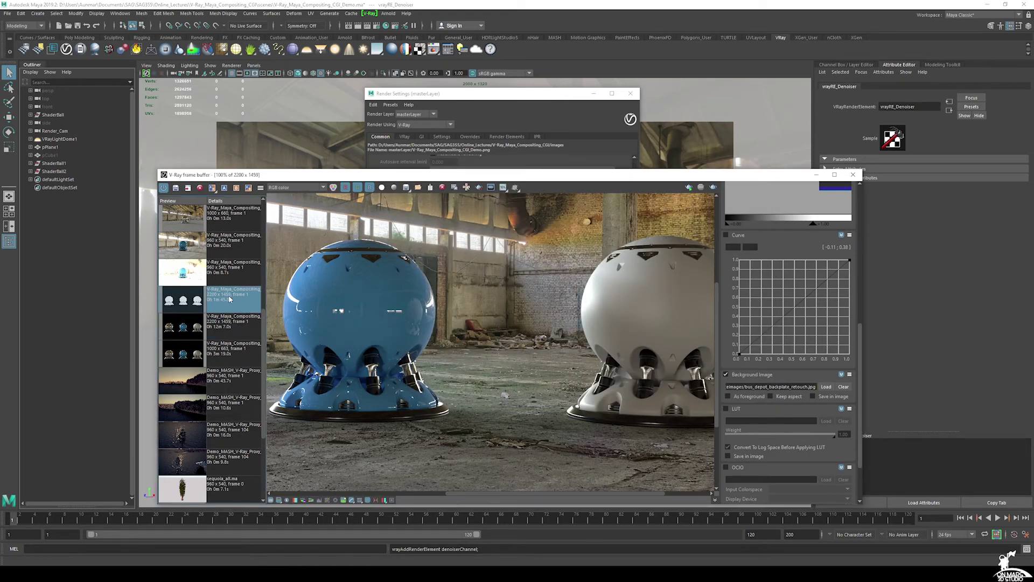
Load the 2200 x 1459 ambient occlusion render from the history and save it as a PNG named ao_render in the comp folder.
double_click(213, 307)
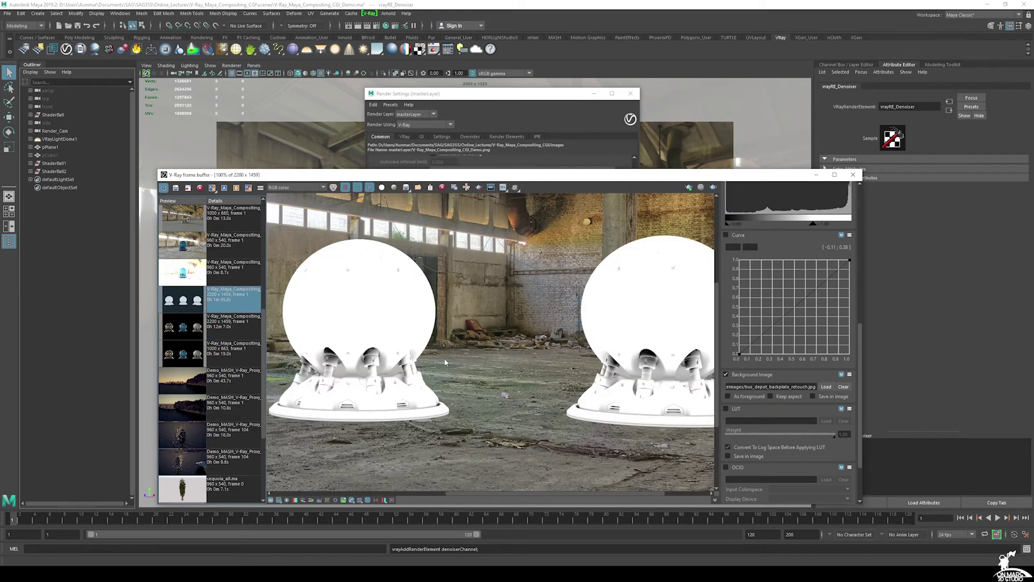
left_click(406, 187)
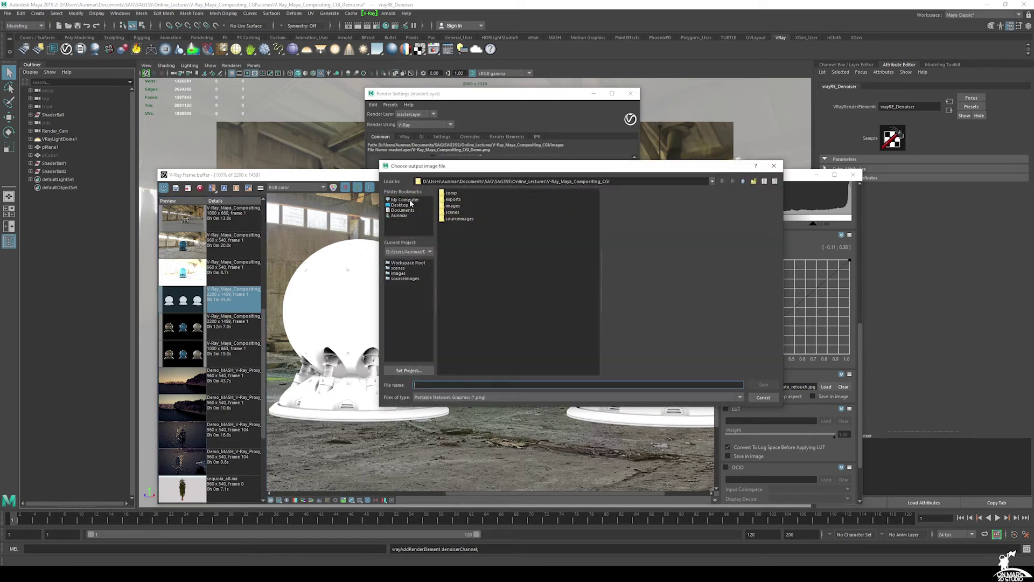
double_click(453, 193)
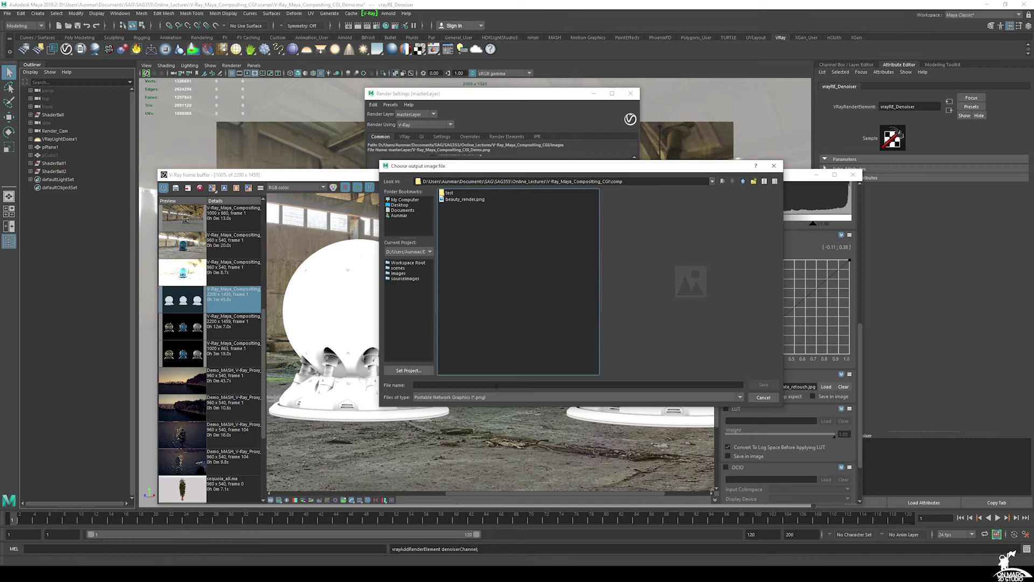
left_click(577, 384)
type("ao_render")
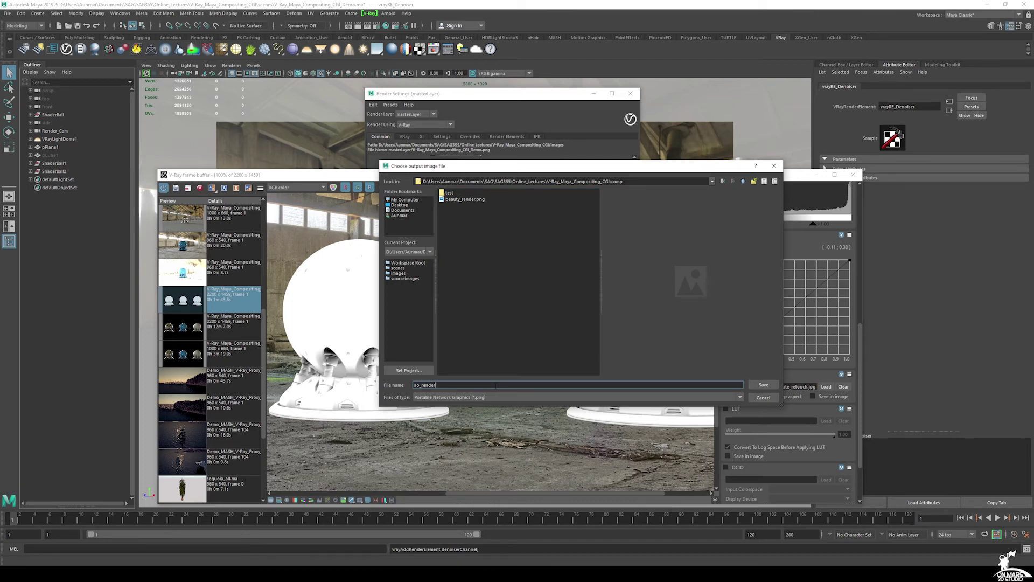
key("Return")
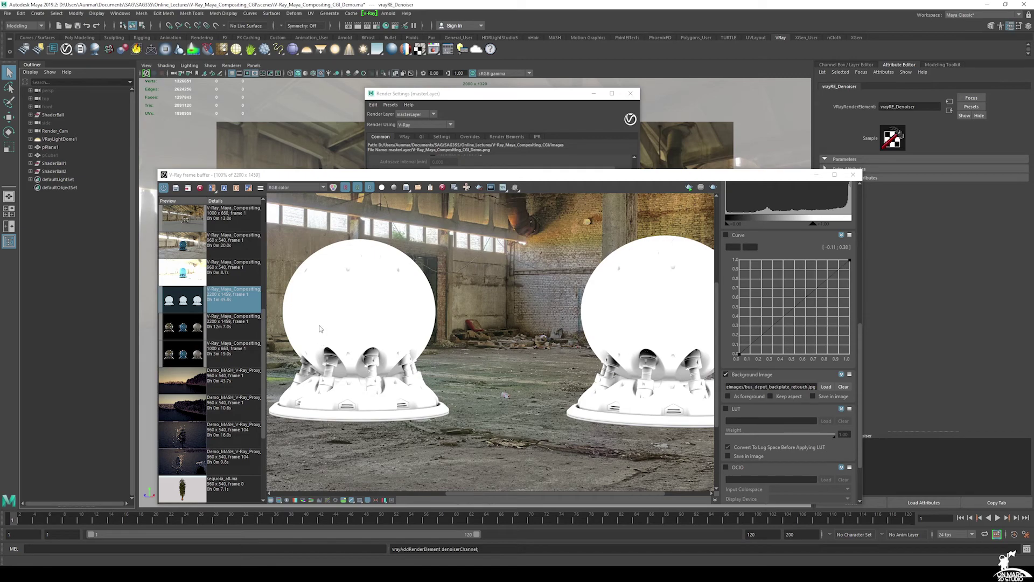
Open the project's comp folder in File Explorer and bring it up in front of Photoshop.
mouse_move(234, 560)
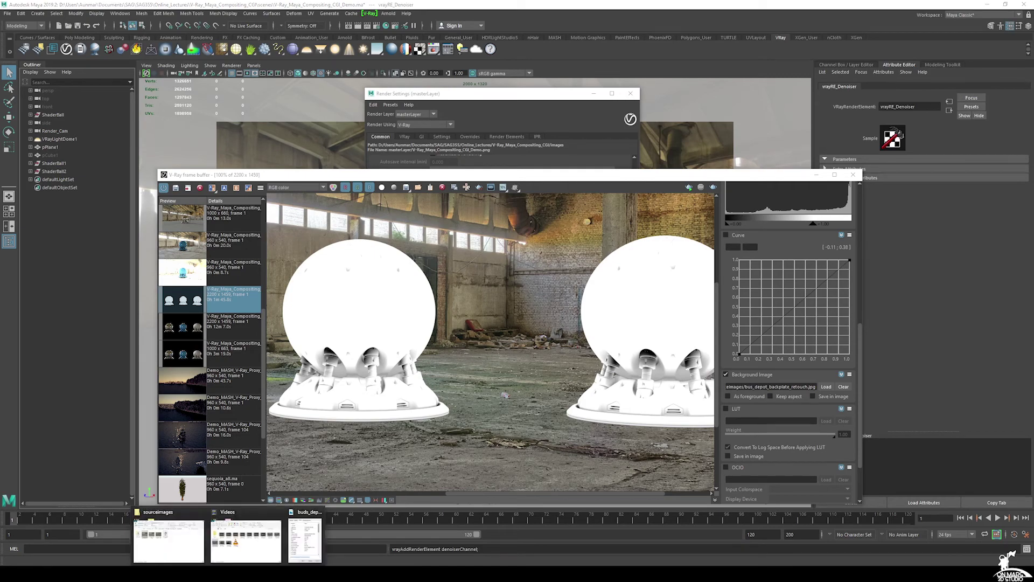
left_click(173, 530)
left_click(174, 530)
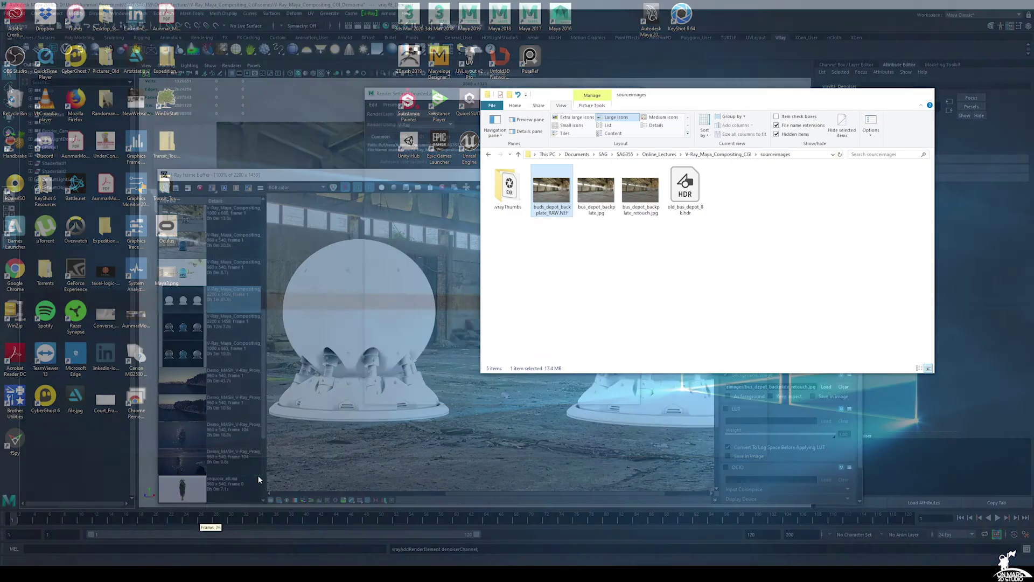
left_click(725, 155)
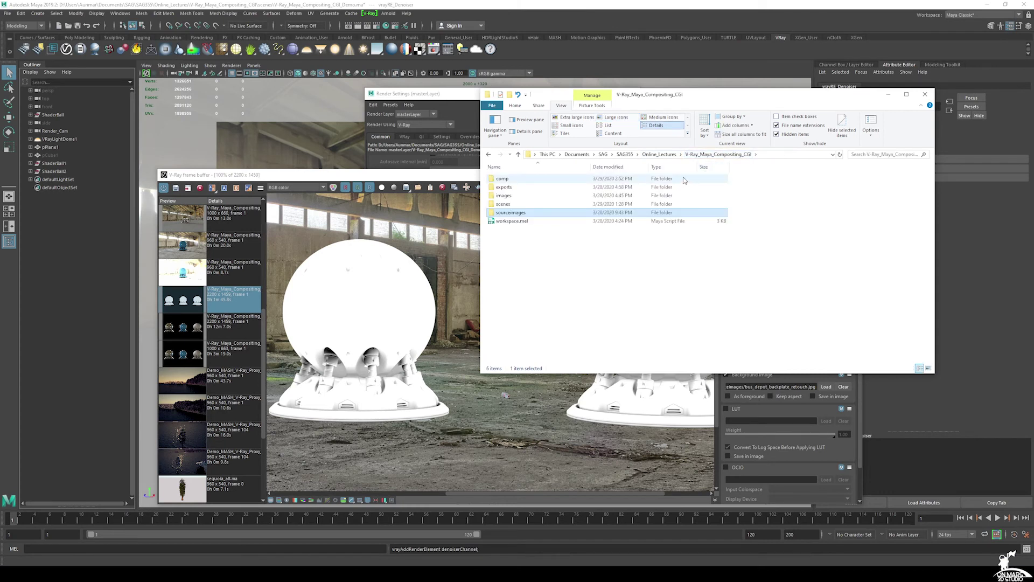
double_click(502, 179)
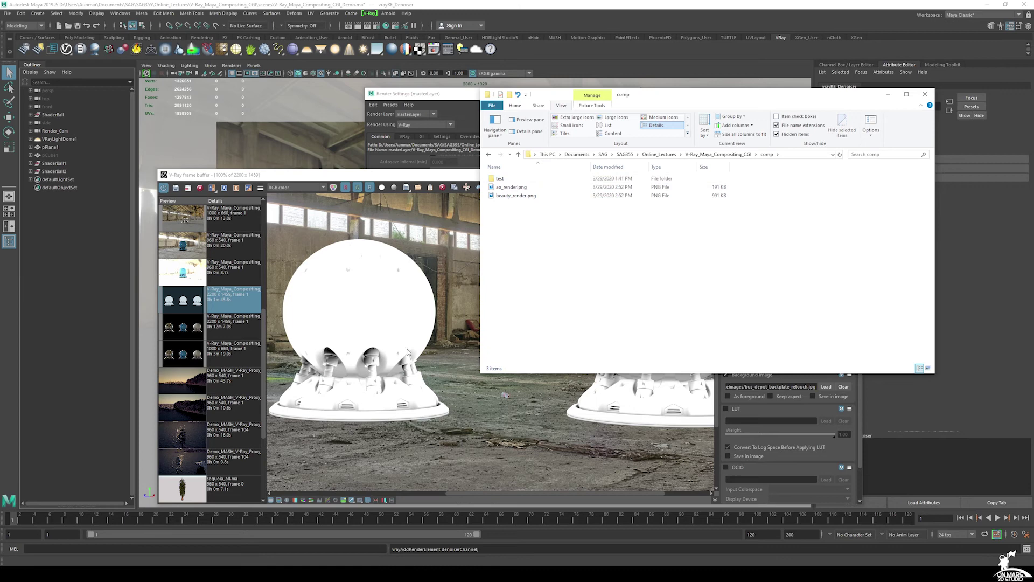
key("alt+Tab")
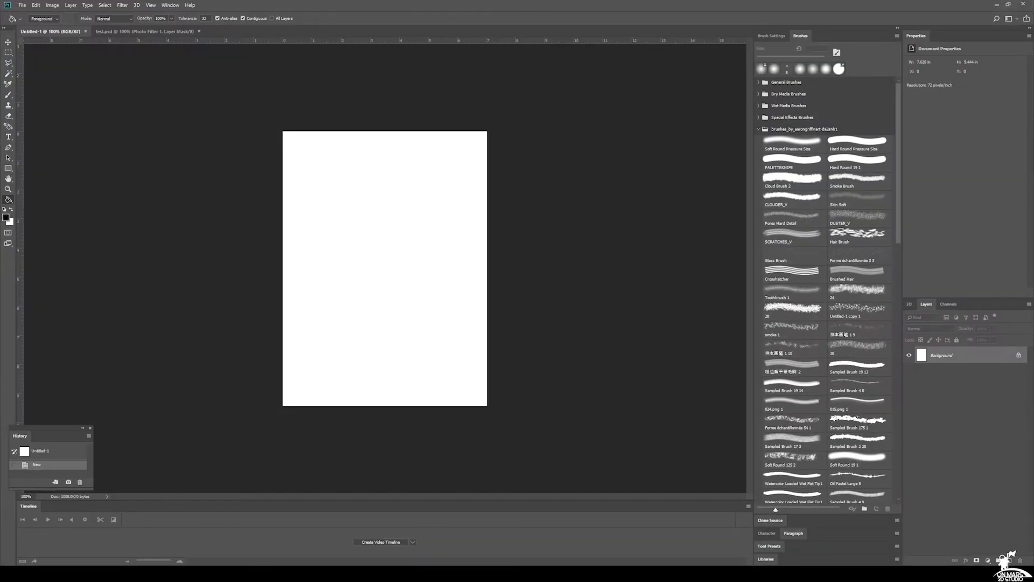
mouse_move(228, 574)
key("alt+Tab")
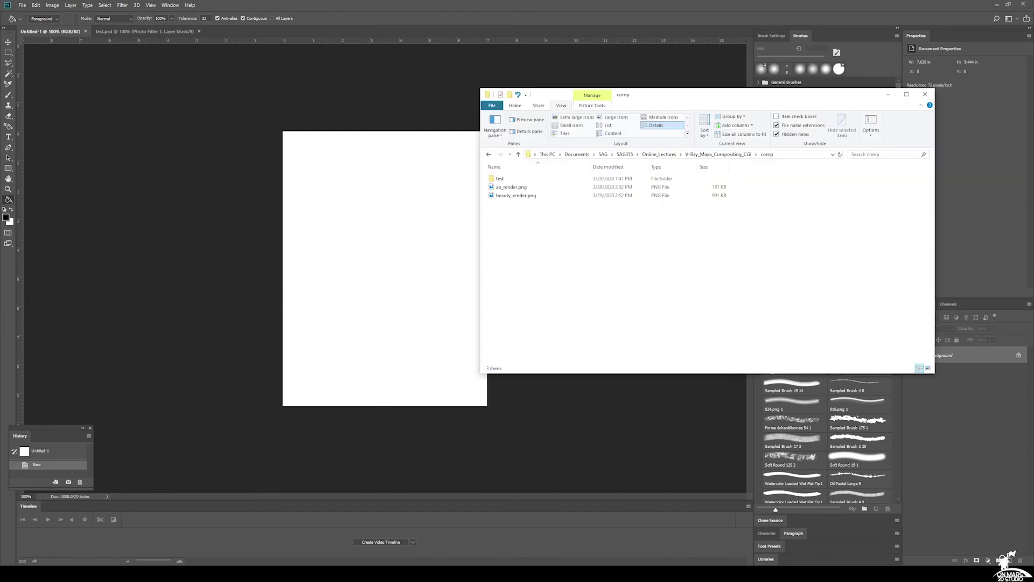
left_click(500, 196)
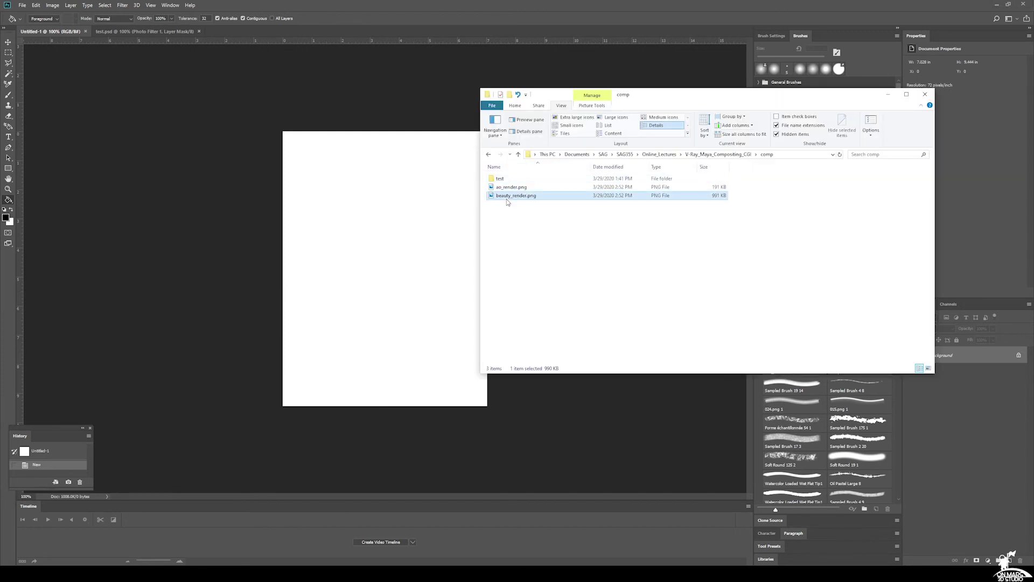
left_click_drag(500, 196, 347, 32)
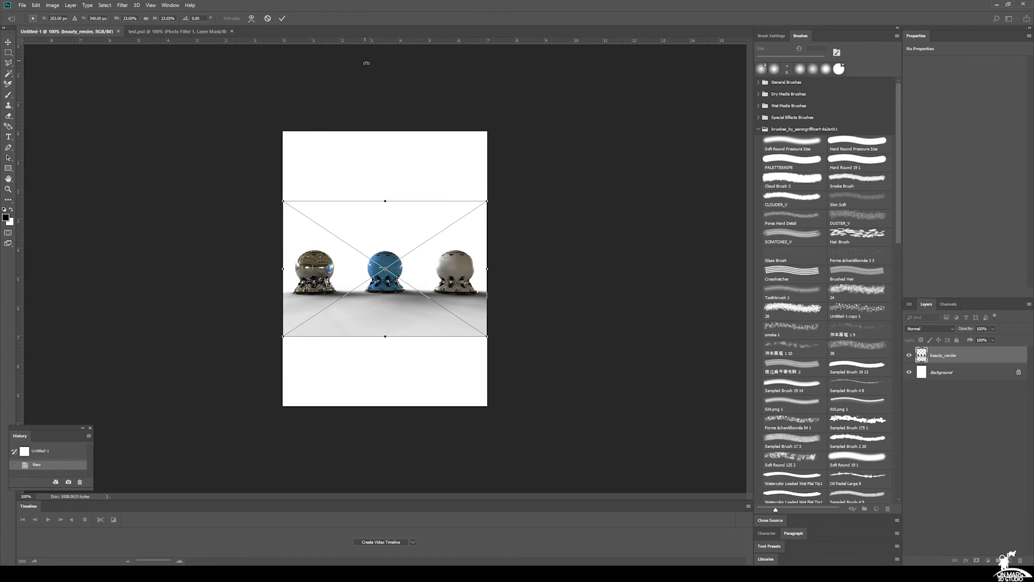
key("Escape")
Open beauty_render.png from the comp folder as its own Photoshop document.
left_click(228, 574)
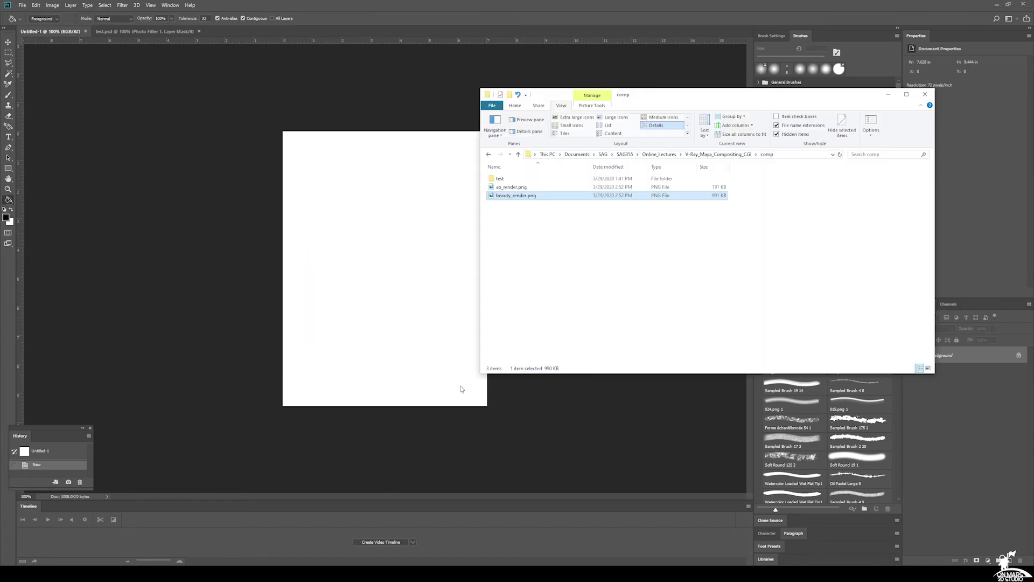
right_click(228, 574)
left_click_drag(674, 95, 490, 51)
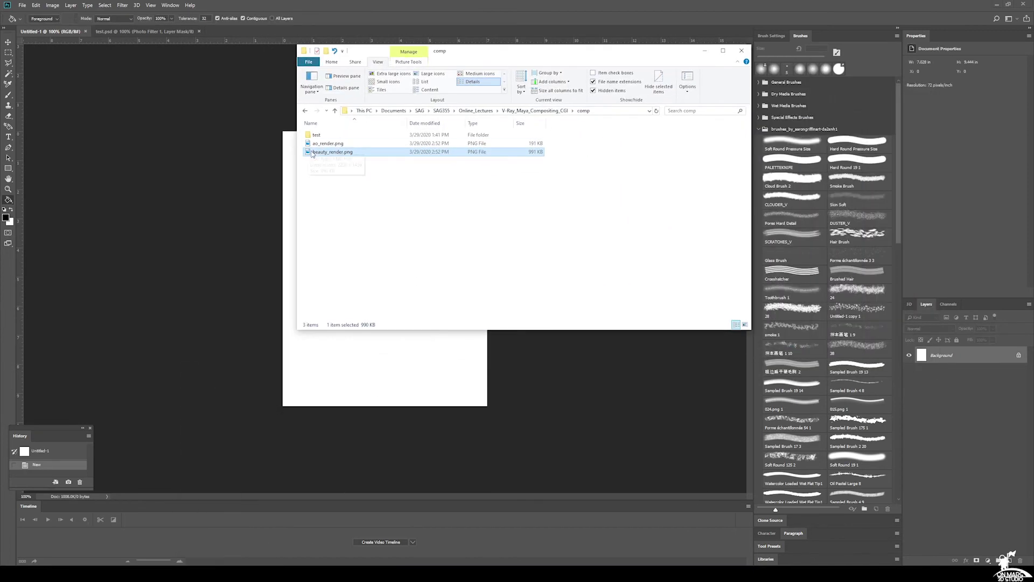
left_click_drag(333, 151, 221, 30)
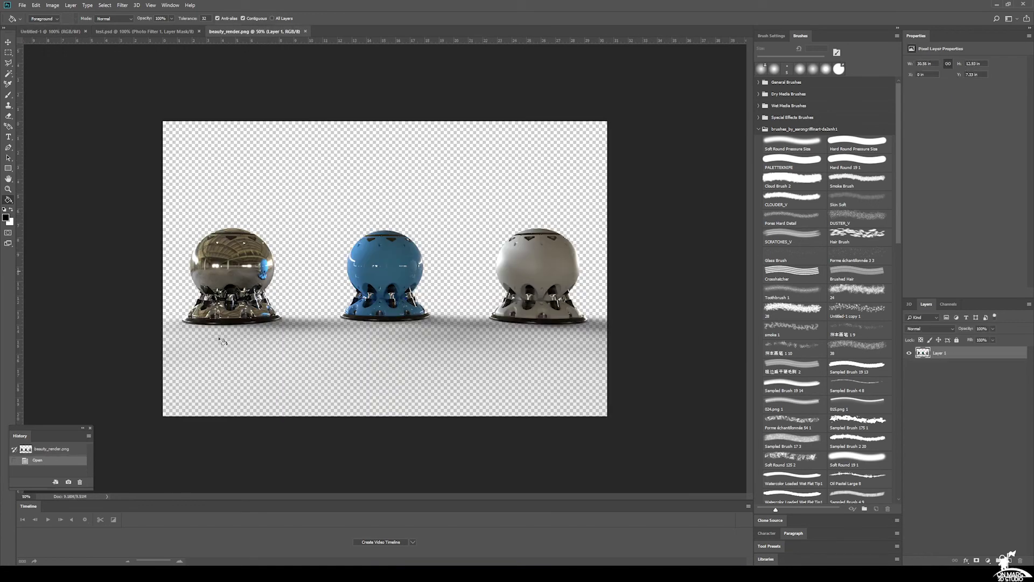
Place ao_render.png from the comp folder at full size as a layer above the beauty render.
key("alt+Tab")
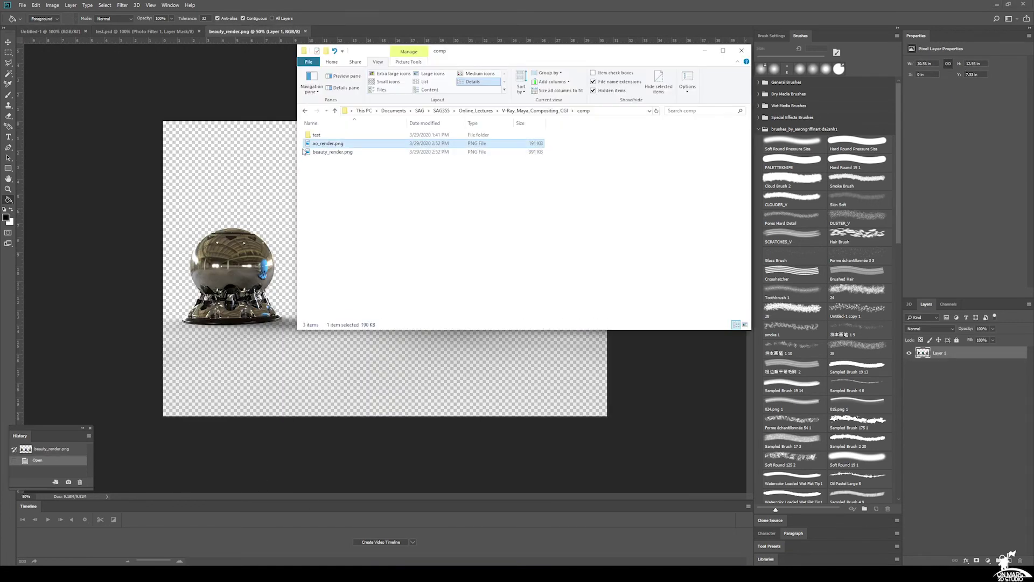
left_click_drag(324, 143, 204, 222)
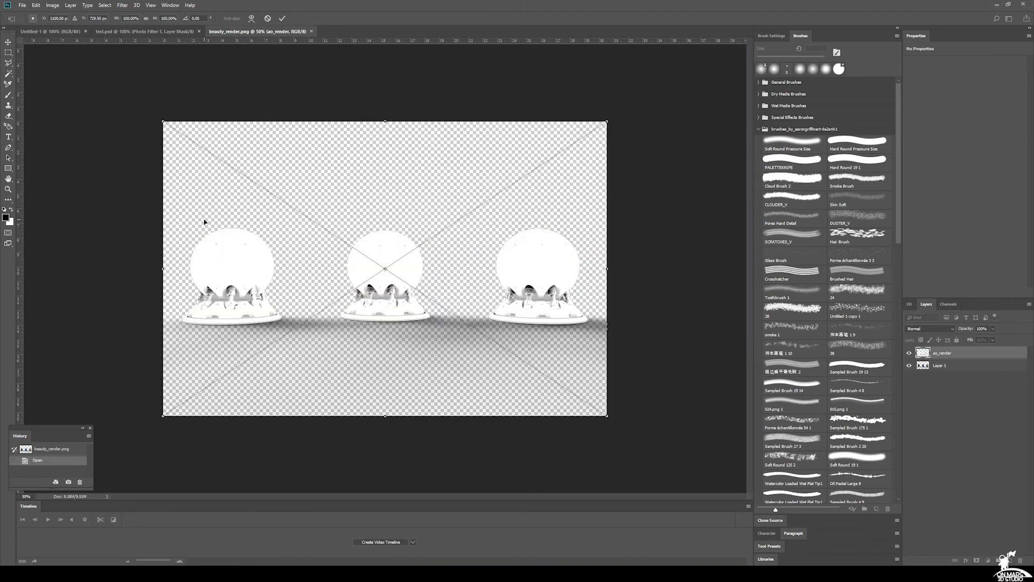
key("Return")
key("g")
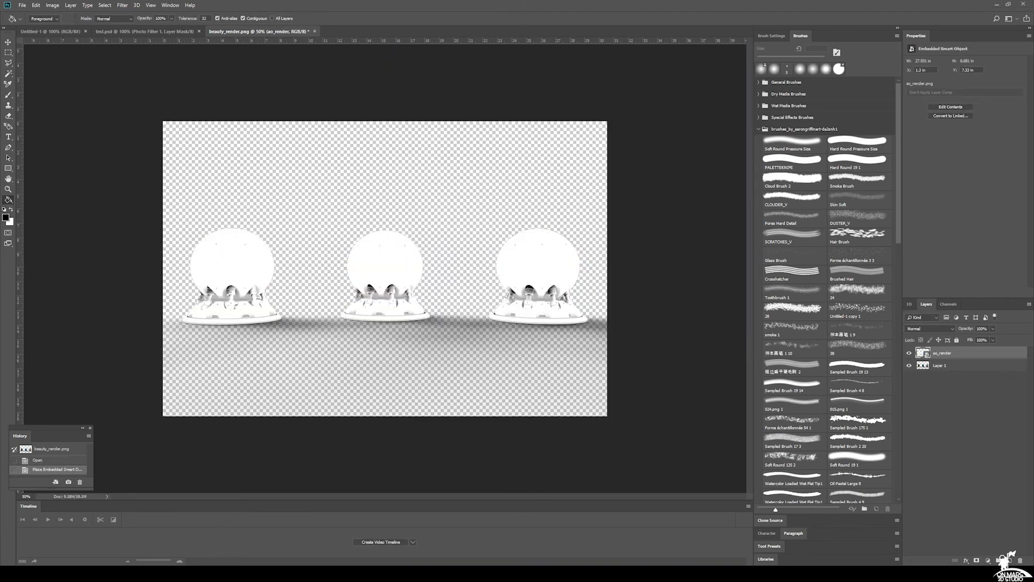
Place bus_depot_backplate_retouch.jpg from the sourceimages folder into the document and move its layer beneath both render layers.
key("alt+Tab")
left_click(554, 113)
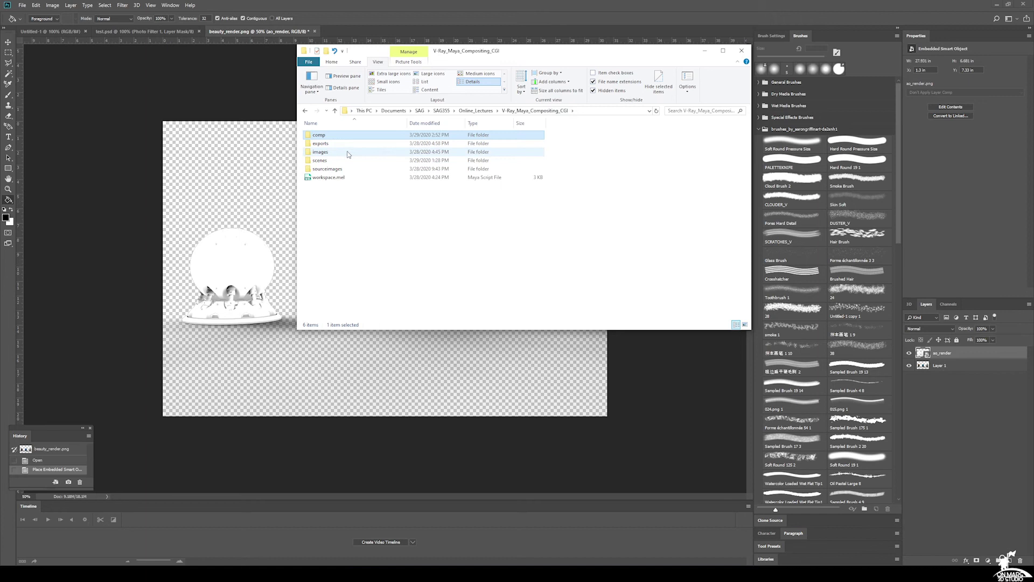
double_click(328, 171)
left_click(447, 161)
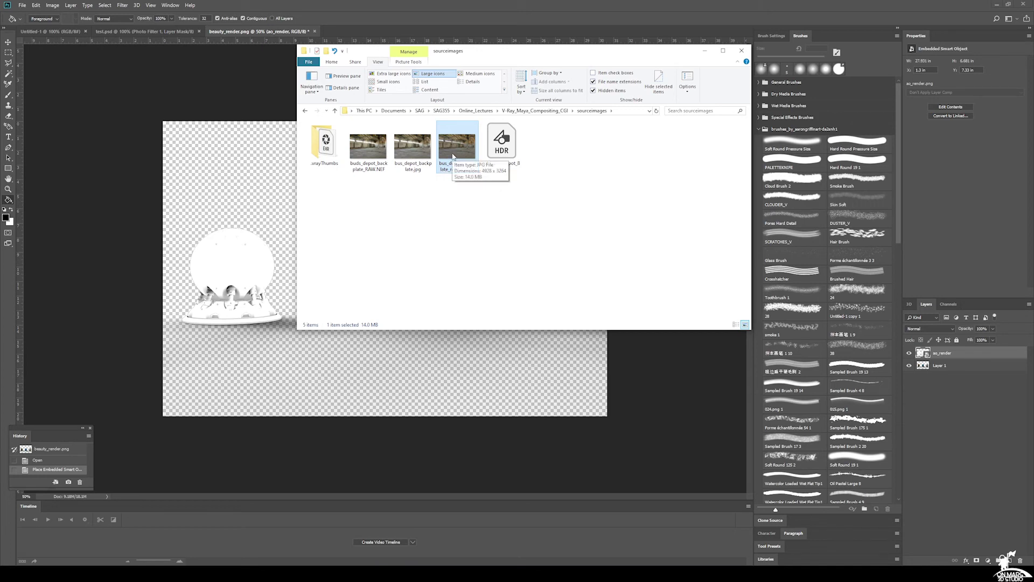
left_click_drag(452, 156, 470, 383)
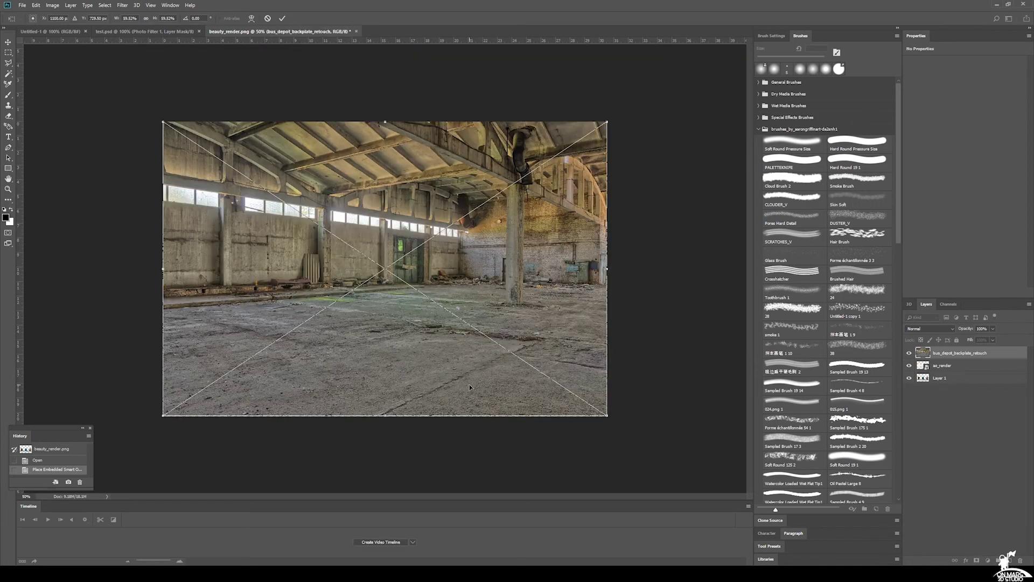
key("Return")
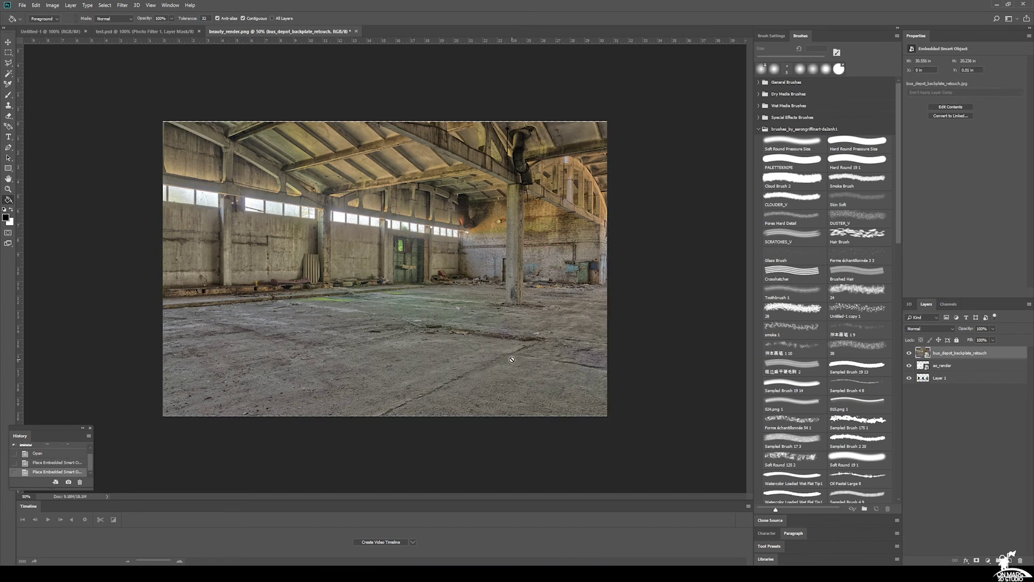
left_click_drag(975, 352, 986, 401)
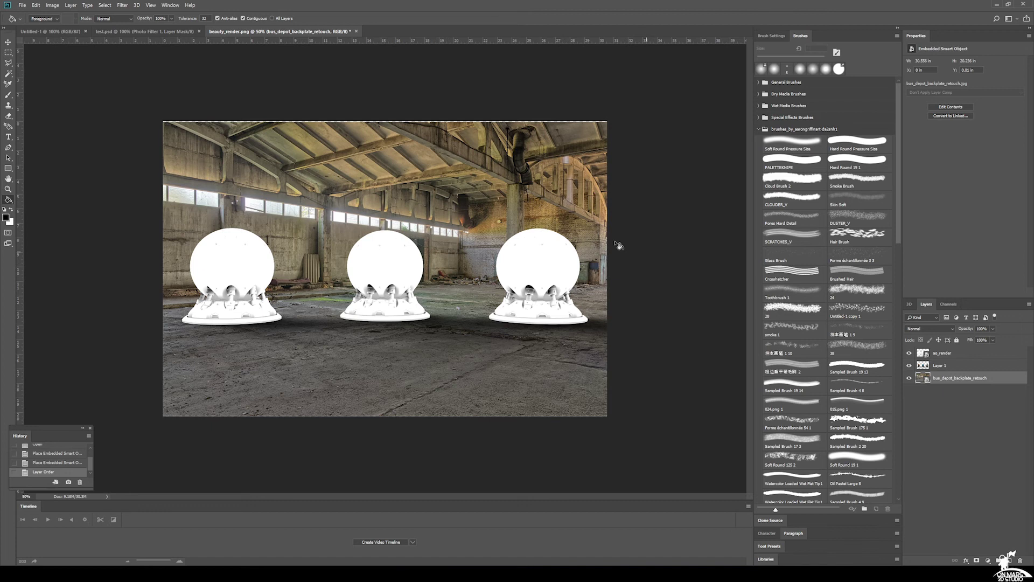
Group the ao_render layer with Layer 1, and rename Layer 1 to beauty_render.
left_click(982, 354)
left_click(980, 369, "shift")
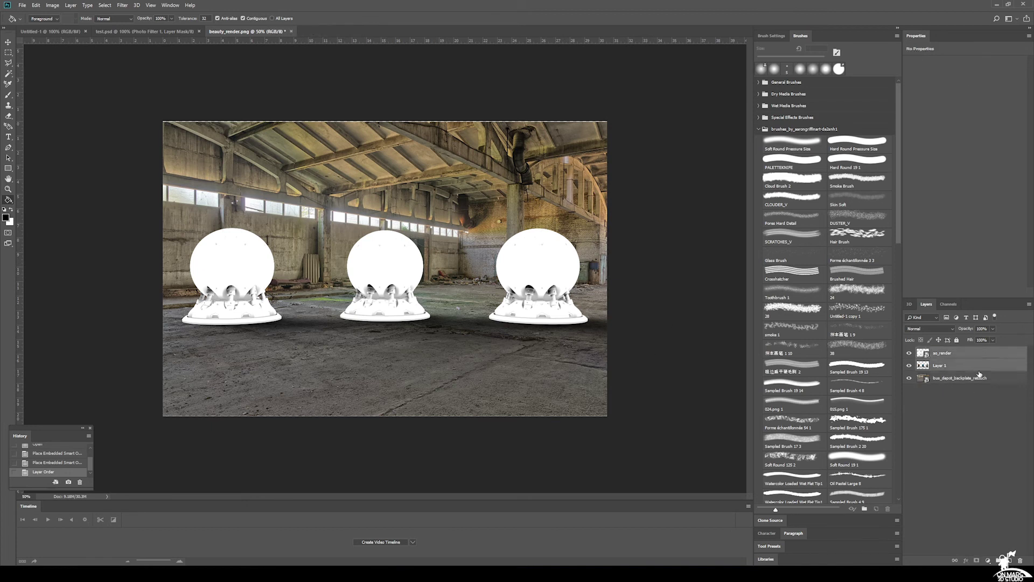
key("ctrl+g")
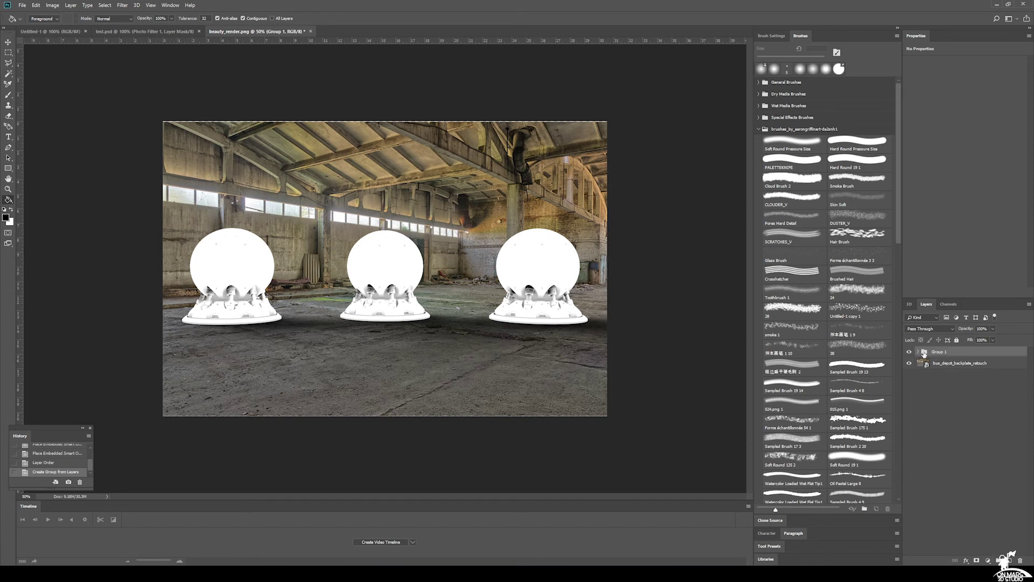
double_click(951, 376)
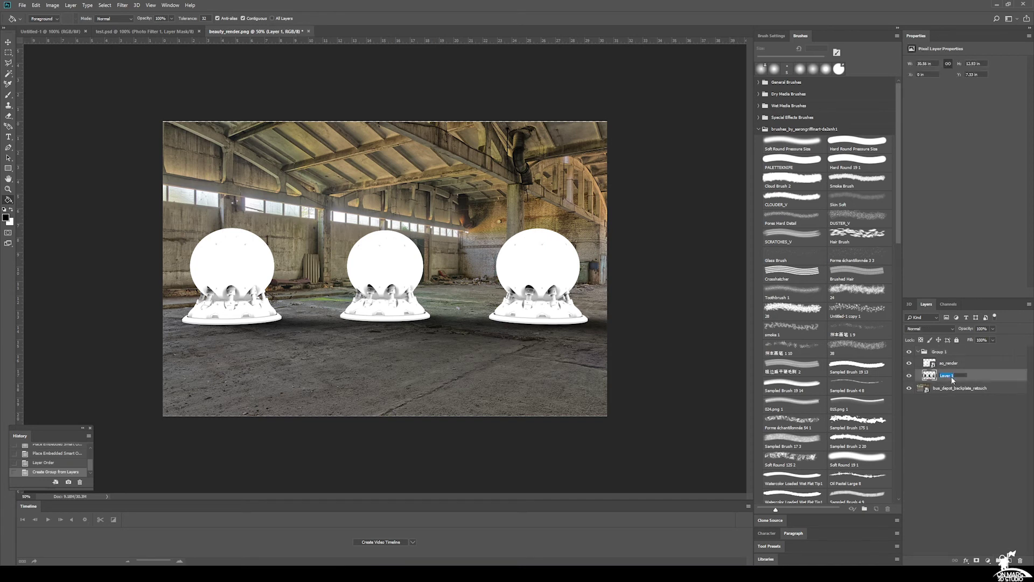
type("beauty_render")
key("Return")
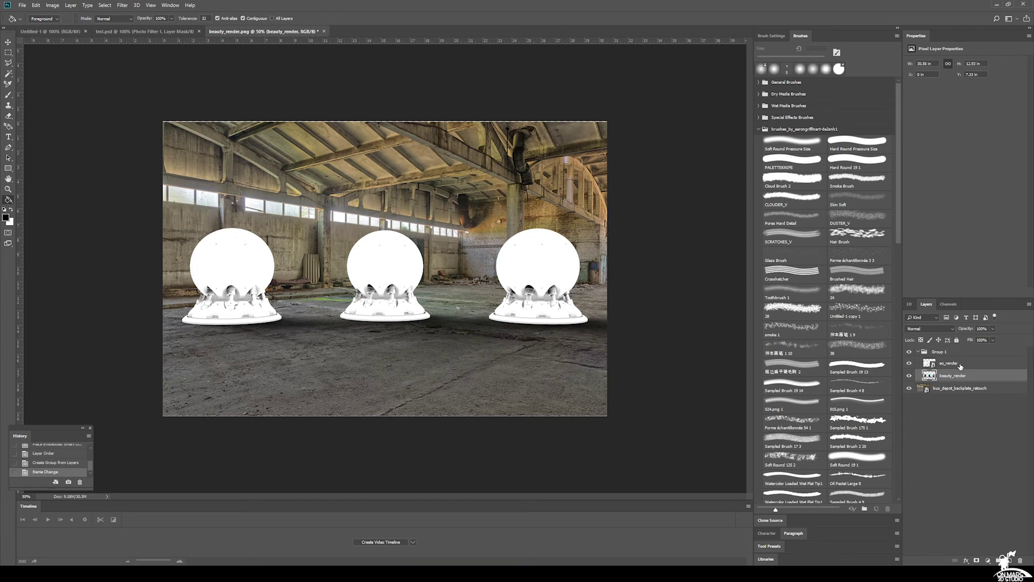
Set the ao_render layer's blend mode to Multiply.
left_click(961, 365)
left_click(946, 330)
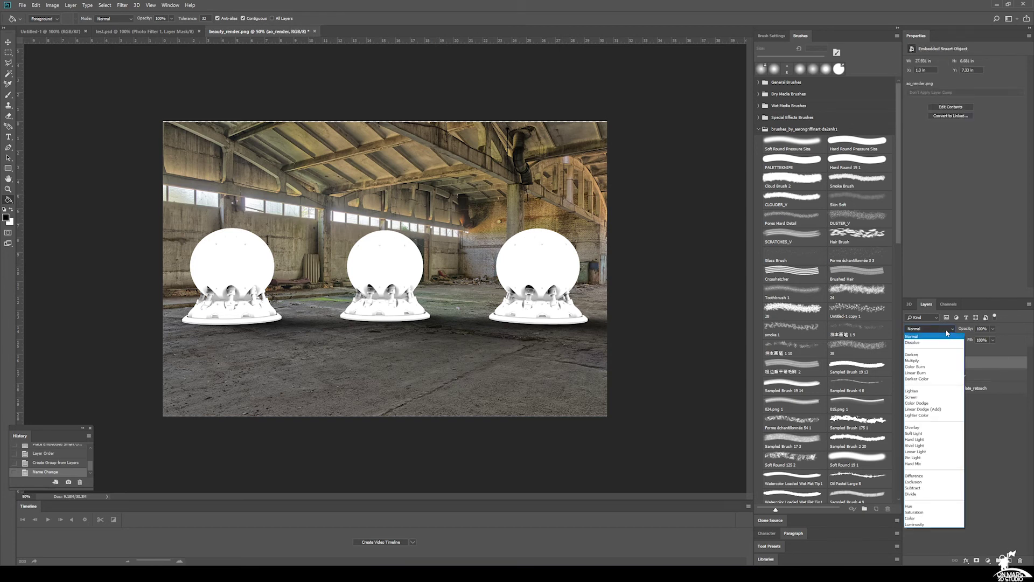
left_click(916, 360)
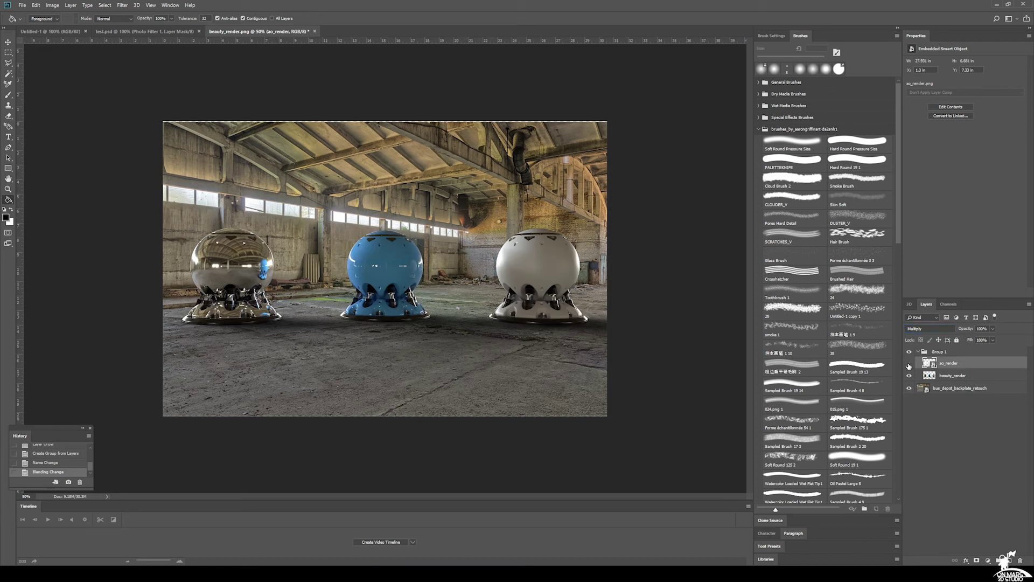
Compare the shader balls with and without the ao_render layer, including a close look at the blue ball.
left_click(910, 364)
left_click(910, 365)
left_click(910, 365)
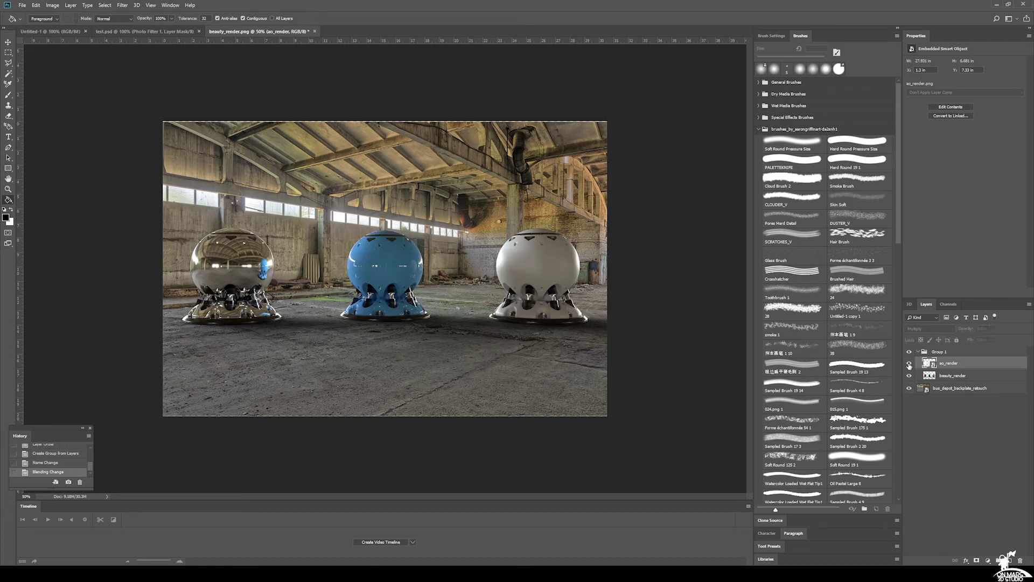
left_click(910, 364)
scroll(418, 307, "up", 6, "alt")
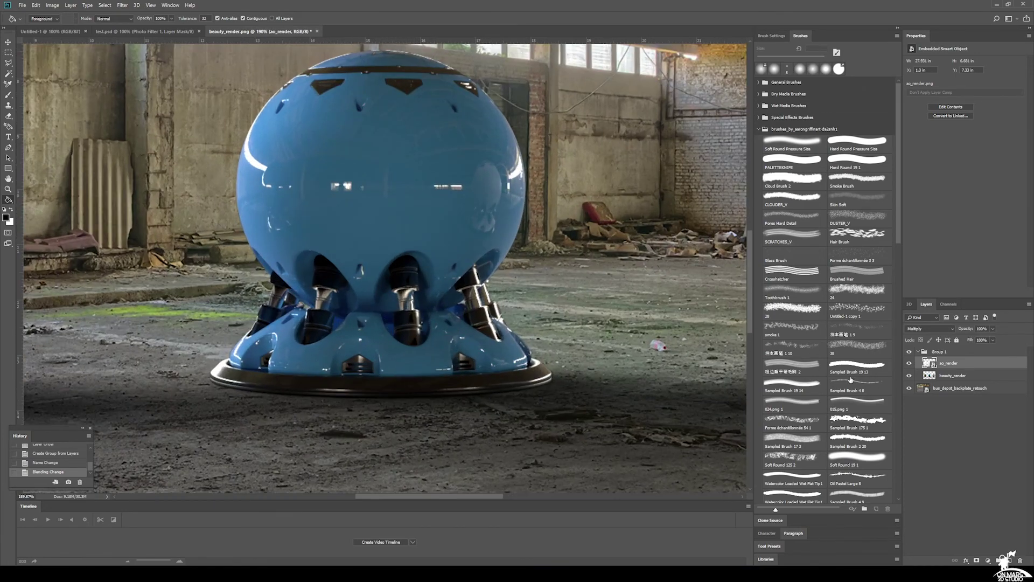
left_click(910, 365)
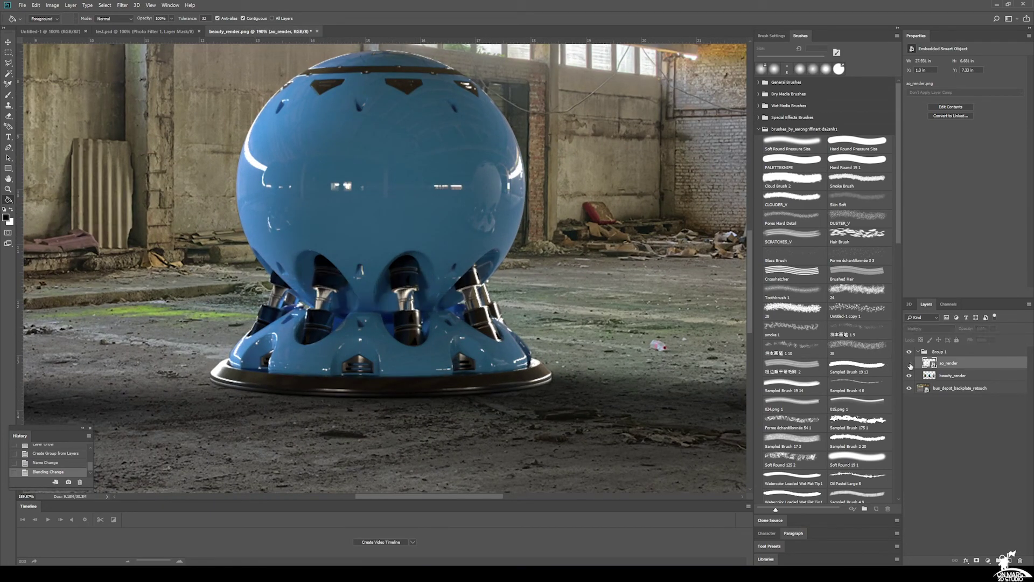
left_click(910, 364)
left_click(910, 364)
left_click(911, 366)
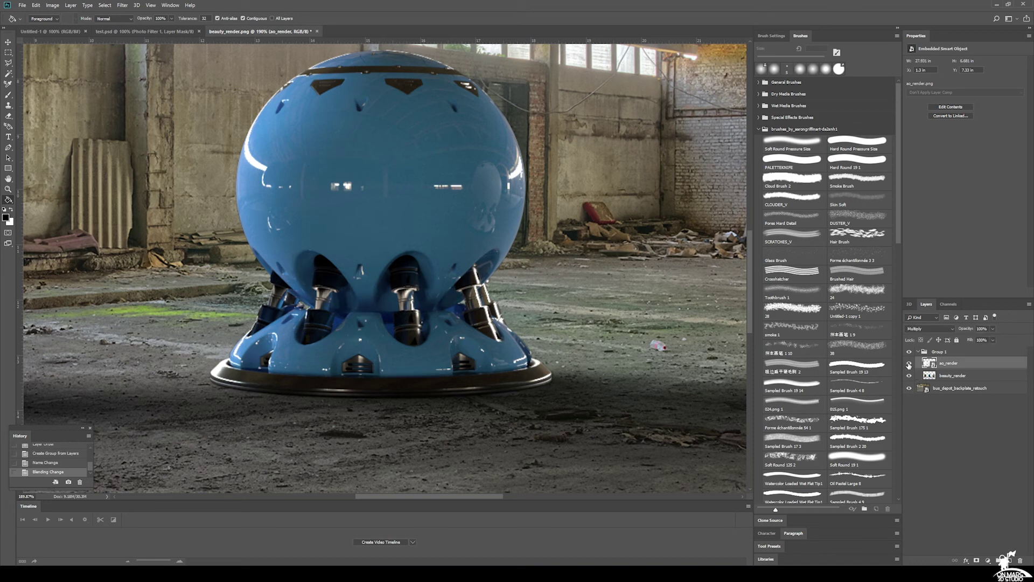
left_click(910, 365)
left_click(910, 365)
scroll(442, 283, "down", 2, "alt")
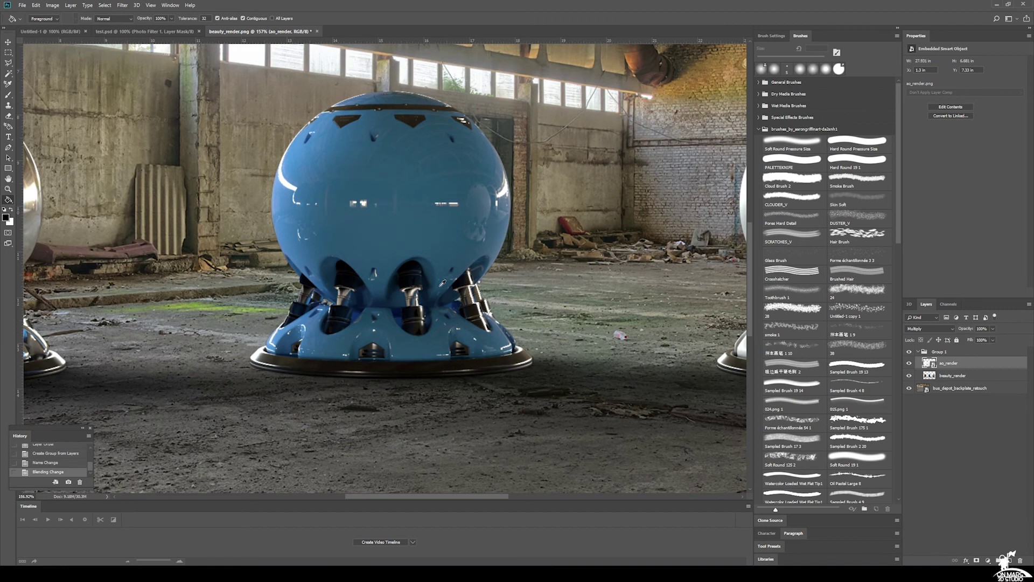
scroll(443, 283, "down", 4, "alt")
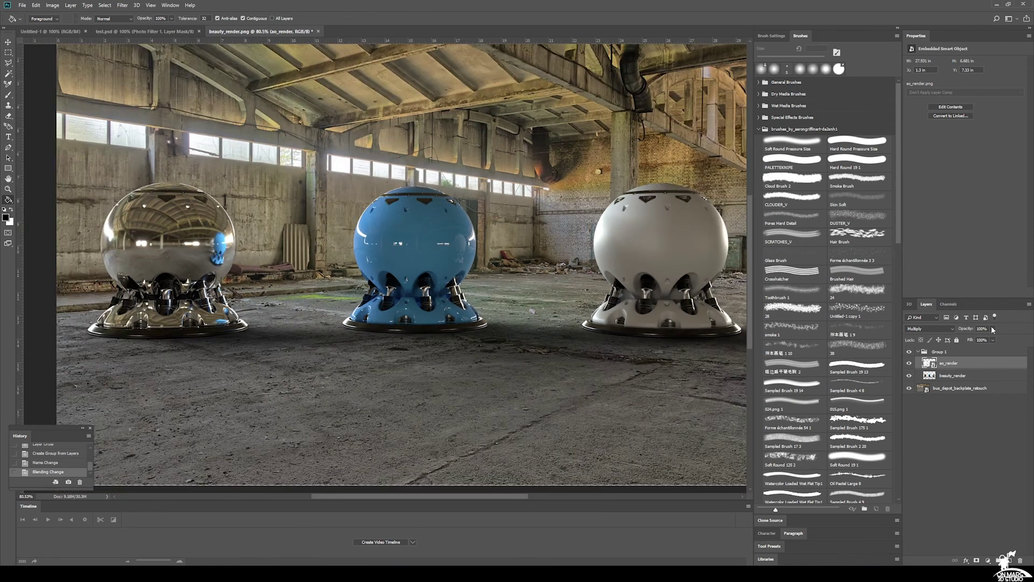
Set the ao_render layer's opacity to 85%, collapse Group 1, and compare the composite with and without the group.
left_click(982, 329)
type("85")
key("Return")
left_click(918, 351)
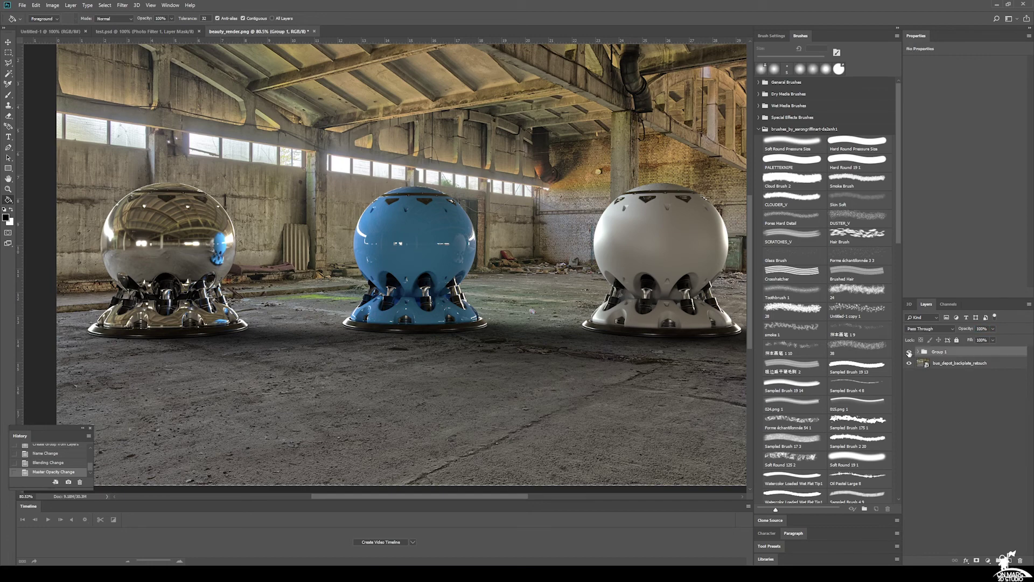
left_click(909, 352)
key("ctrl+minus")
left_click(908, 352)
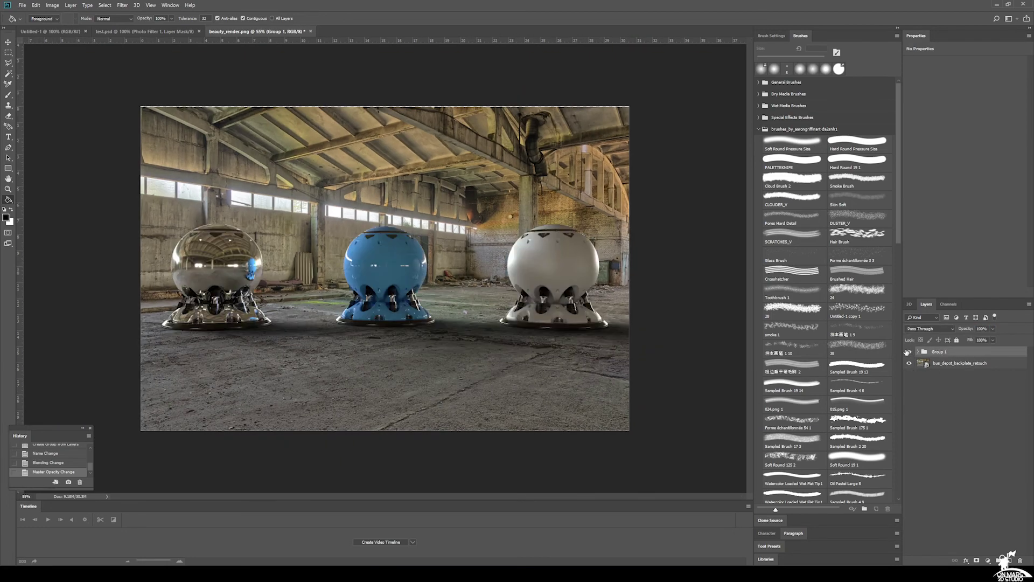
left_click(908, 352)
left_click(909, 352)
Add a Curves adjustment layer above Group 1 with a gentle S-curve that raises highlights and lowers shadows, and compare its effect.
left_click(988, 560)
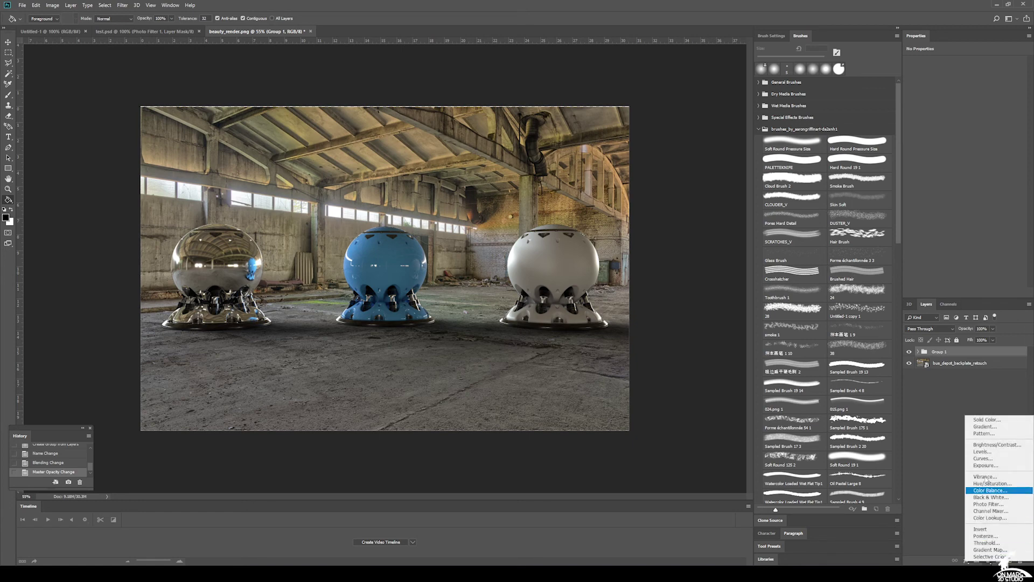
left_click(985, 459)
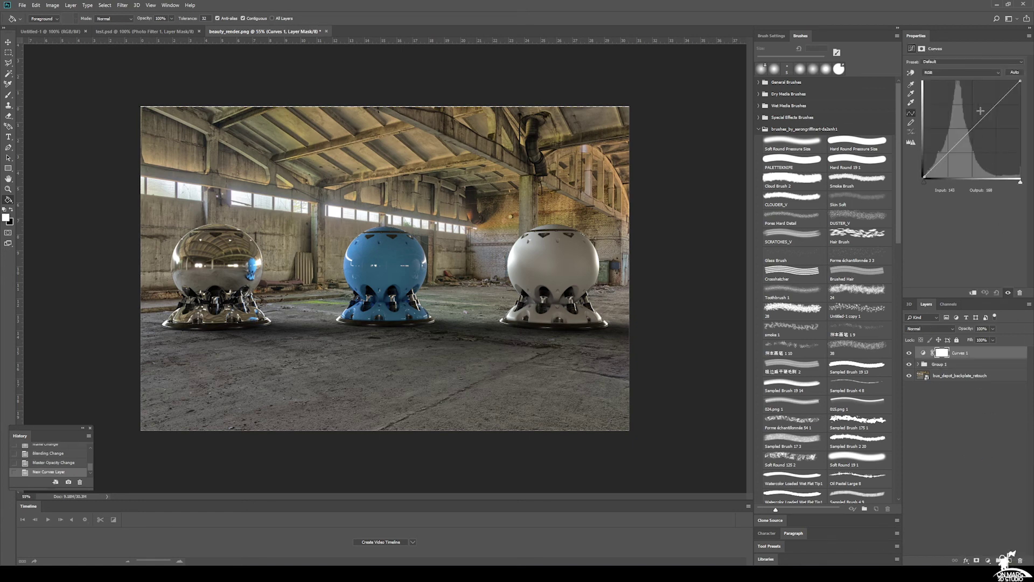
left_click_drag(1008, 91, 1009, 87)
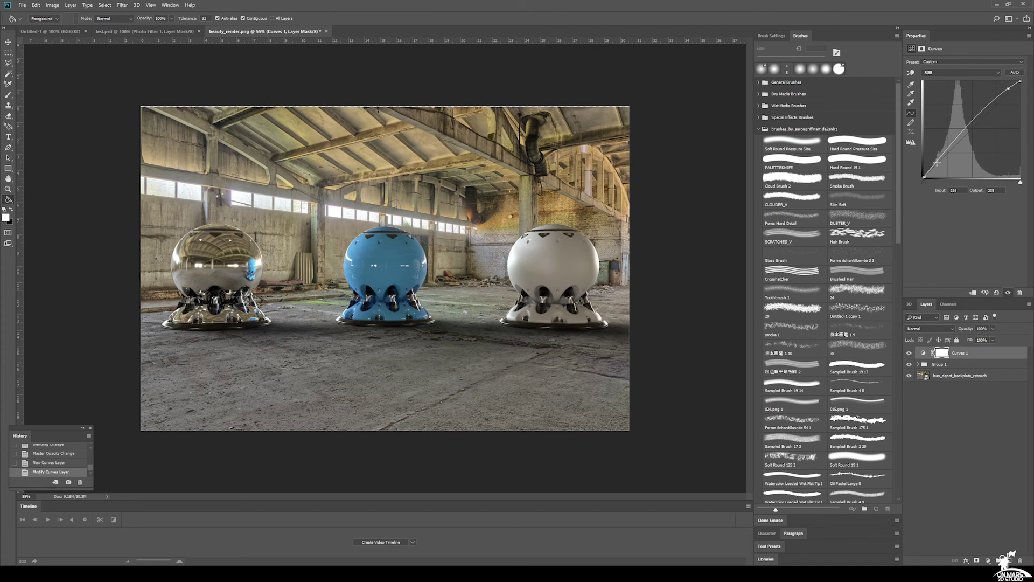
left_click(937, 163)
left_click_drag(937, 163, 938, 168)
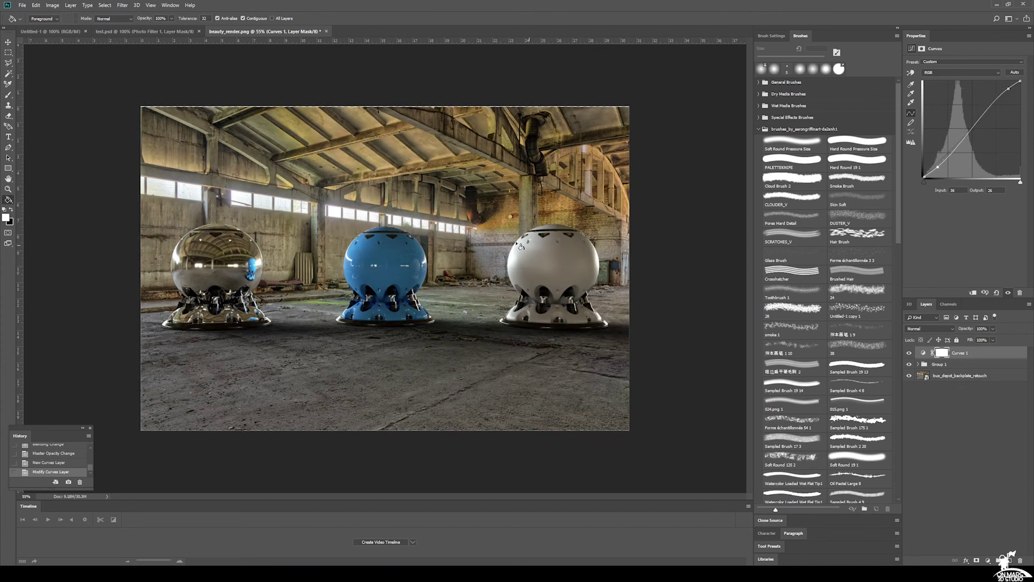
left_click(909, 353)
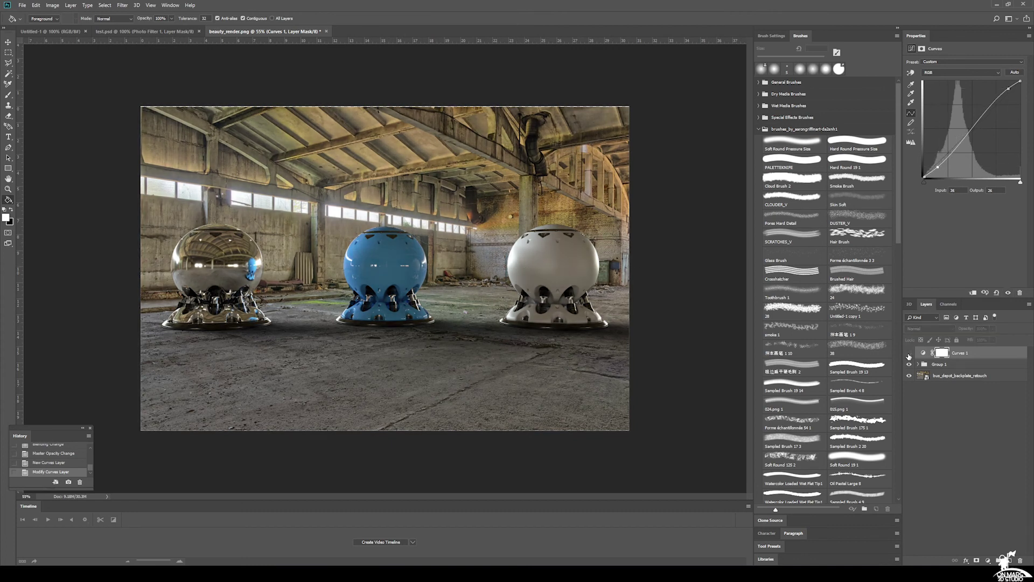
left_click(909, 354)
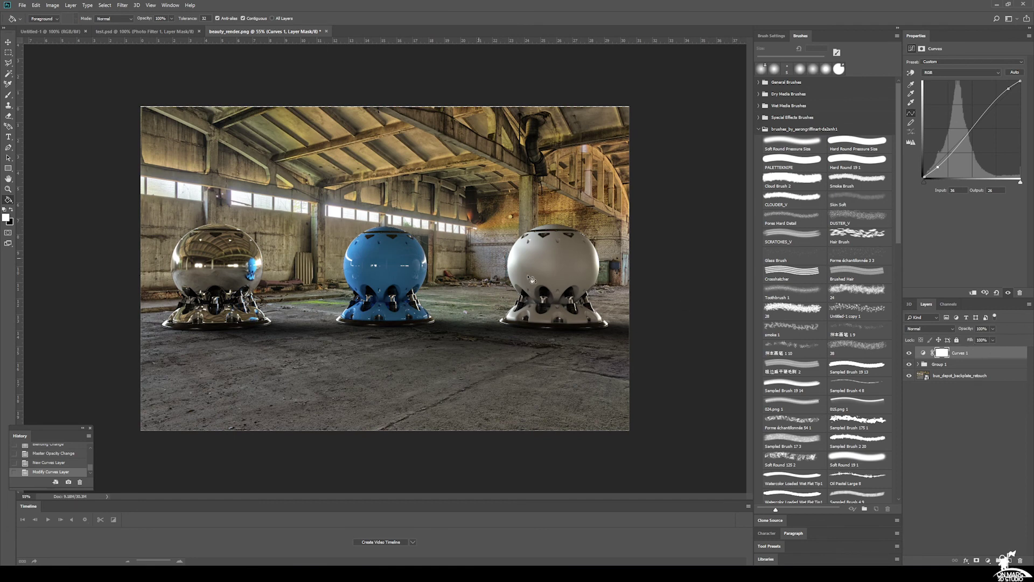
Rename Group 1 as CG Layer.
left_click(919, 365)
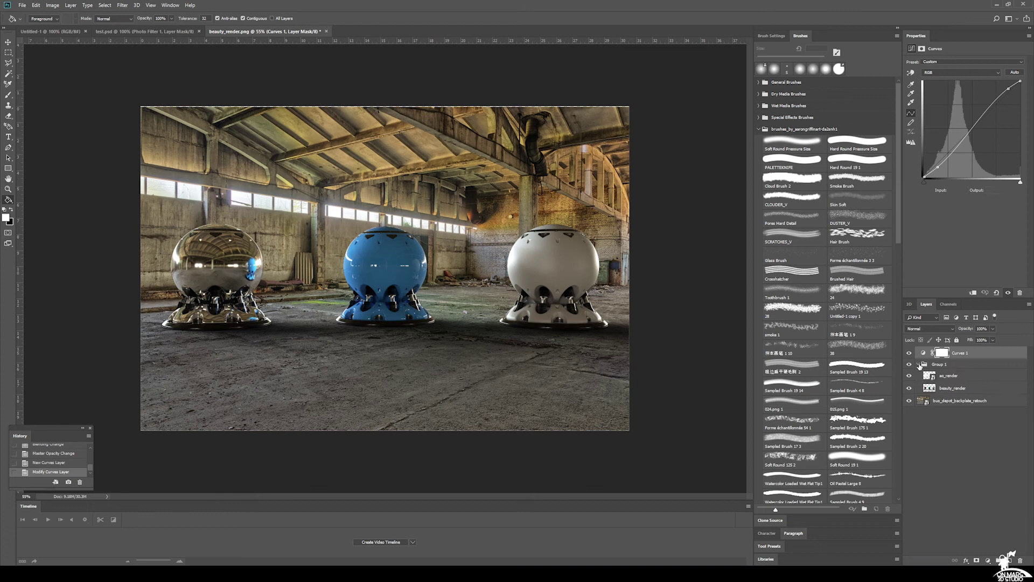
left_click(919, 365)
double_click(939, 365)
type("CG")
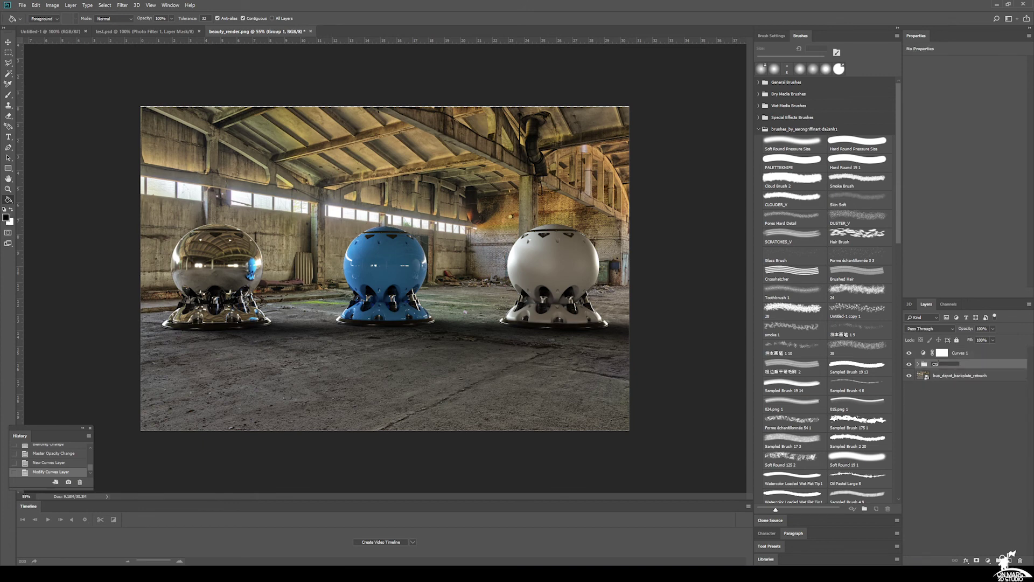
type(" Layer")
key("Return")
Clip the Curves 1 adjustment to the CG Layer group with a clipping mask, leaving the adjustment visible.
left_click(987, 354)
right_click(987, 355)
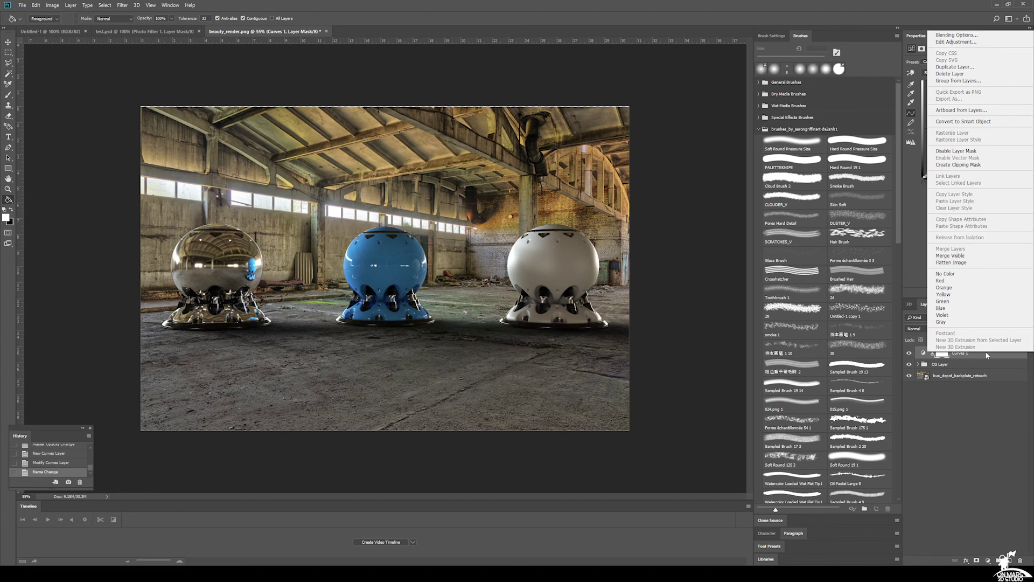
left_click(959, 165)
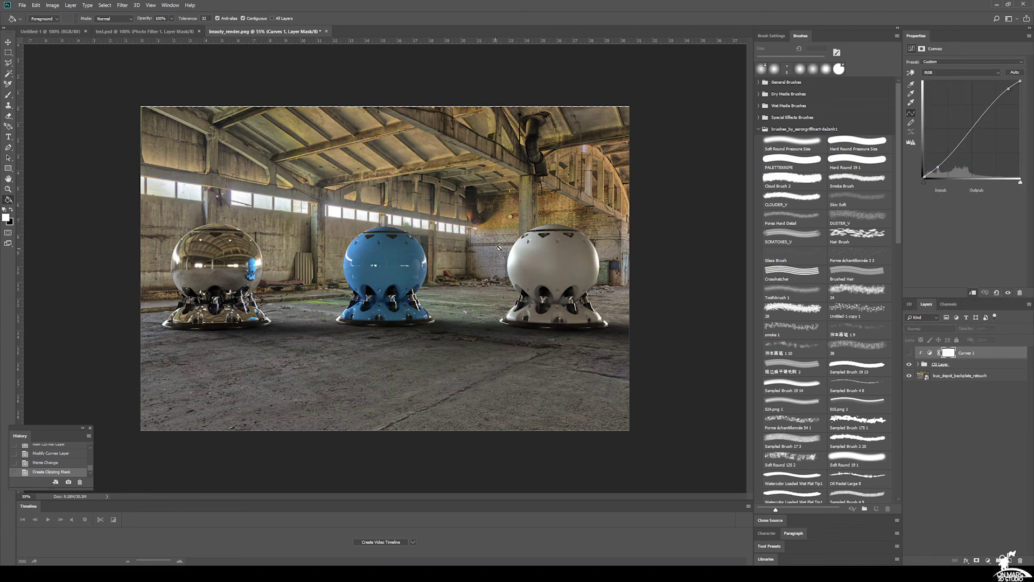
left_click(909, 353)
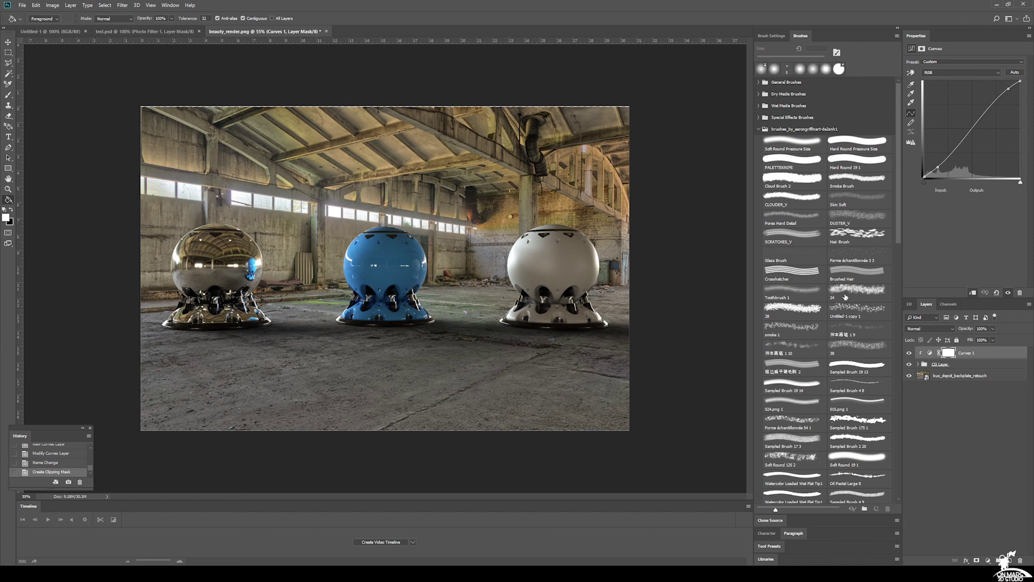
Add a Photo Filter adjustment layer above Curves 1 using Warming Filter (85) at 25% density, and compare its effect.
left_click(988, 560)
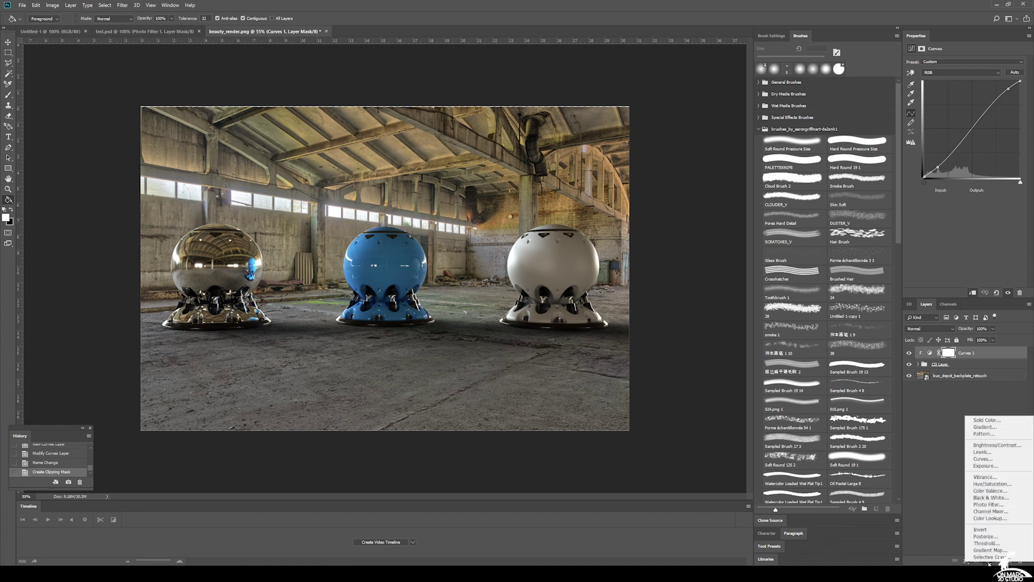
left_click(984, 505)
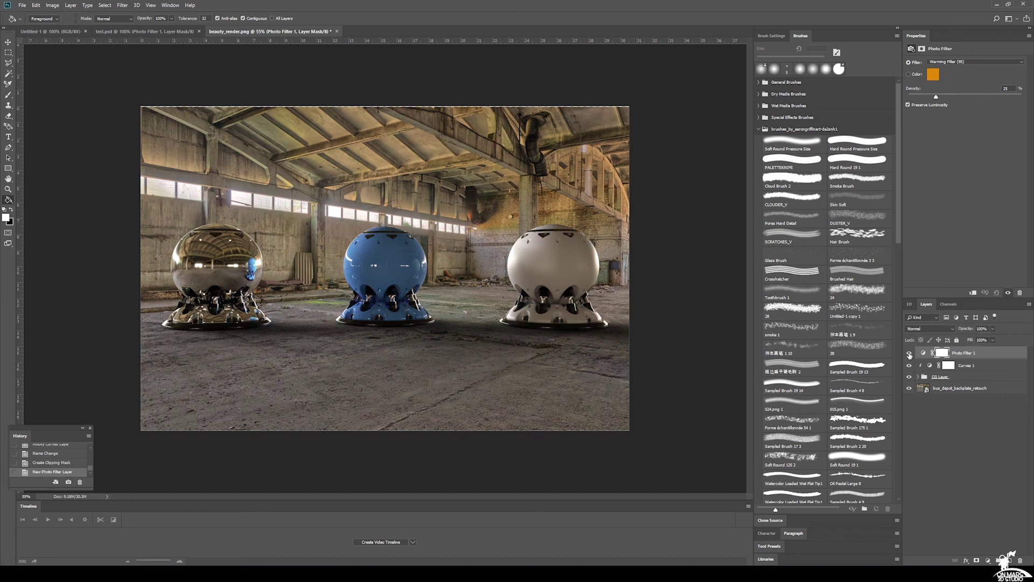
left_click(909, 354)
left_click(909, 353)
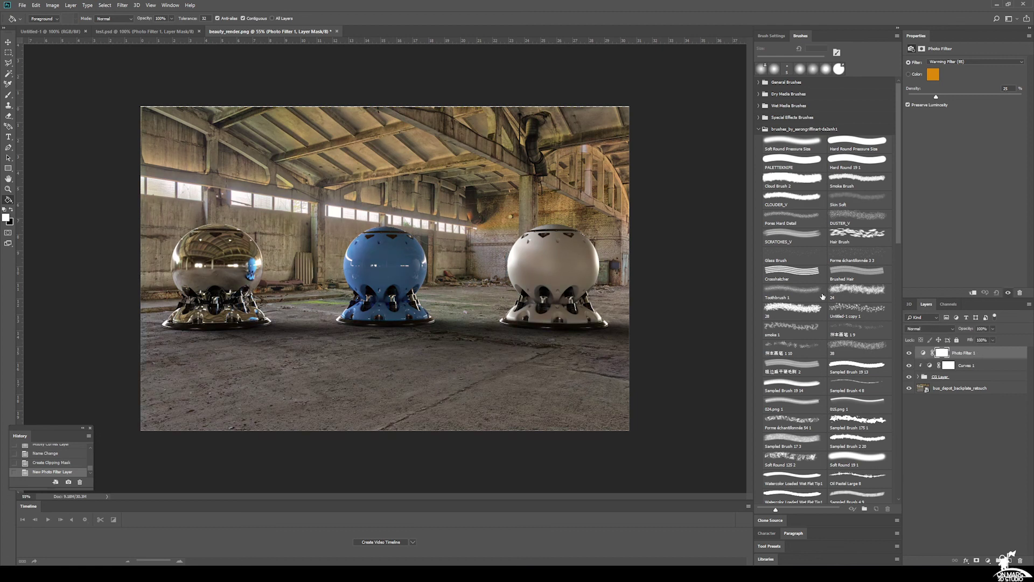